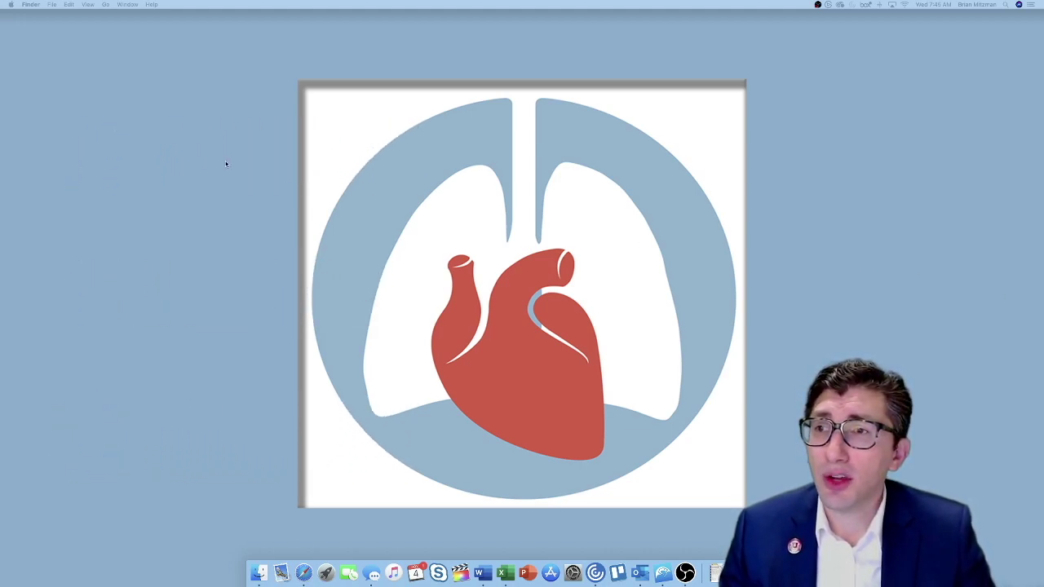
Step: Check the computer's processor, memory and graphics specifications in the Mac's system overview, and close it
left_click(11, 4)
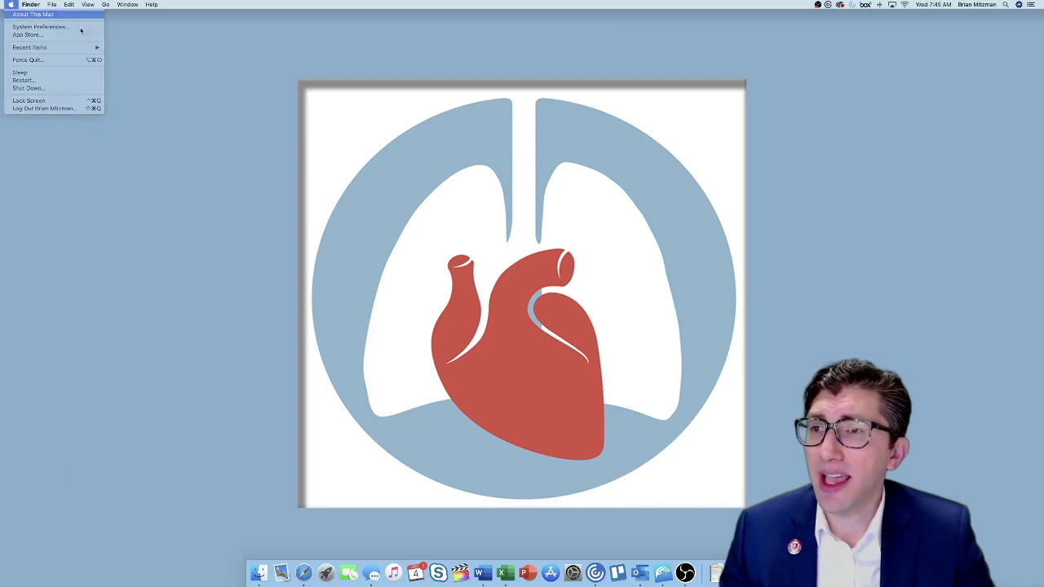
left_click(33, 14)
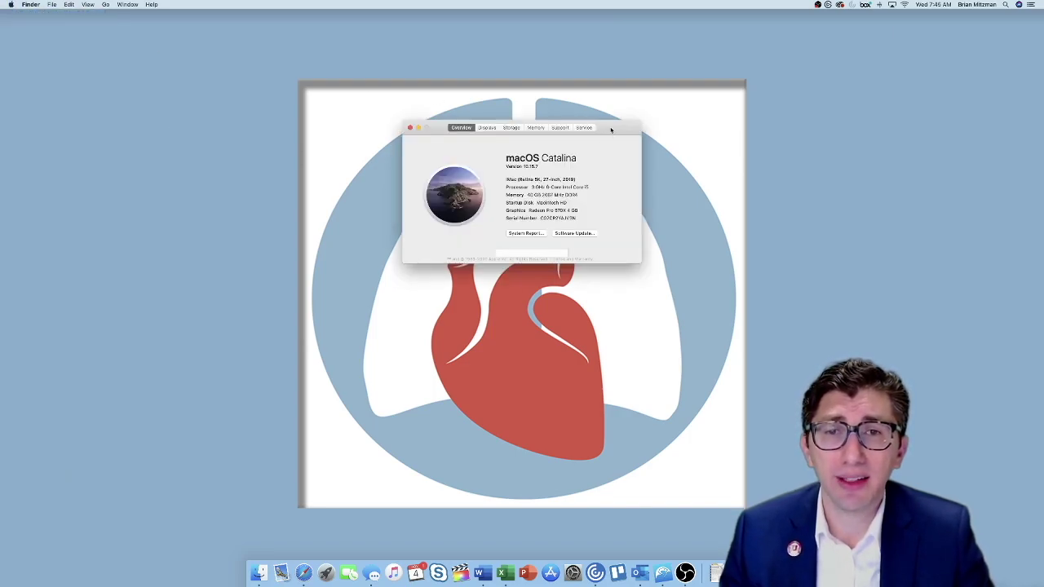
left_click_drag(610, 128, 598, 164)
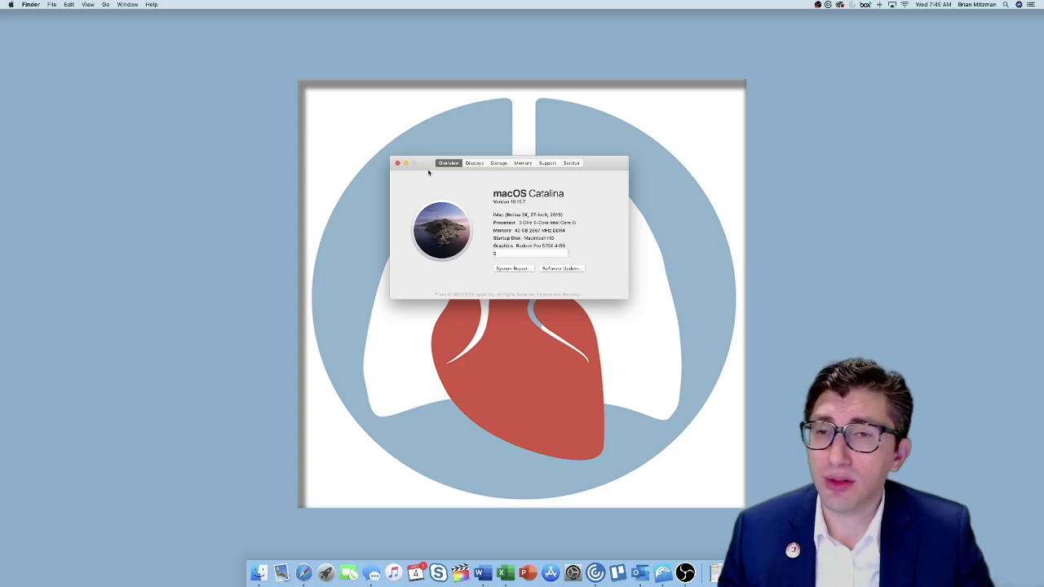
left_click_drag(426, 169, 374, 167)
left_click(368, 163)
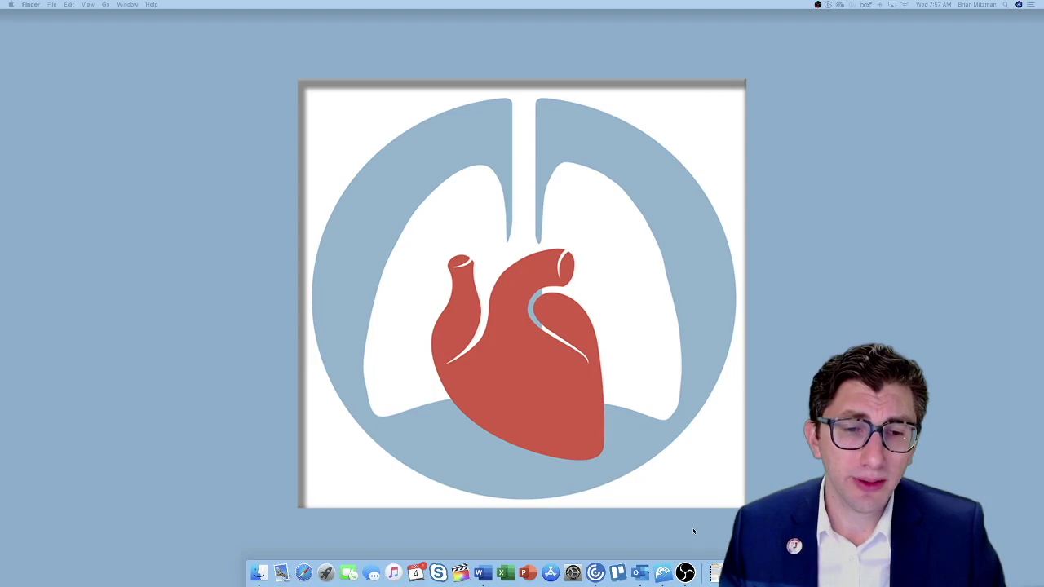
Step: Switch to the Horos database and display the series of the Ct Chest W-O Contras study
left_click(715, 573)
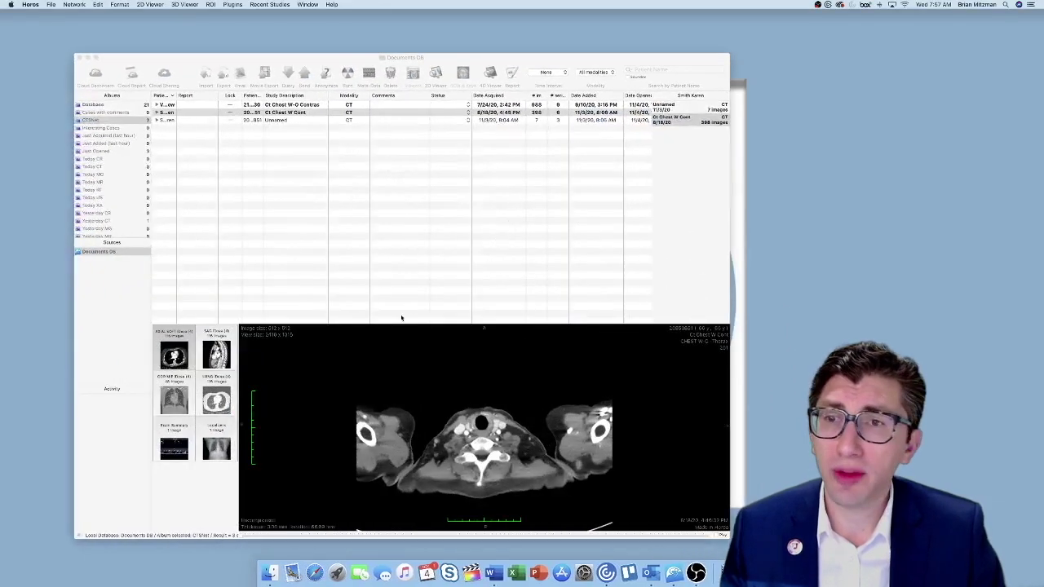
left_click_drag(400, 58, 394, 50)
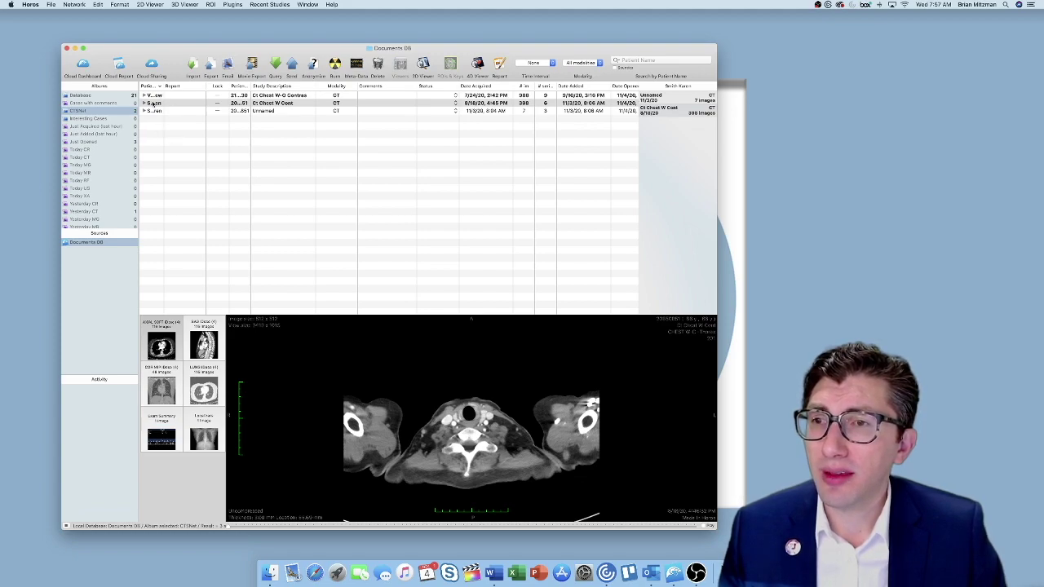
left_click(164, 95)
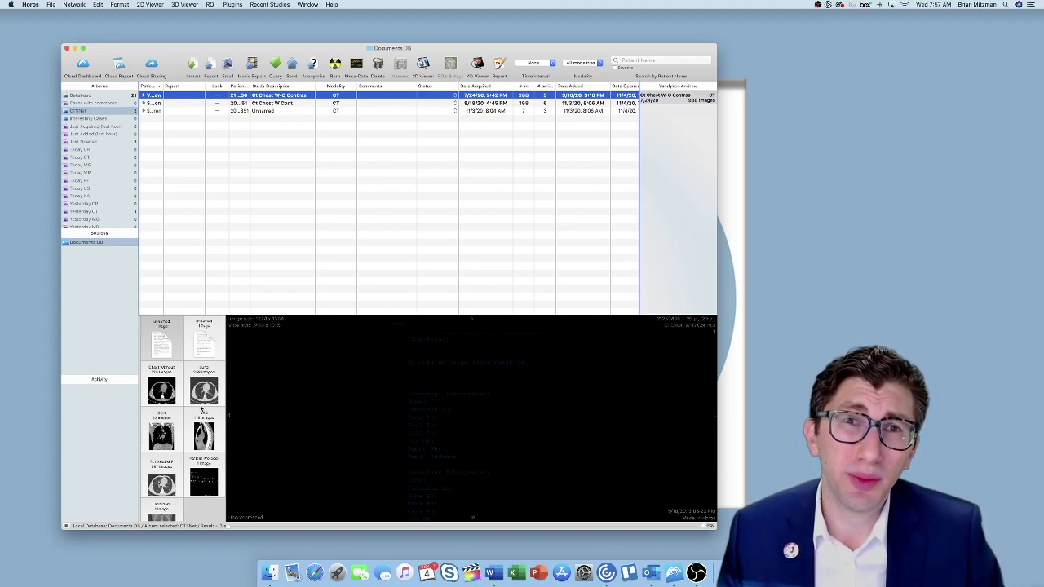
scroll(201, 409, "down", 1)
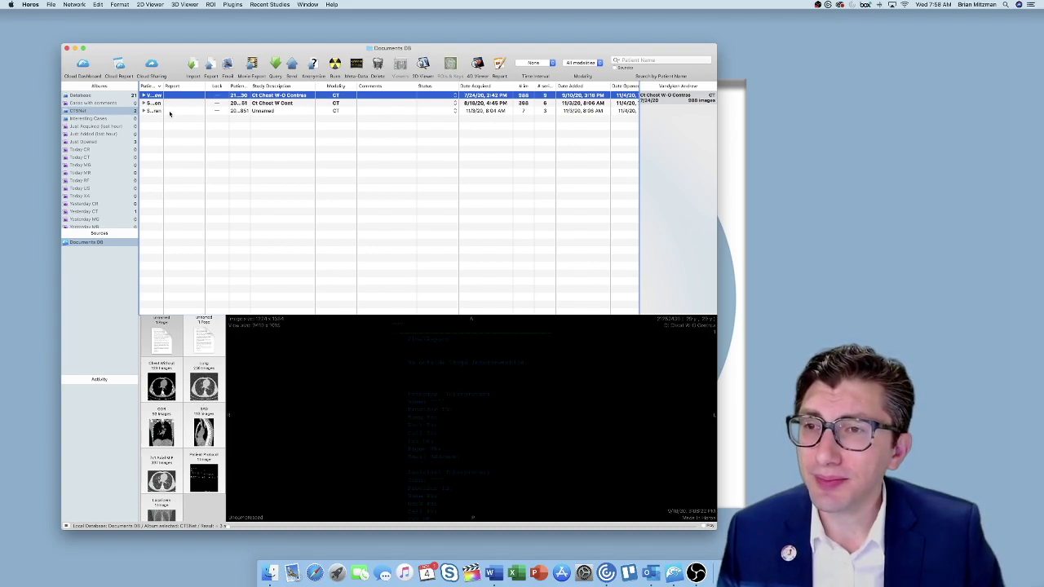
Step: Open the AXIAL SOFT iDose (4) series of the Ct Chest W Cont study and center the whole slice in the viewer
key("Down")
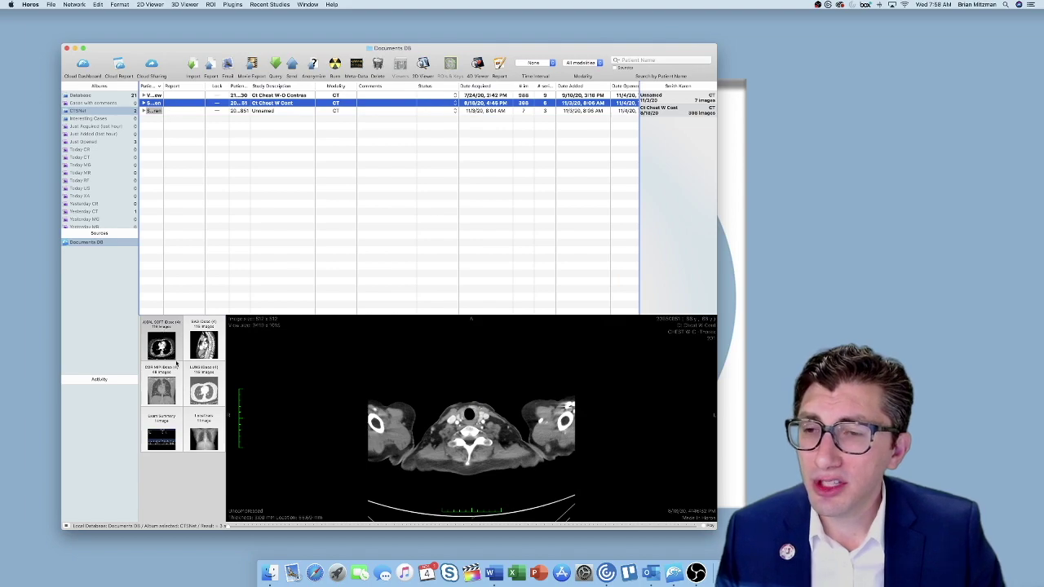
double_click(167, 345)
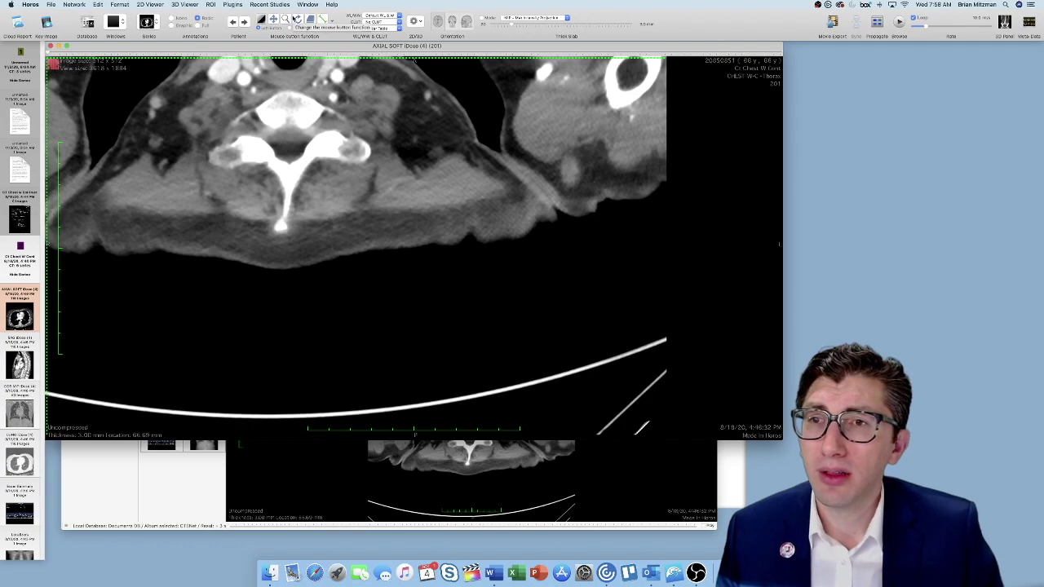
right_click_drag(303, 140, 303, 171)
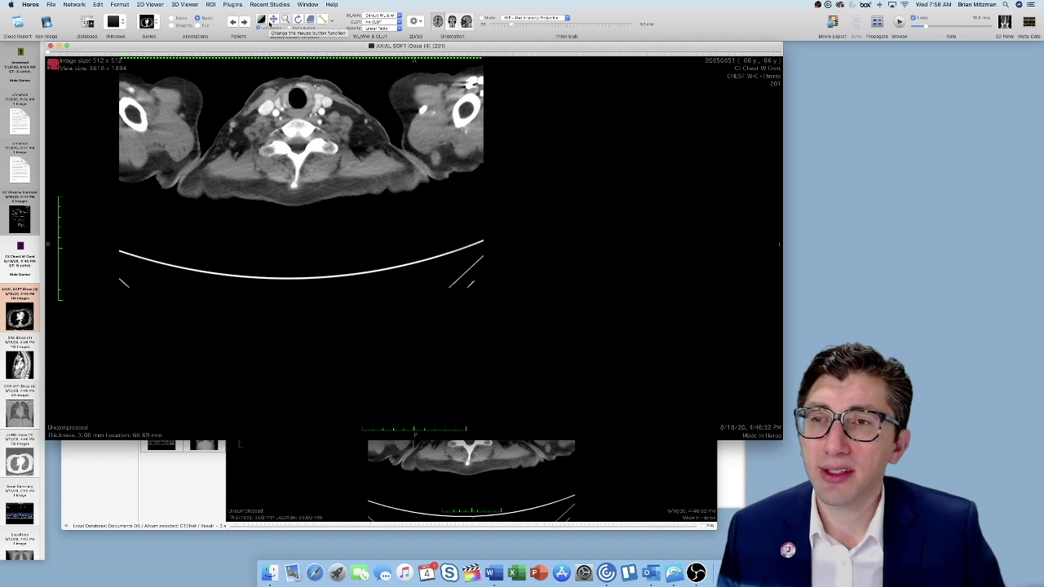
left_click(274, 20)
left_click_drag(281, 111, 379, 198)
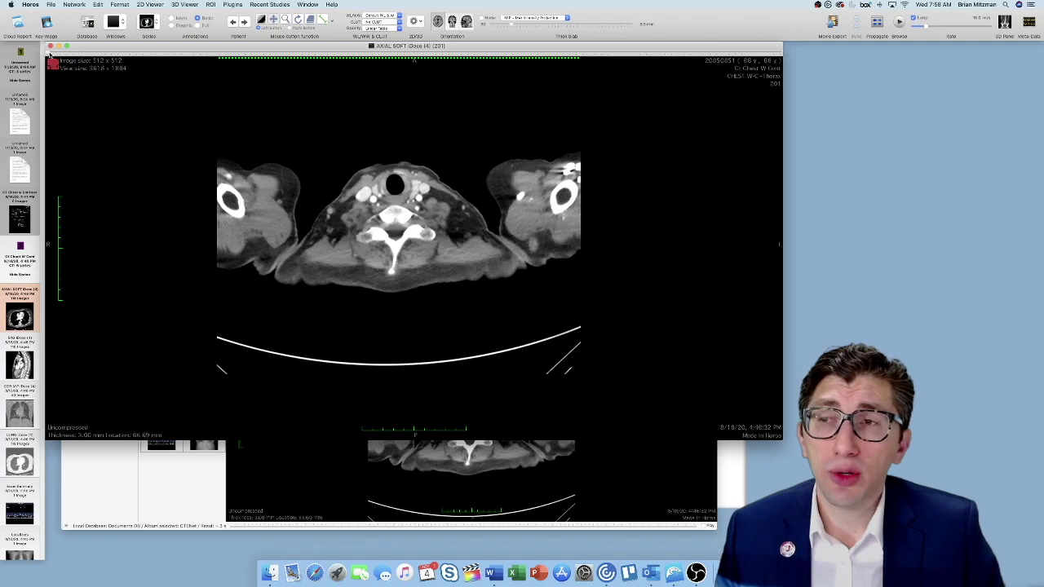
Step: Examine the axial chest slices from the neck down to the heart and back to the first slice
scroll(51, 56, "down", 9)
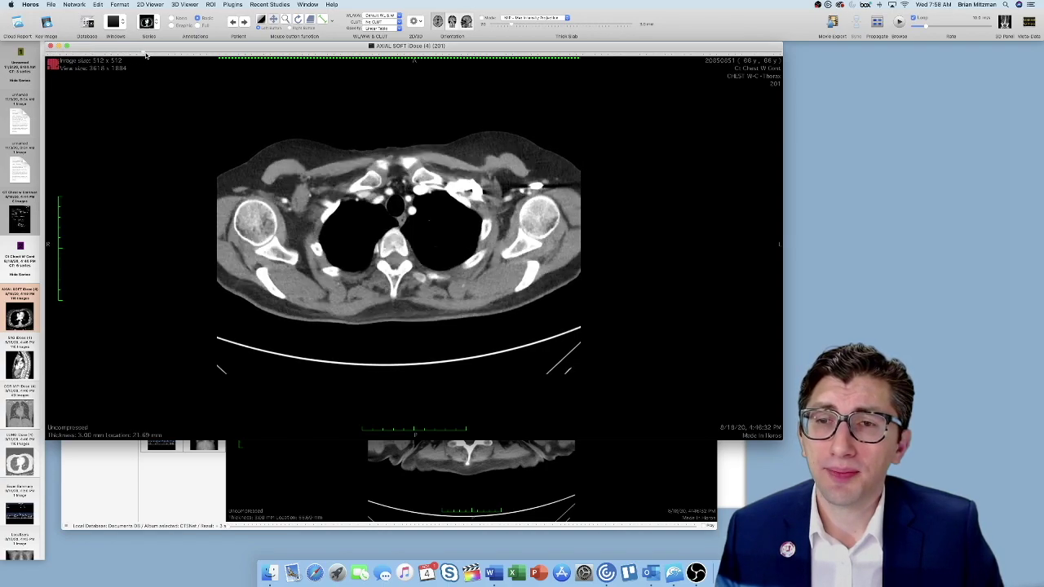
scroll(146, 55, "down", 20)
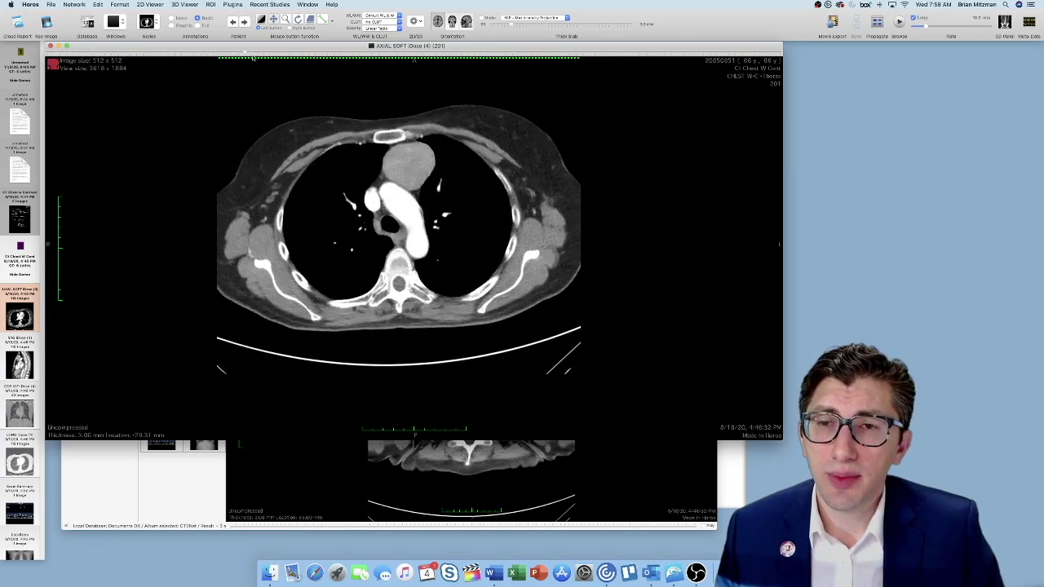
scroll(255, 57, "down", 6)
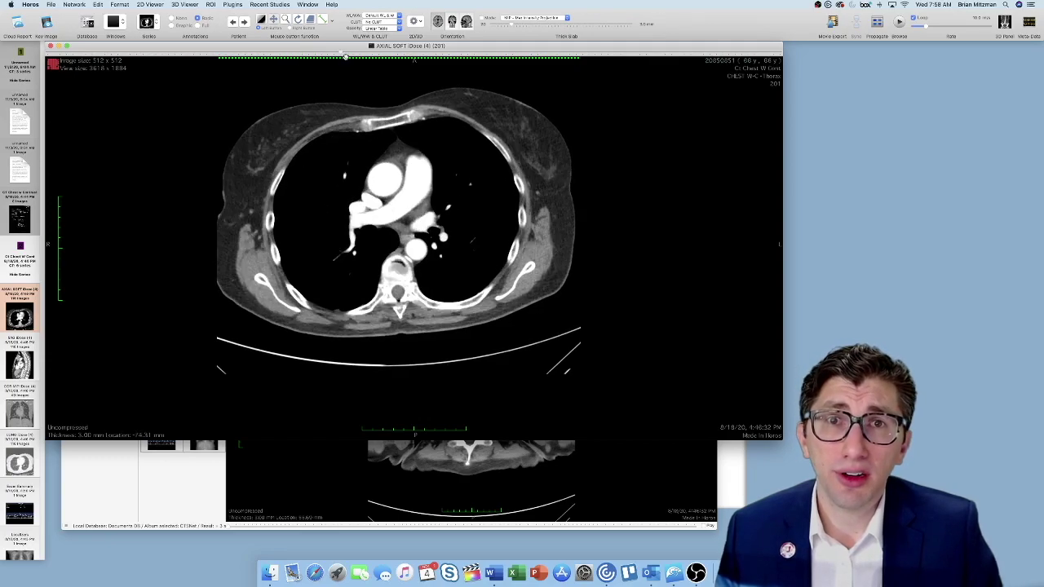
scroll(348, 56, "down", 14)
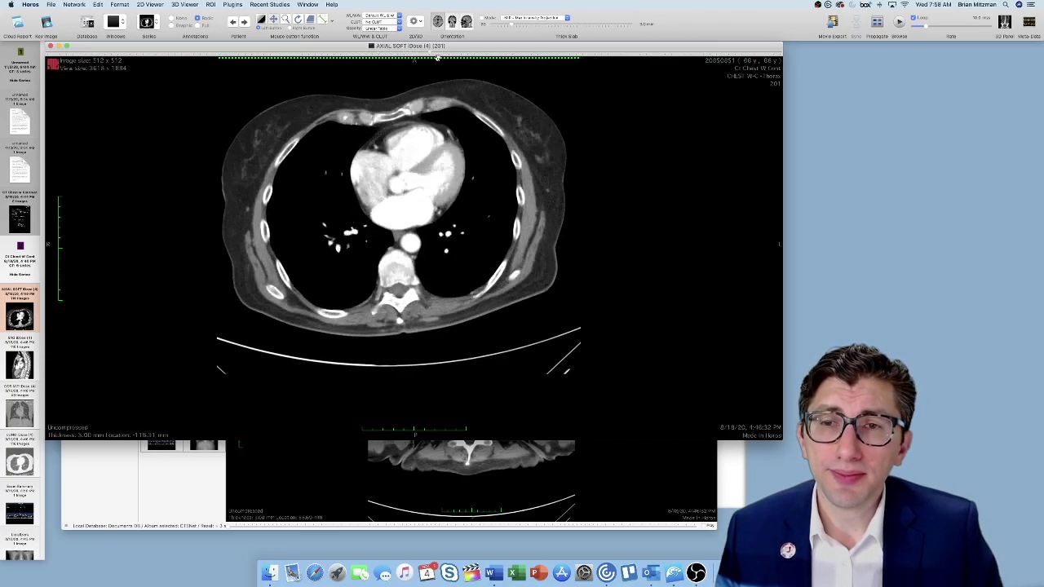
scroll(441, 58, "up", 17)
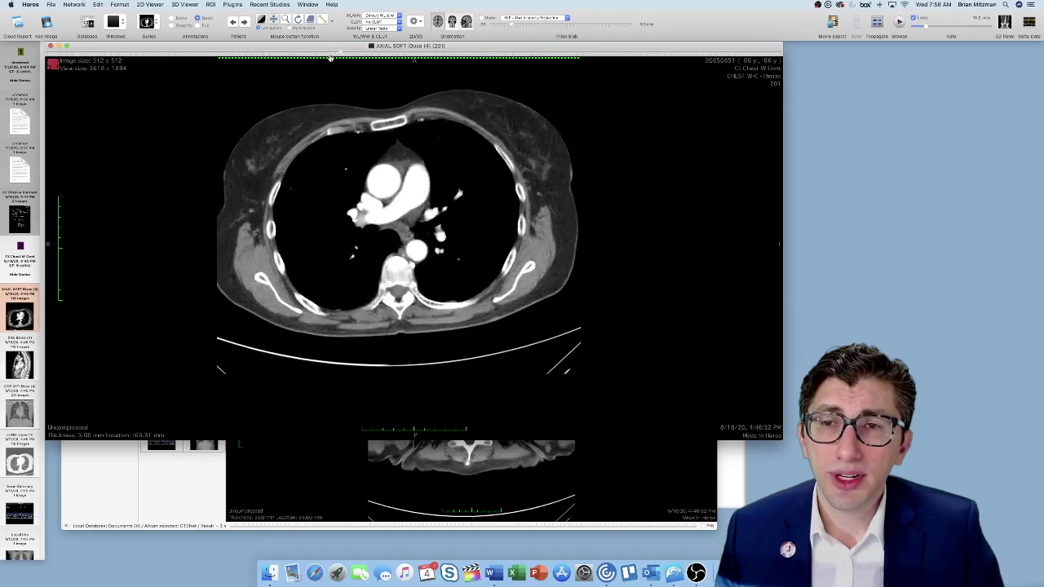
scroll(328, 57, "up", 19)
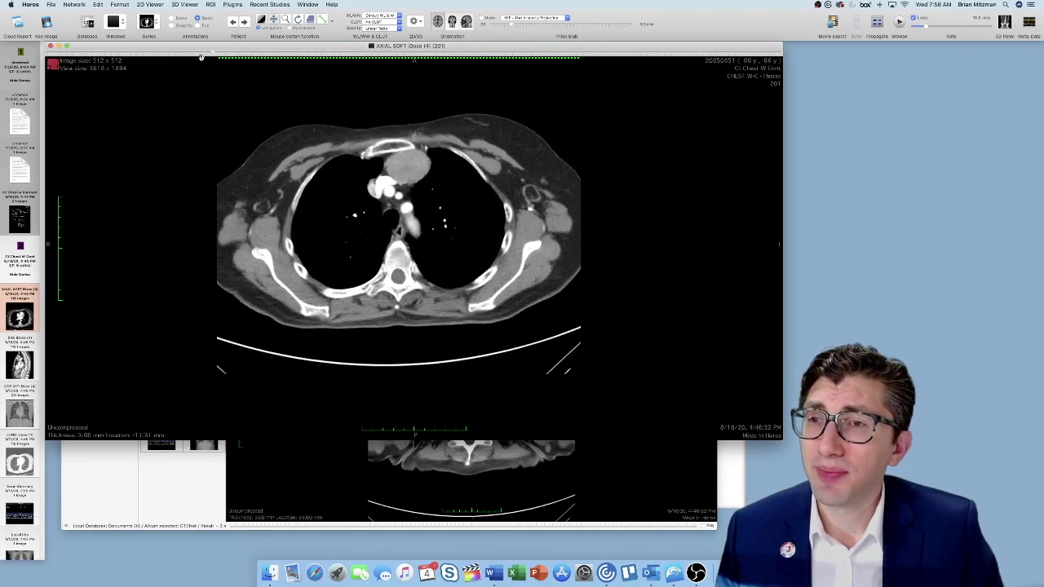
scroll(193, 57, "up", 20)
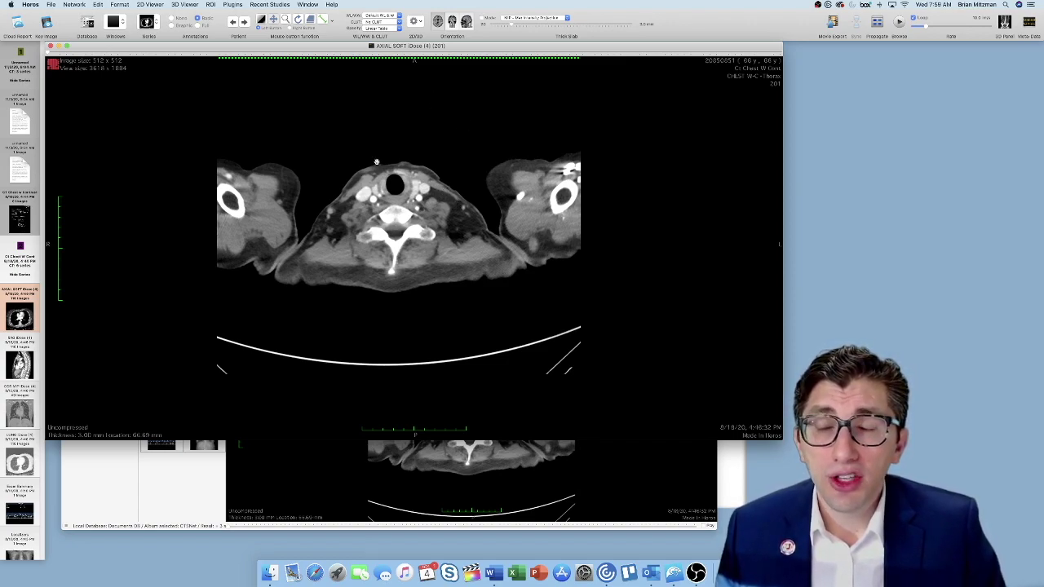
Step: Open the series in 3D Volume Rendering and turn the model to a straight anterior view
left_click(420, 22)
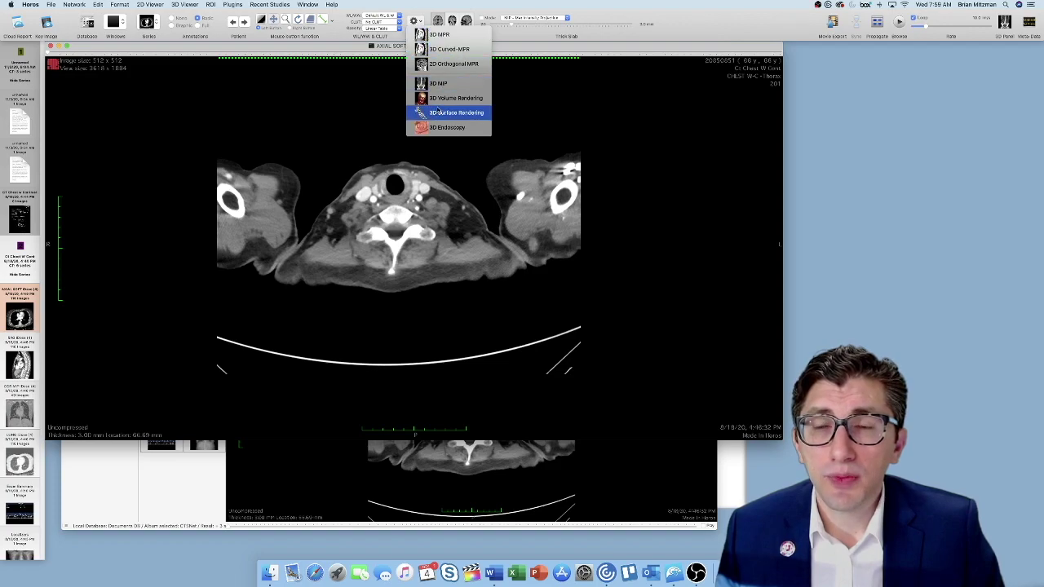
left_click(441, 99)
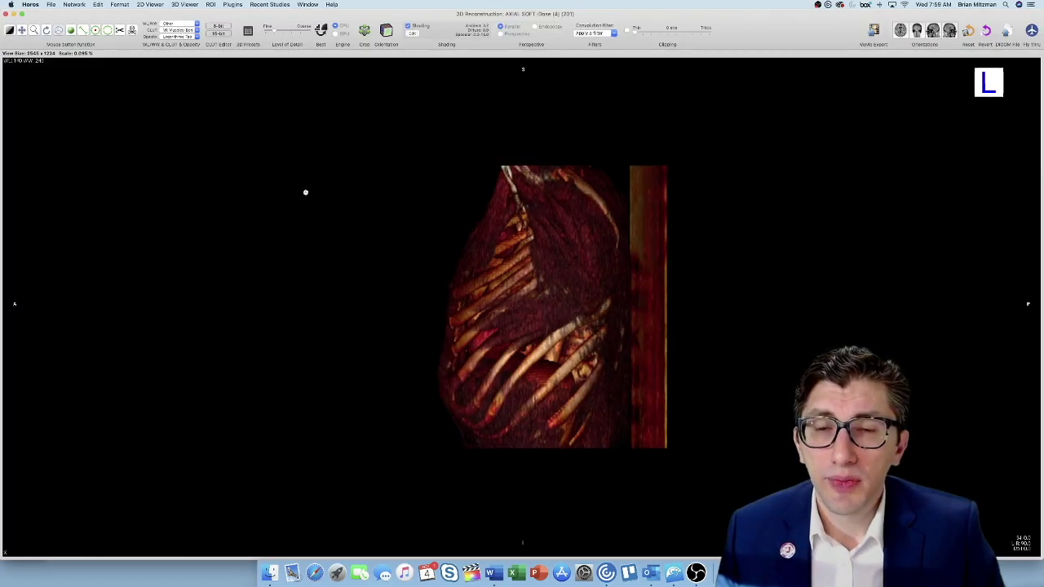
left_click_drag(310, 191, 739, 210)
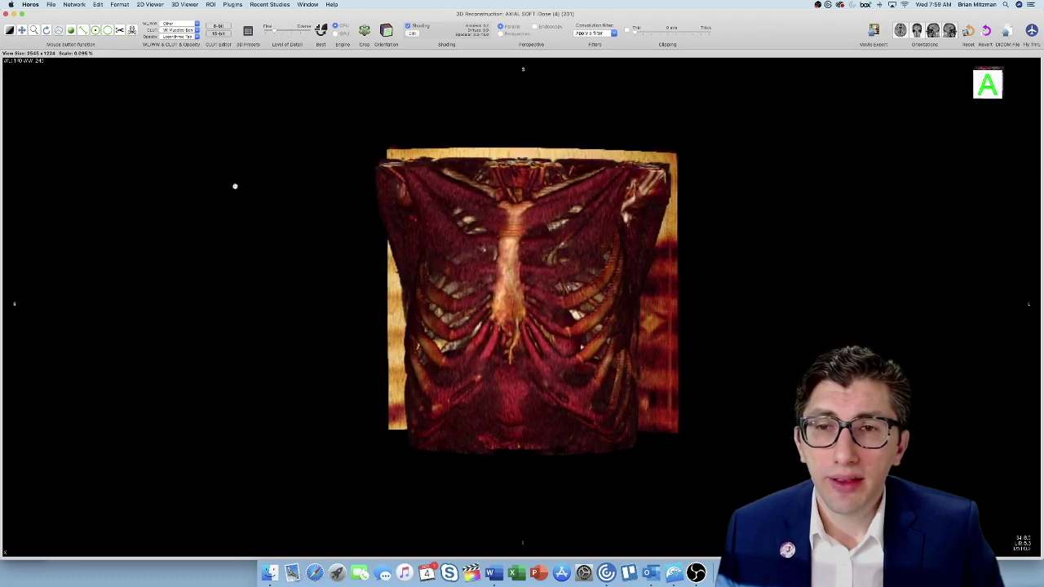
left_click_drag(244, 186, 264, 166)
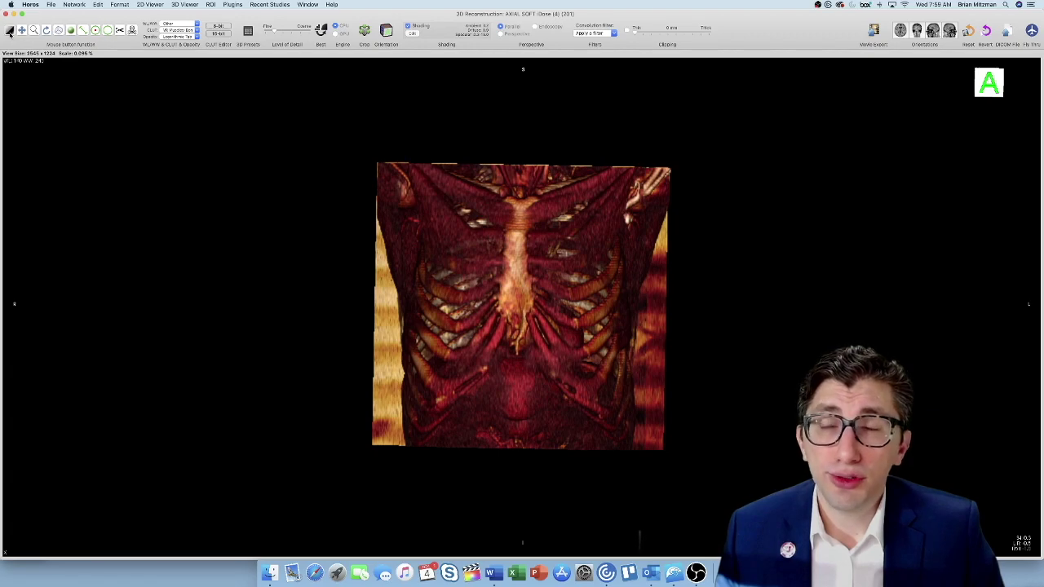
Step: Enlarge the chest rendering slightly and tilt it so its upper end comes into view
left_click(22, 31)
left_click_drag(191, 149, 120, 121)
left_click(33, 30)
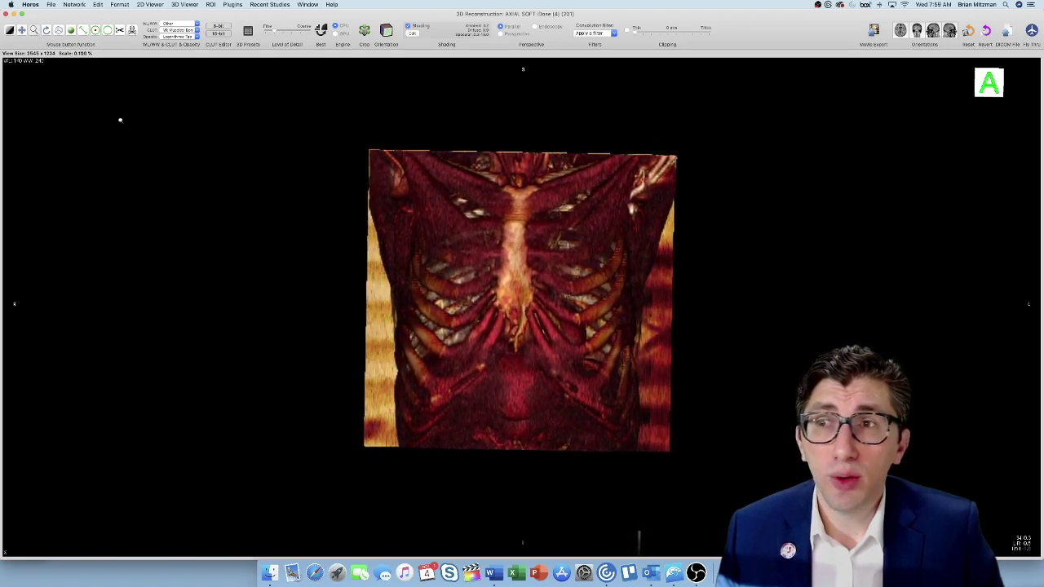
left_click(58, 33)
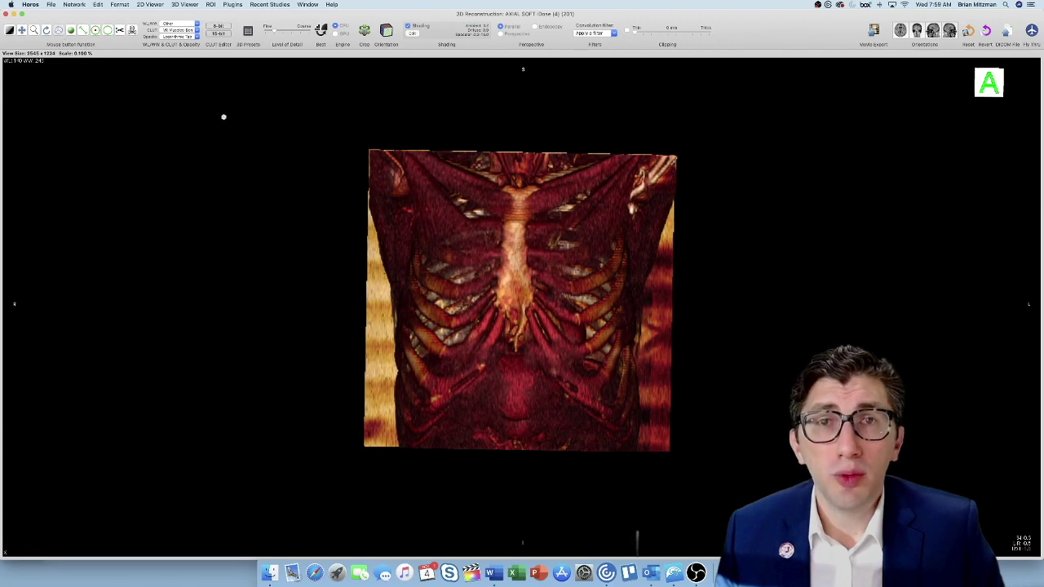
left_click_drag(270, 133, 269, 215)
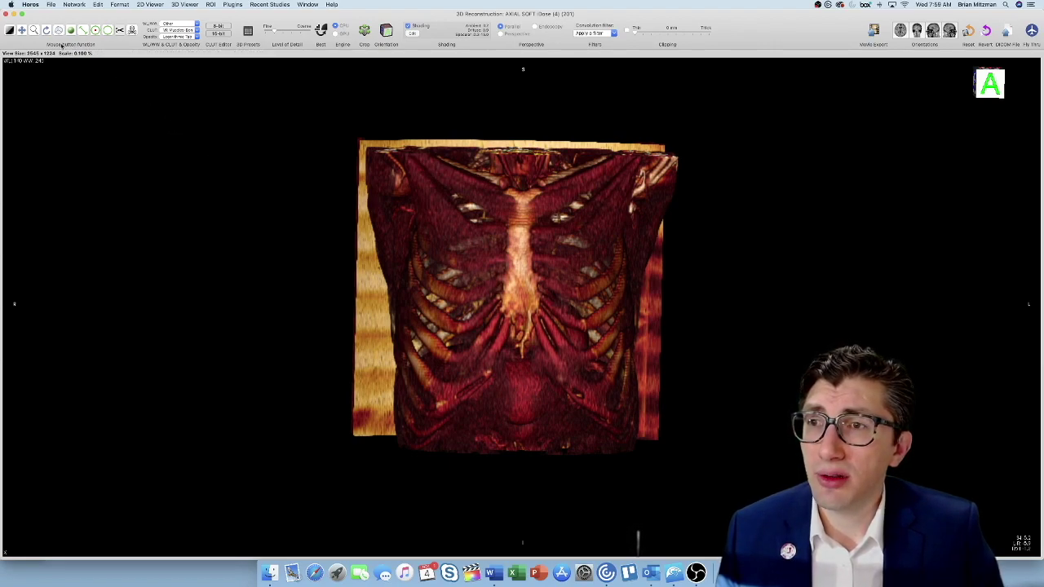
Step: Adjust the rendering's window level through the skin surface until the soft tissue fades and the rib cage is exposed
left_click(8, 30)
left_click_drag(318, 190, 316, 285)
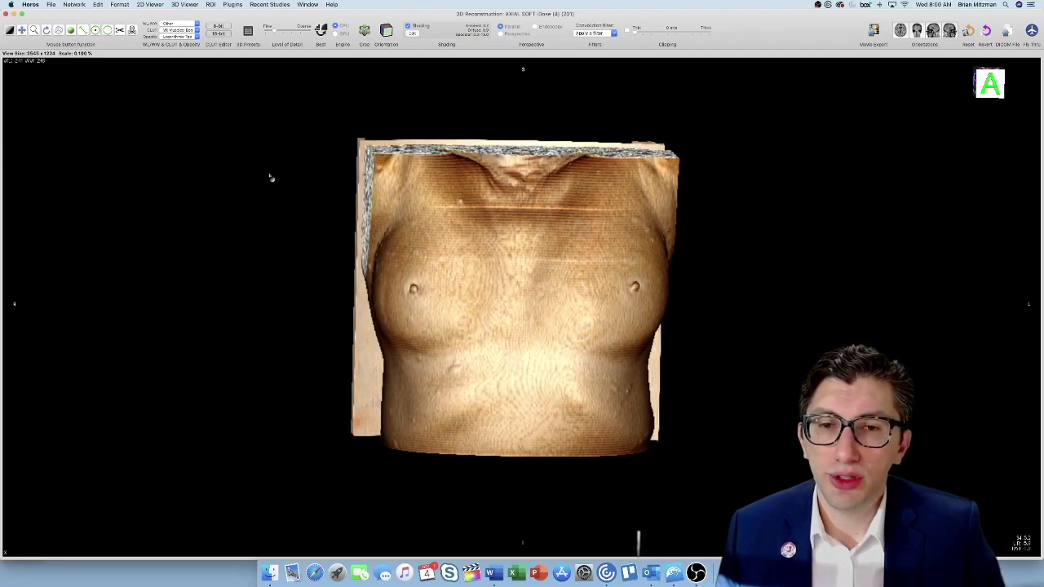
left_click_drag(268, 310, 266, 242)
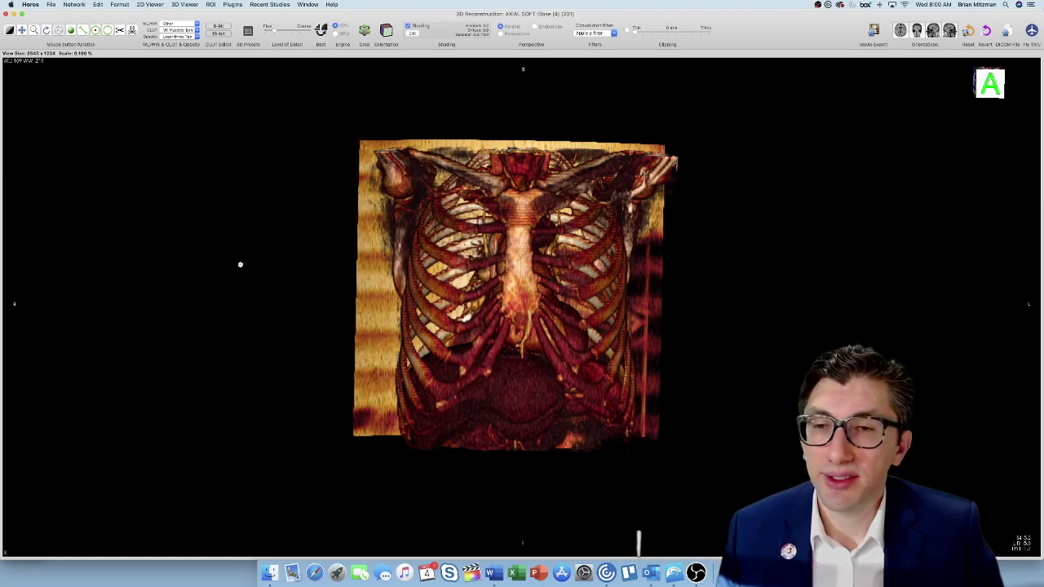
Step: Cut away the patient's right side of the chest beside the sternum with a freehand scissors outline in the anterior view
left_click_drag(130, 88, 533, 245)
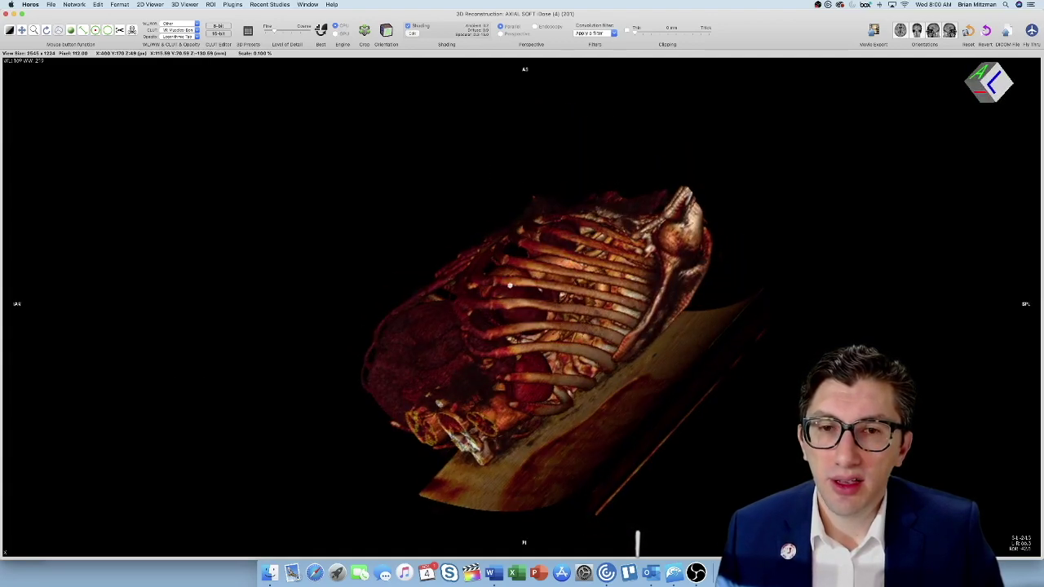
left_click_drag(421, 292, 736, 342)
left_click_drag(465, 253, 298, 303)
left_click_drag(385, 303, 514, 494)
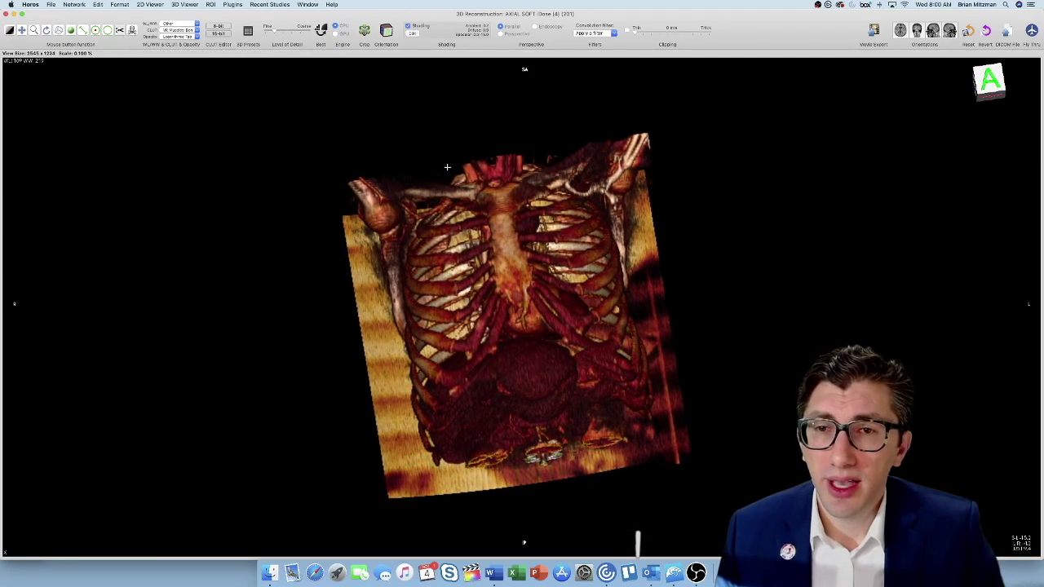
mouse_move(452, 198)
left_mouse_down()
mouse_move(481, 398)
mouse_move(403, 512)
left_mouse_up()
mouse_move(336, 508)
left_mouse_down()
mouse_move(223, 65)
mouse_move(232, 83)
left_mouse_up()
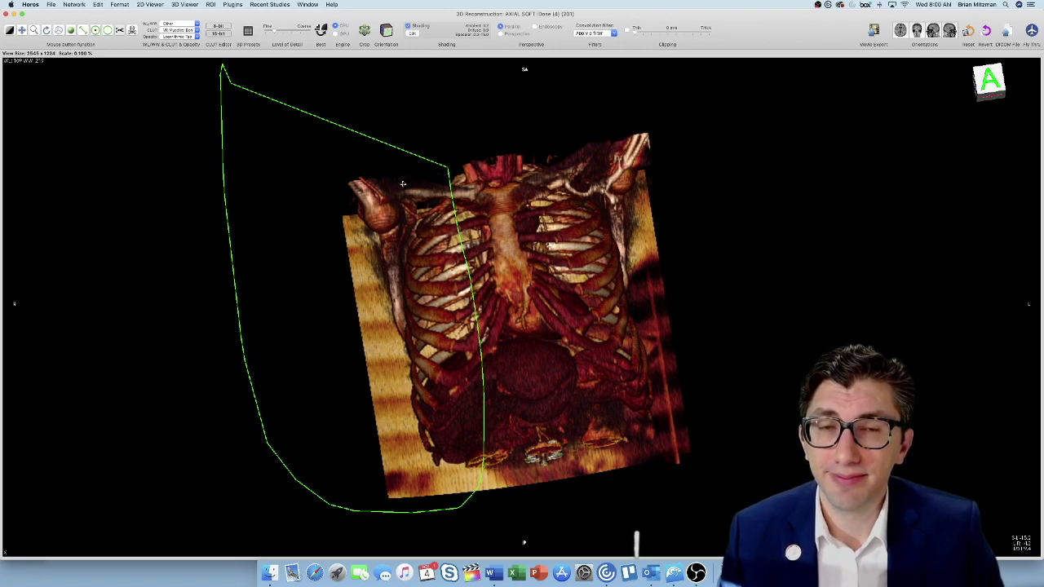
key("Delete")
Step: Cut away the left lateral chest wall and shoulder from the model, outlining them as seen from below
left_click(59, 29)
left_click_drag(149, 144, 353, 161)
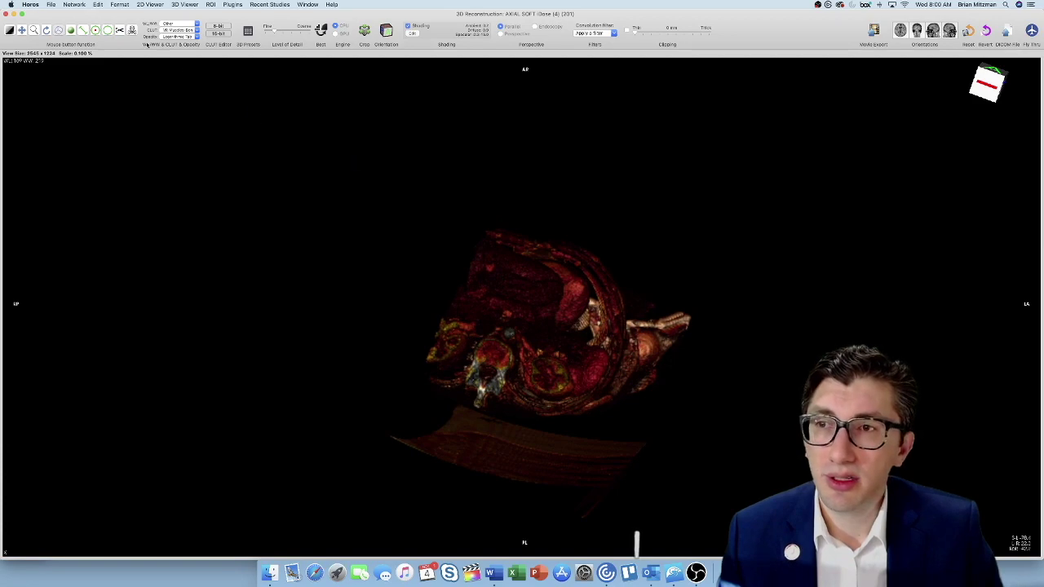
left_click(121, 30)
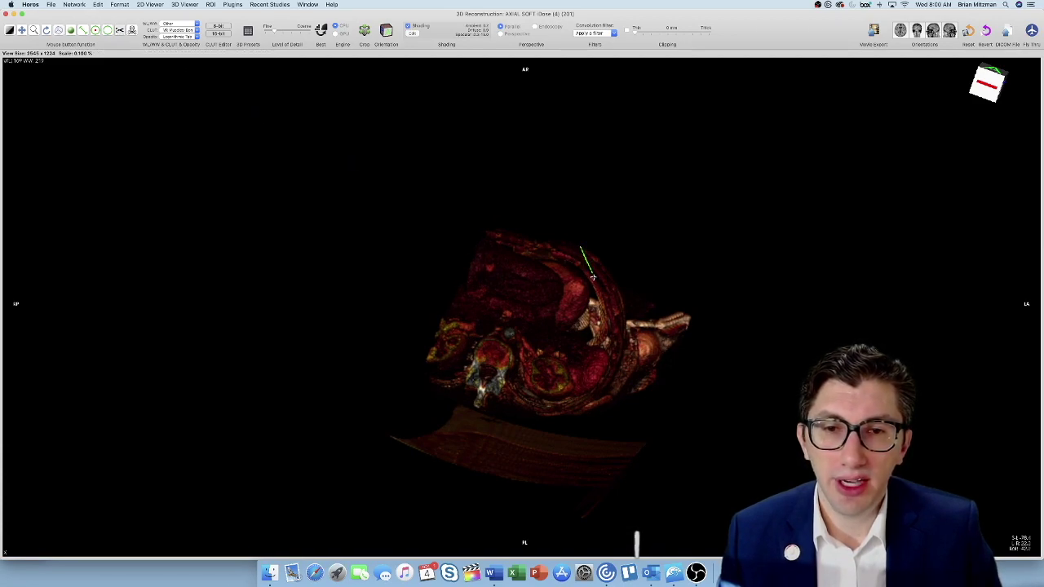
mouse_move(593, 278)
left_mouse_down()
mouse_move(576, 356)
mouse_move(651, 478)
mouse_move(637, 215)
mouse_move(595, 209)
left_mouse_up()
key("Delete")
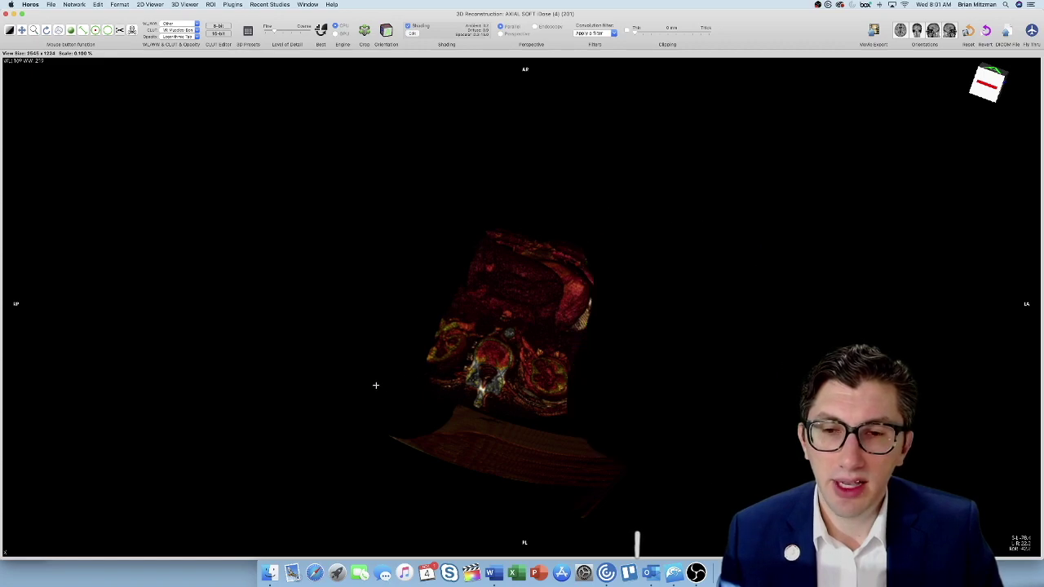
Step: Cut away the scanner table behind the back with a freehand scissors outline in the view from below
mouse_move(377, 386)
left_mouse_down()
mouse_move(539, 420)
mouse_move(348, 523)
mouse_move(300, 511)
left_mouse_up()
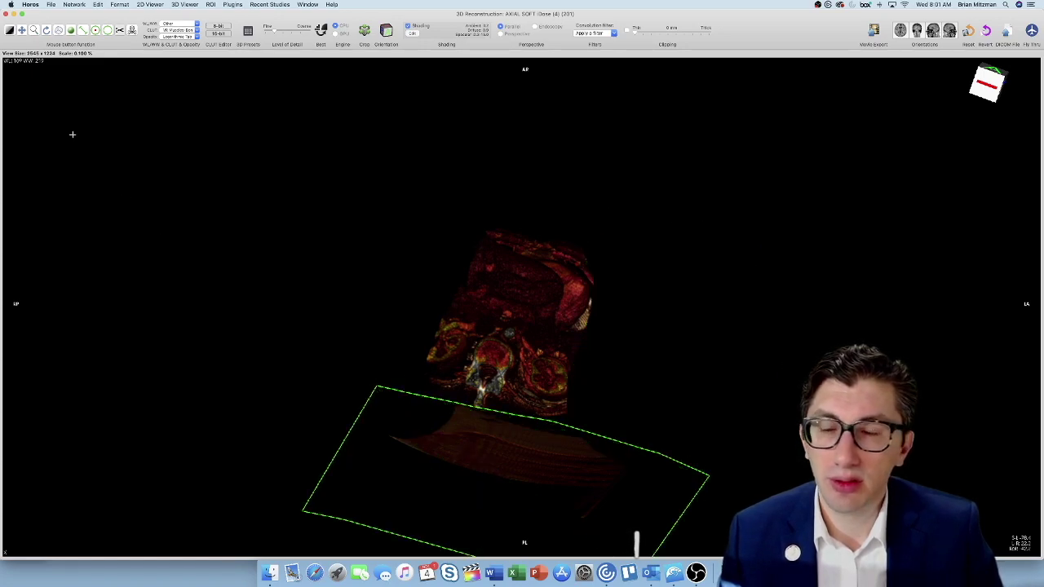
key("Delete")
Step: Turn the model to a right lateral view and cut away the upper abdomen below the heart
left_click(59, 30)
left_click_drag(286, 186, 504, 351)
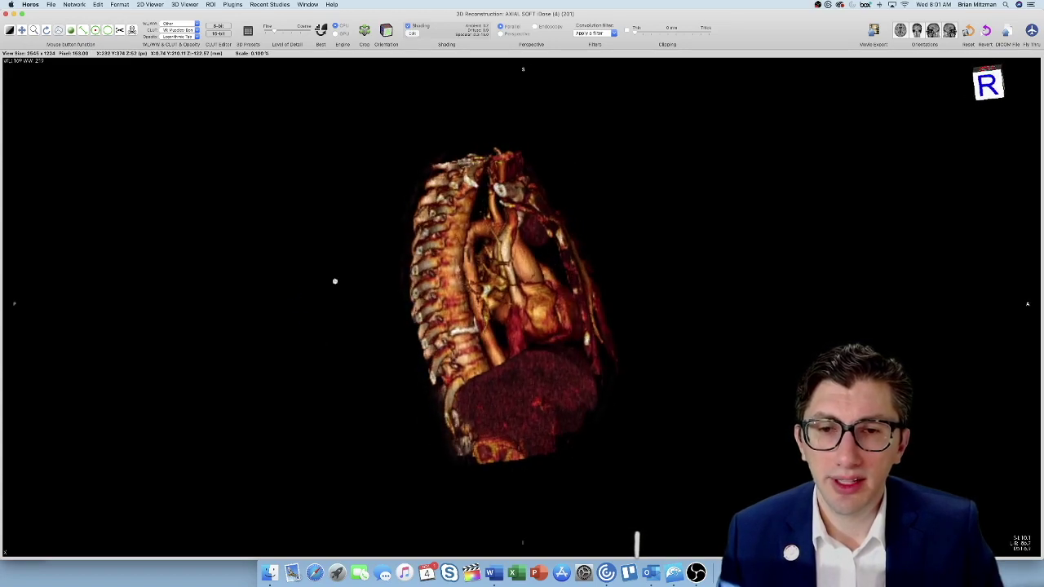
left_click(119, 31)
mouse_move(455, 374)
left_mouse_down()
mouse_move(529, 349)
mouse_move(651, 507)
mouse_move(302, 517)
left_mouse_up()
key("Delete")
Step: Tilt the model to a right inferior view and cut away the lower thoracic spine behind the descending aorta
left_click(59, 30)
left_click_drag(350, 212, 255, 91)
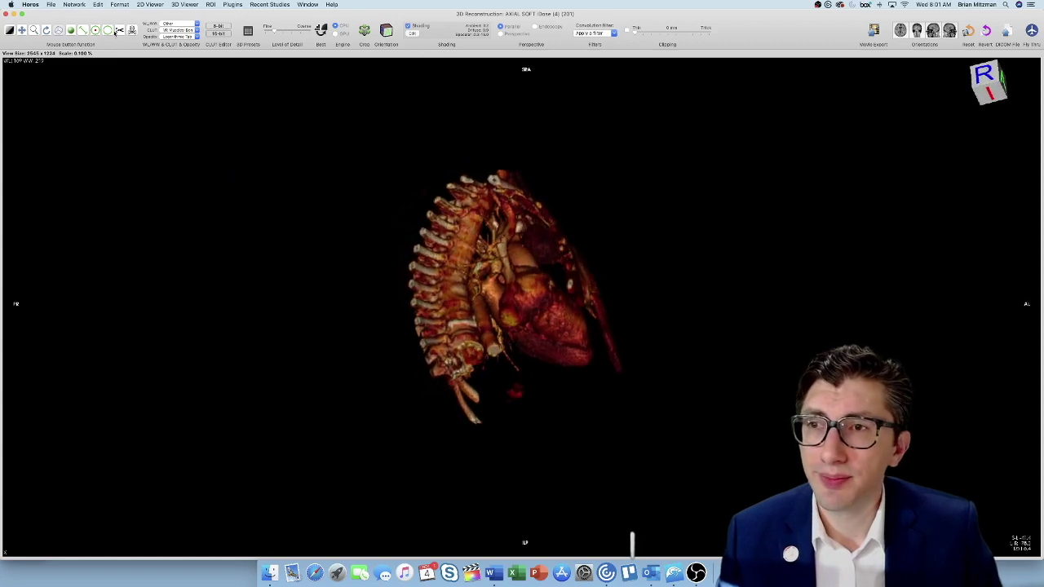
left_click(118, 30)
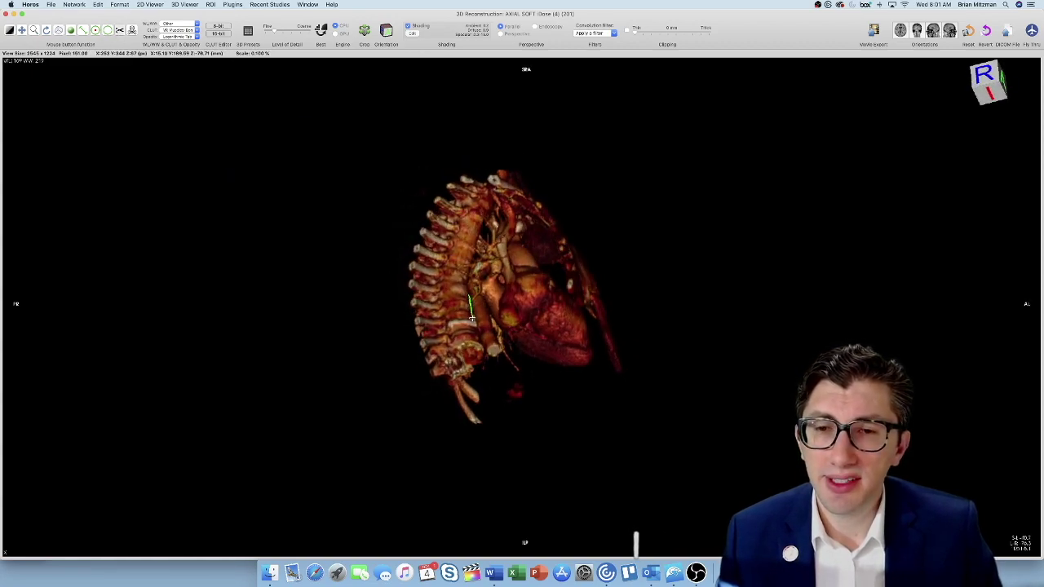
mouse_move(489, 370)
left_mouse_down()
mouse_move(490, 397)
mouse_move(425, 443)
mouse_move(385, 400)
mouse_move(372, 268)
mouse_move(424, 220)
left_mouse_up()
key("Delete")
Step: Turn the model further toward an inferior view and cut away more of the remaining spine behind the heart and aorta
left_click(59, 30)
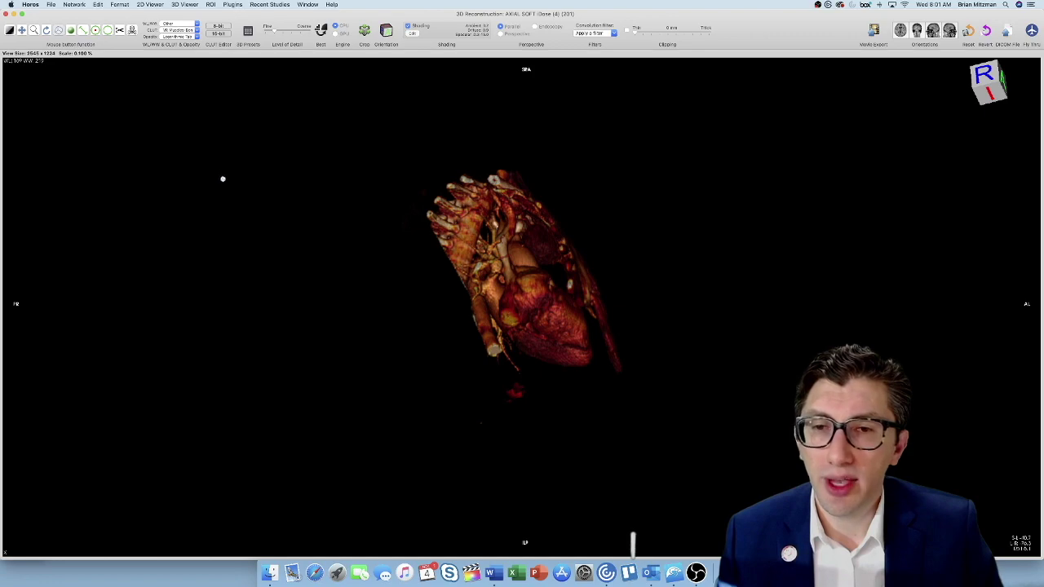
left_click_drag(223, 180, 285, 89)
left_click(123, 31)
mouse_move(482, 286)
left_mouse_down()
mouse_move(457, 300)
mouse_move(398, 279)
mouse_move(422, 210)
mouse_move(447, 199)
left_mouse_up()
key("Delete")
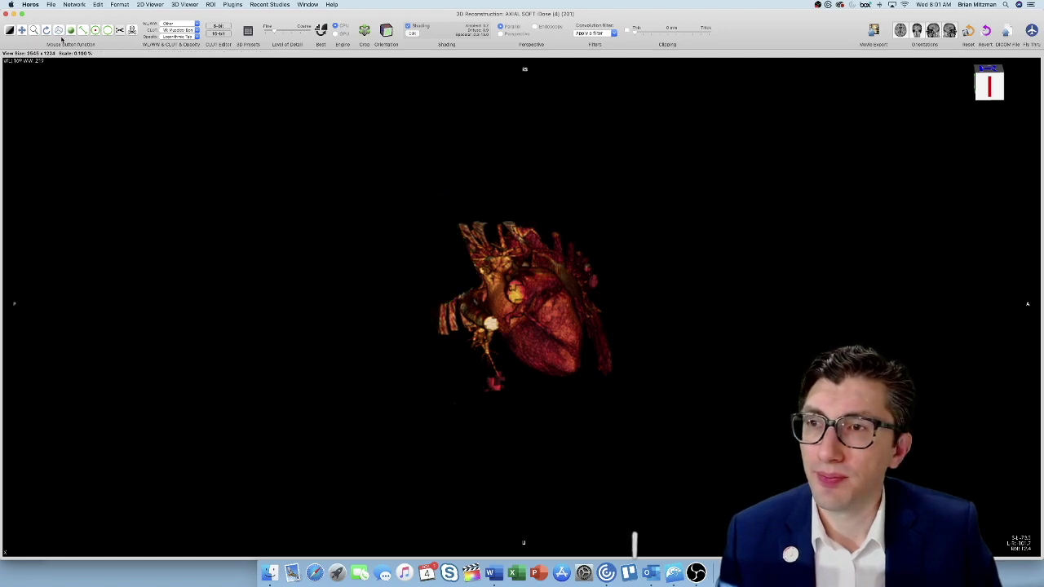
Step: Return to a tilted right lateral view and cut away the sternum and anterior chest wall in front of the heart
left_click(59, 31)
left_click_drag(232, 181, 301, 353)
left_click(120, 30)
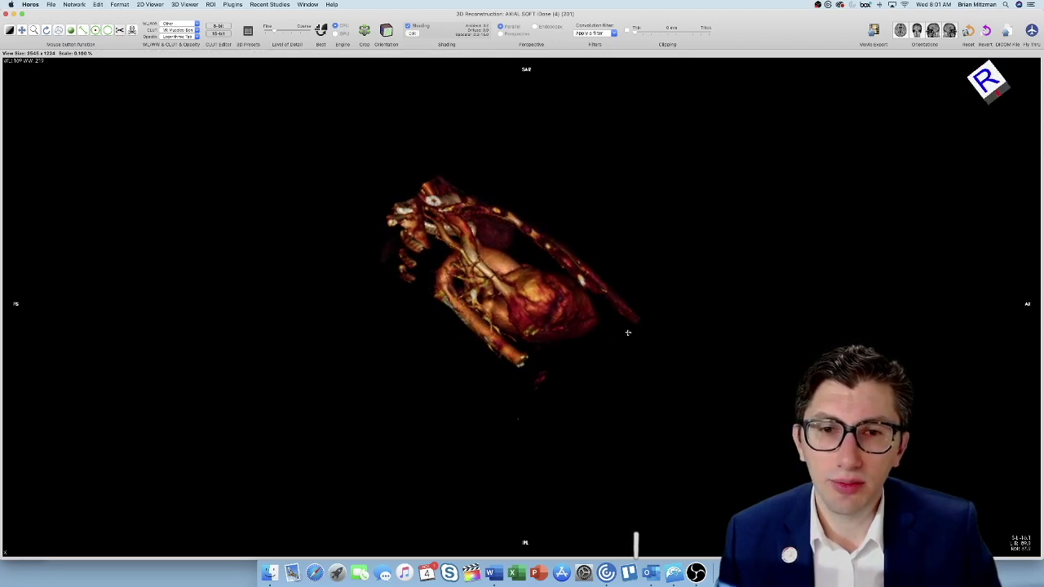
mouse_move(593, 304)
left_mouse_down()
mouse_move(519, 245)
mouse_move(489, 202)
mouse_move(793, 370)
left_mouse_up()
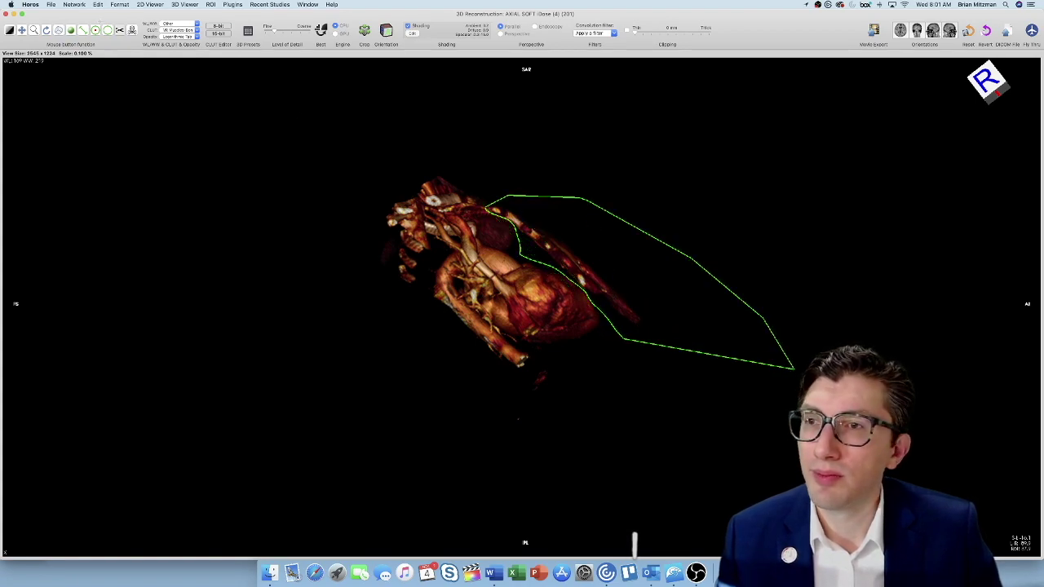
key("Delete")
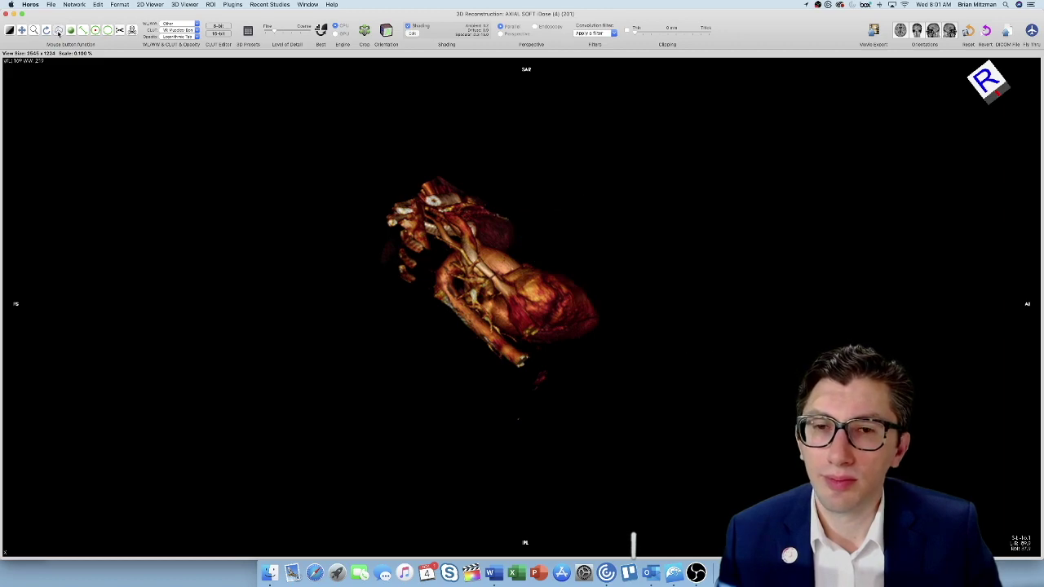
Step: Rotate to the left side and cut away the upper anterior chest wall and posterior rib remnants around the great vessels
left_click_drag(525, 190, 110, 224)
left_click_drag(718, 392, 621, 353)
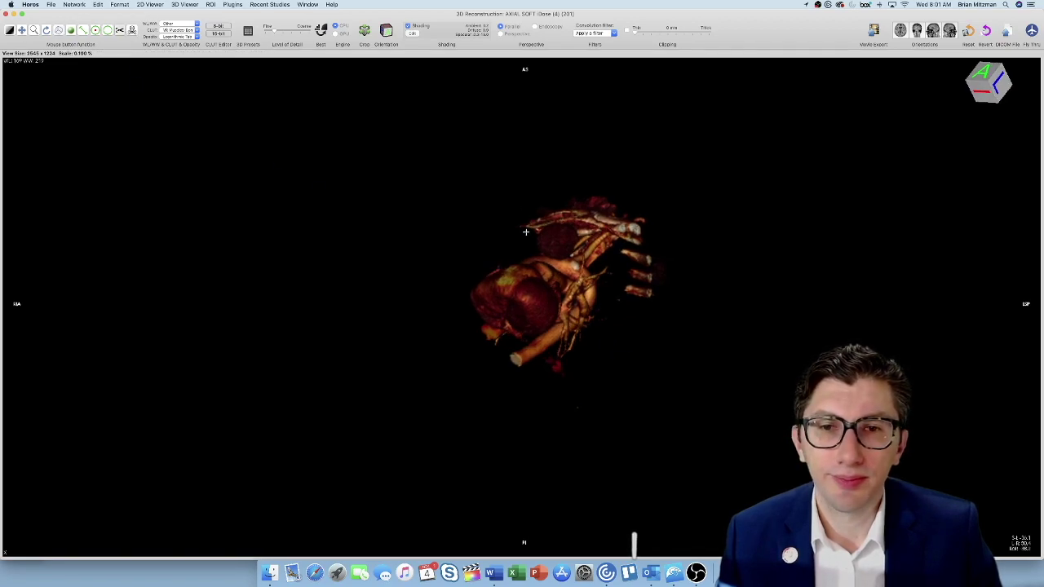
mouse_move(559, 221)
left_mouse_down()
mouse_move(594, 226)
mouse_move(618, 304)
mouse_move(690, 198)
left_mouse_up()
left_click_drag(637, 145, 462, 151)
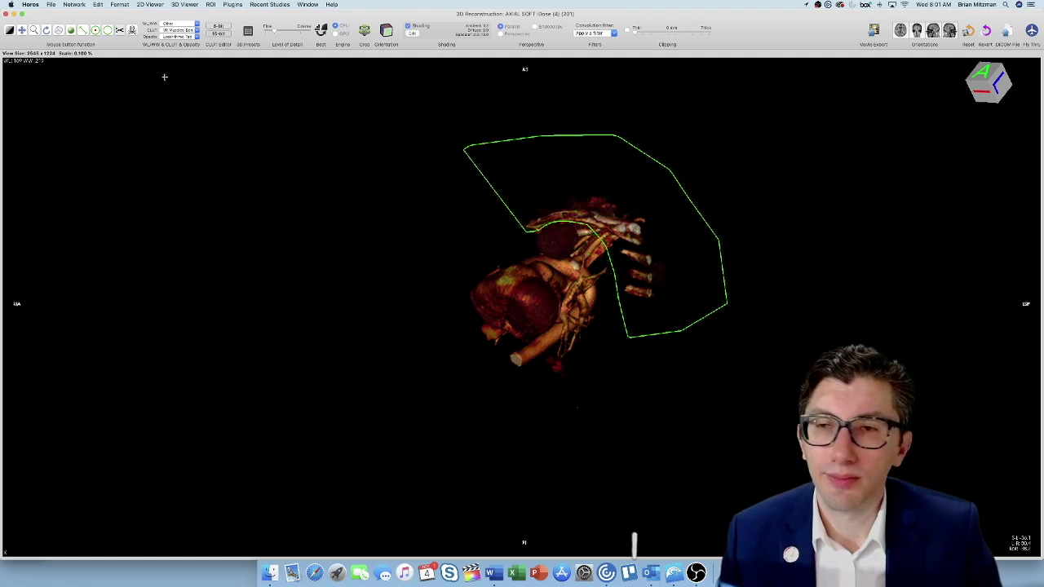
key("Delete")
Step: Rotate back to the right side and cut away the thin strip of bone along the upper front of the mediastinal mass
left_click(58, 31)
left_click_drag(315, 173, 852, 249)
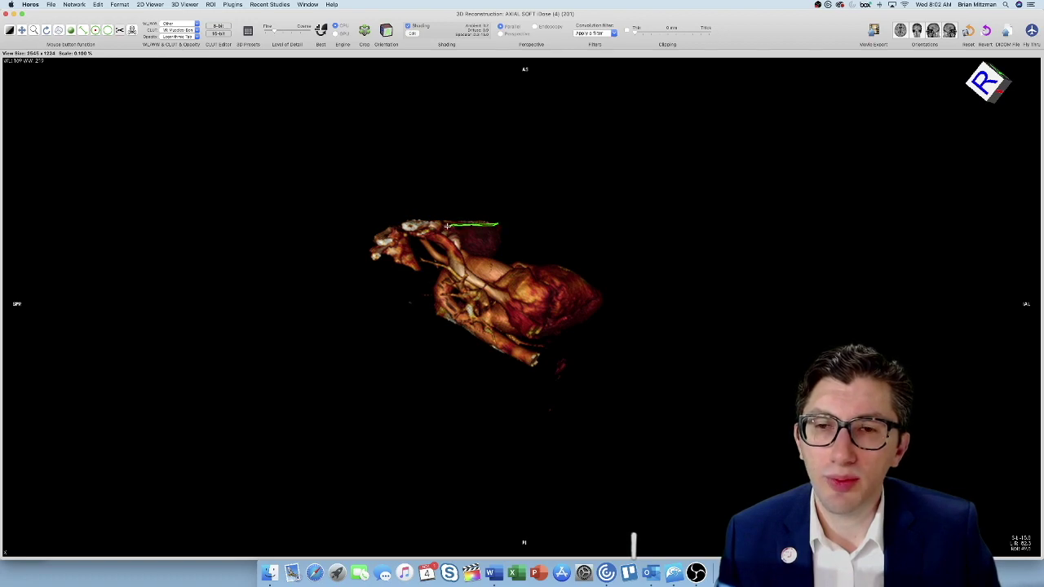
mouse_move(447, 226)
left_mouse_down()
mouse_move(412, 235)
mouse_move(437, 177)
mouse_move(559, 193)
mouse_move(555, 202)
left_mouse_up()
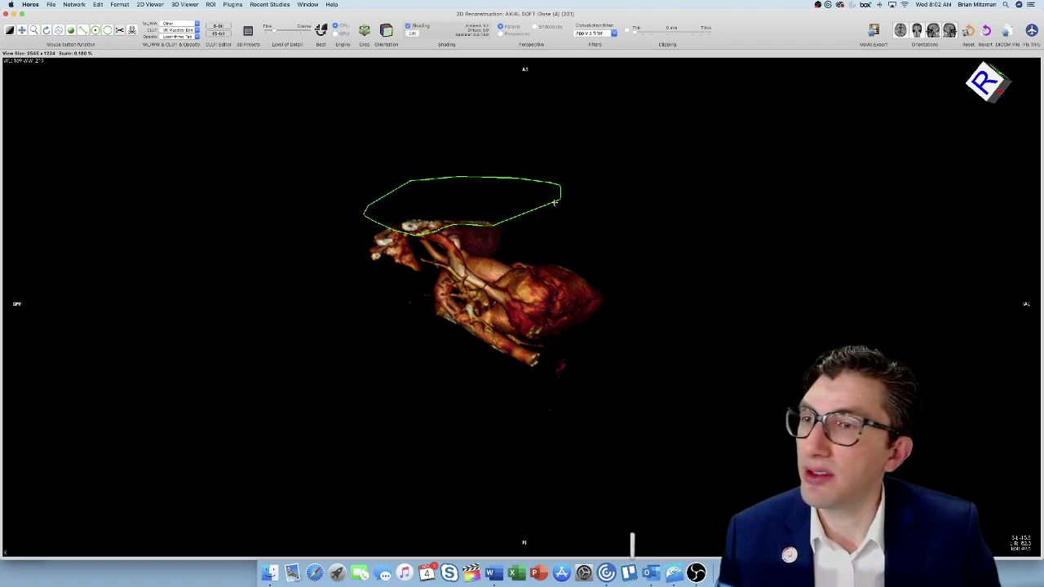
key("Return")
Step: Turn the model to an anterior superior view and cut away the bone and neck tissue above the great vessels
left_click(58, 30)
mouse_move(525, 237)
left_mouse_down()
mouse_move(410, 285)
mouse_move(238, 380)
mouse_move(367, 351)
mouse_move(508, 367)
mouse_move(685, 334)
mouse_move(285, 223)
left_mouse_up()
left_click(122, 29)
mouse_move(454, 139)
left_mouse_down()
mouse_move(466, 191)
mouse_move(512, 208)
mouse_move(442, 116)
left_mouse_up()
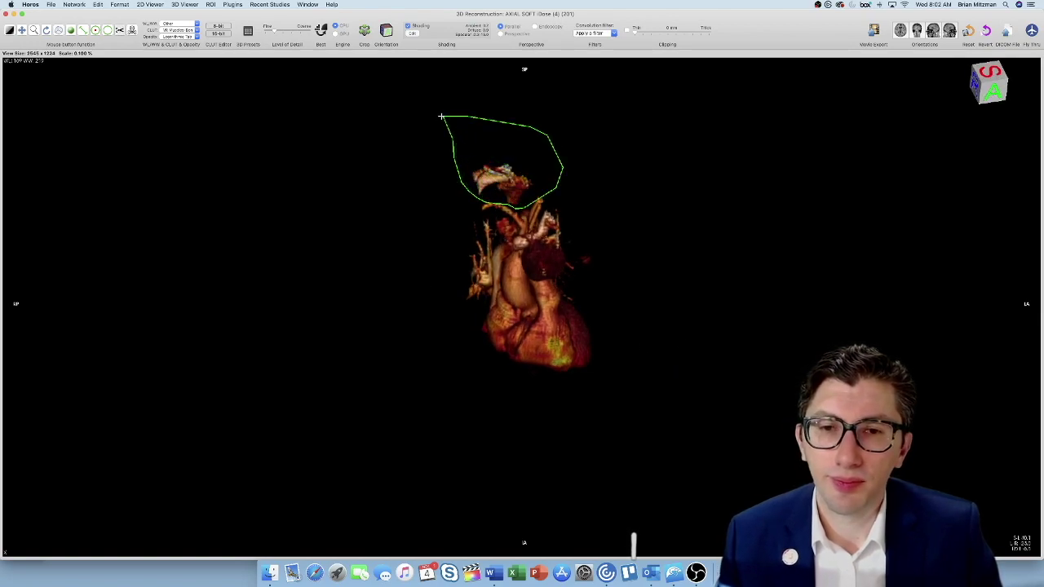
key("Delete")
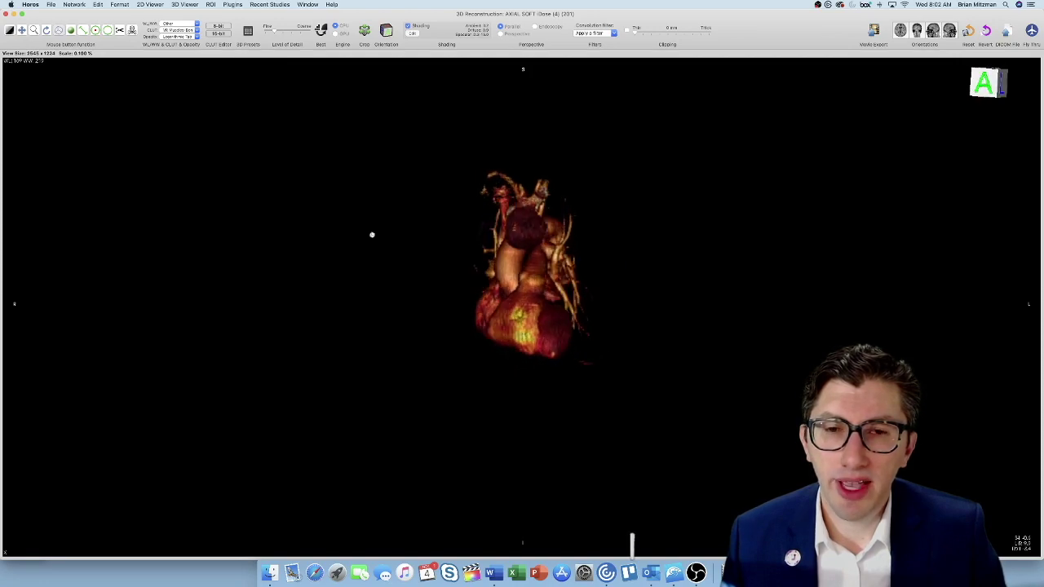
Step: Rotate the isolated heart and great vessels to a slightly left anterior view and brighten the rendering with the window level
left_click_drag(613, 249, 819, 307)
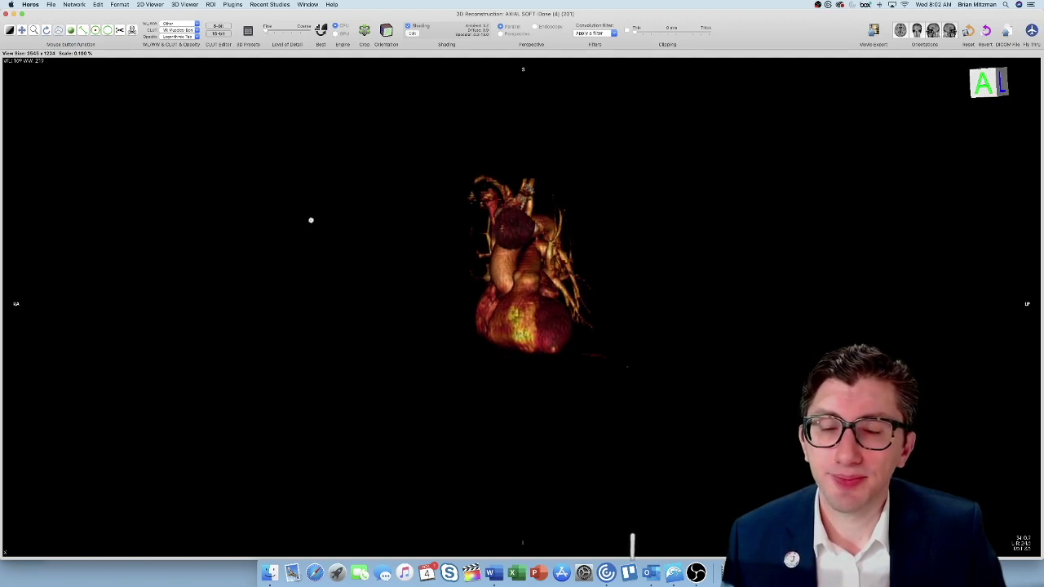
left_click(10, 31)
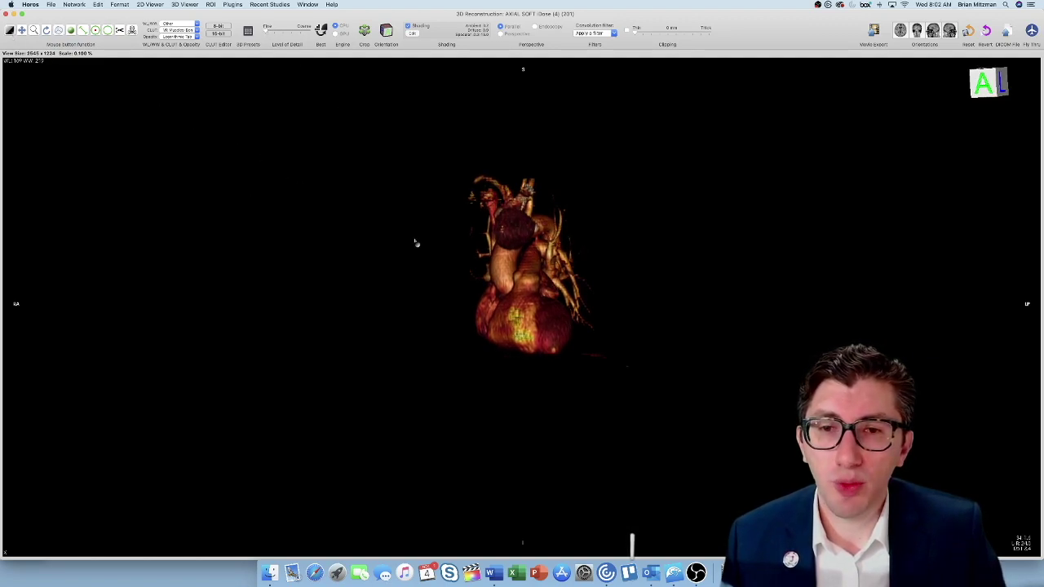
left_click_drag(416, 245, 414, 249)
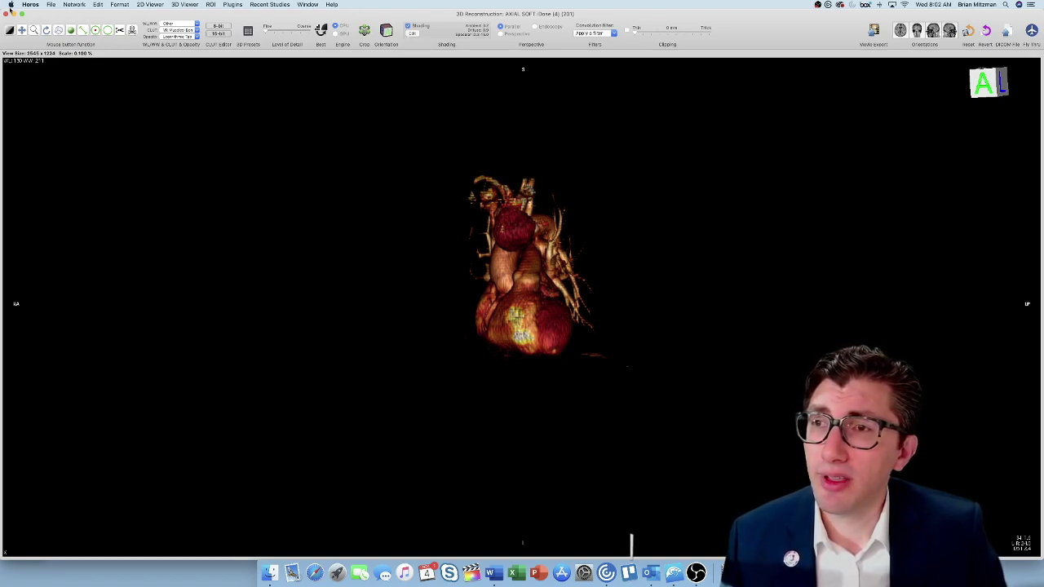
Step: Close the 3D reconstruction and browse the axial slices to examine how the scissors cuts changed the source images
left_click(5, 14)
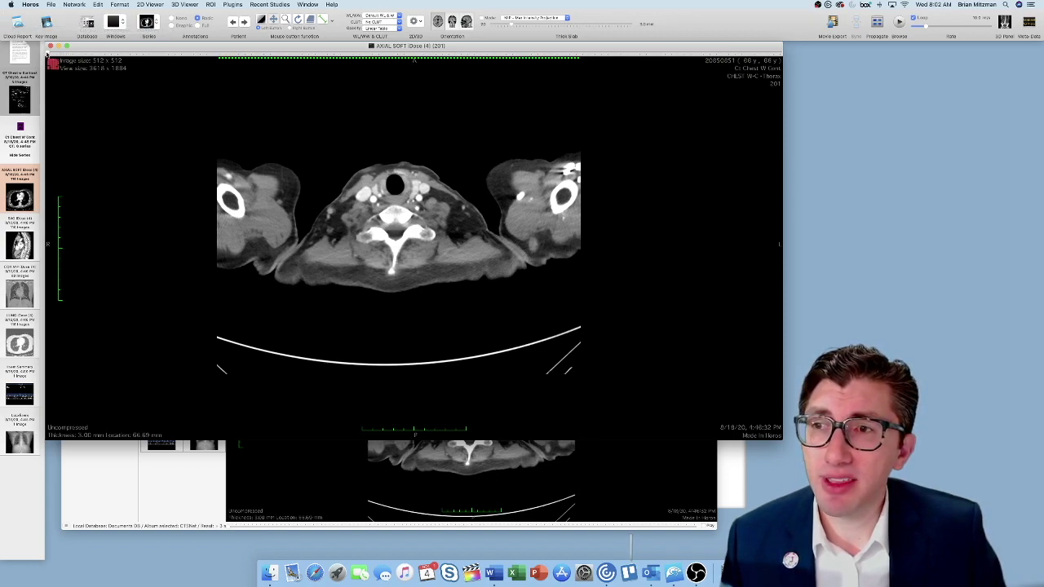
left_click_drag(48, 54, 56, 54)
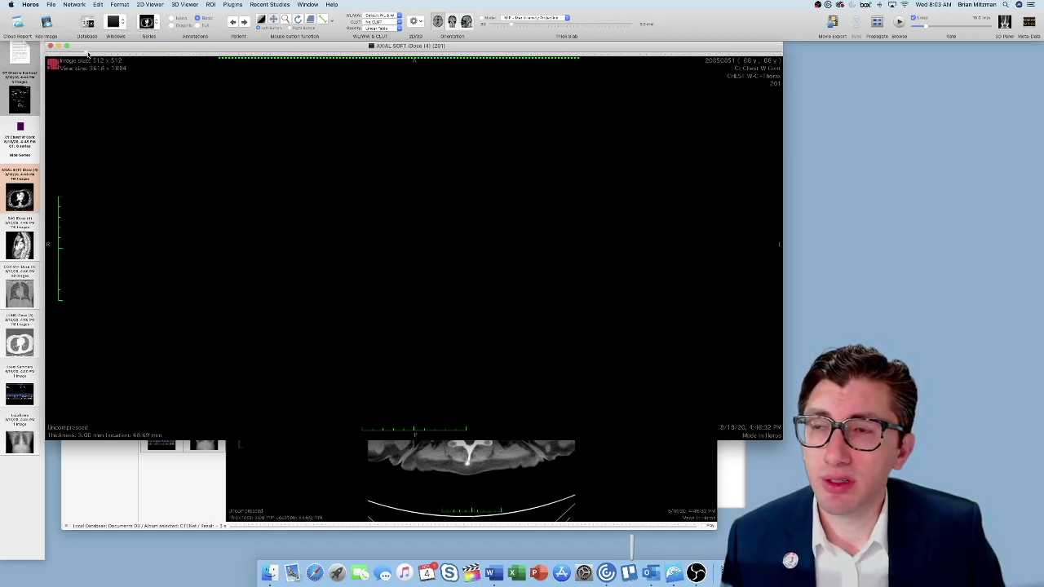
scroll(88, 53, "down", 15)
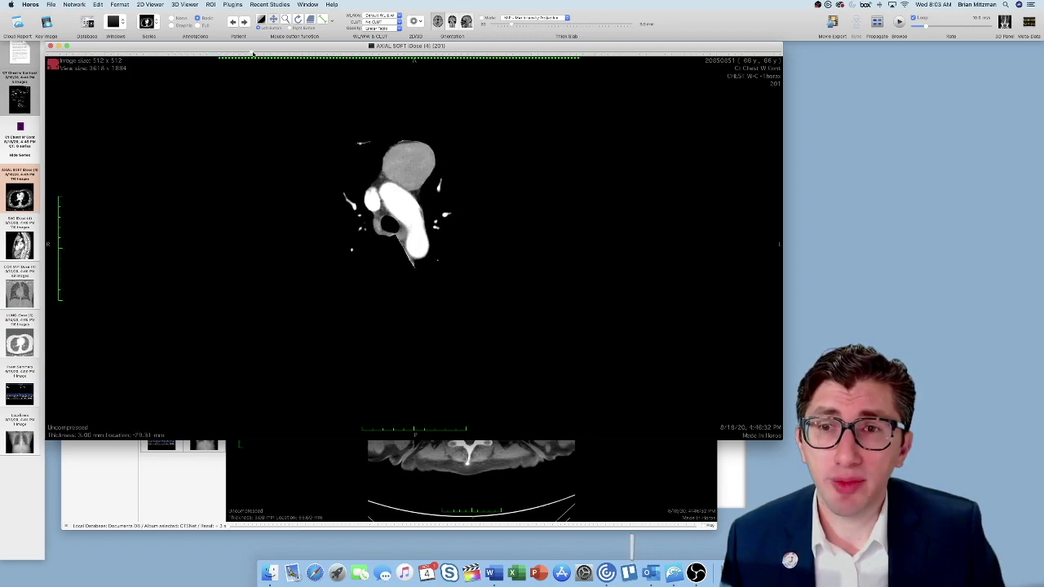
scroll(253, 54, "down", 10)
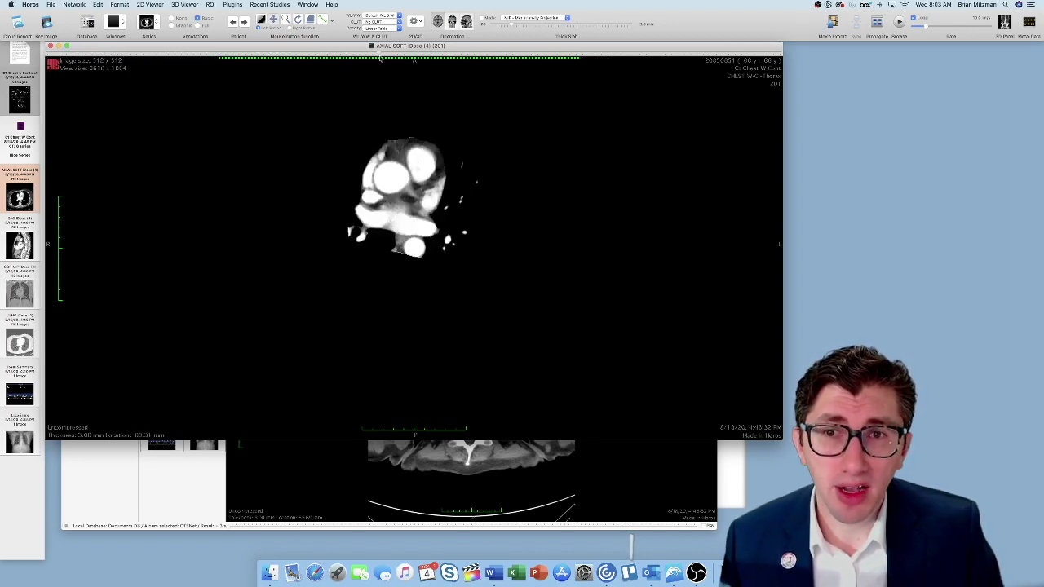
scroll(382, 58, "down", 12)
scroll(448, 57, "up", 11)
scroll(390, 59, "up", 11)
scroll(301, 61, "up", 5)
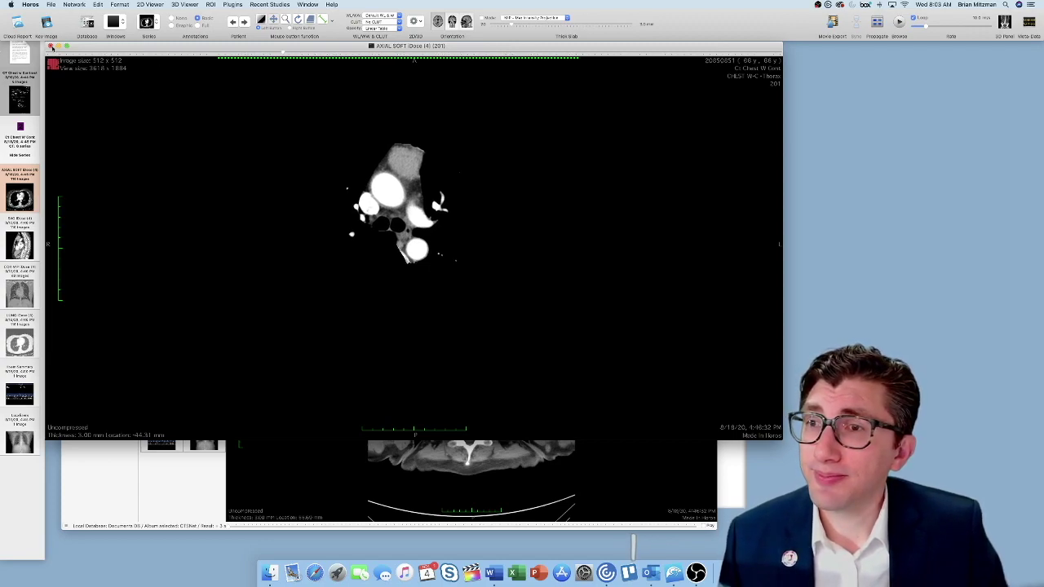
Step: Close the cut series and reopen the AXIAL SOFT series of the contrast chest CT from the database
left_click(51, 47)
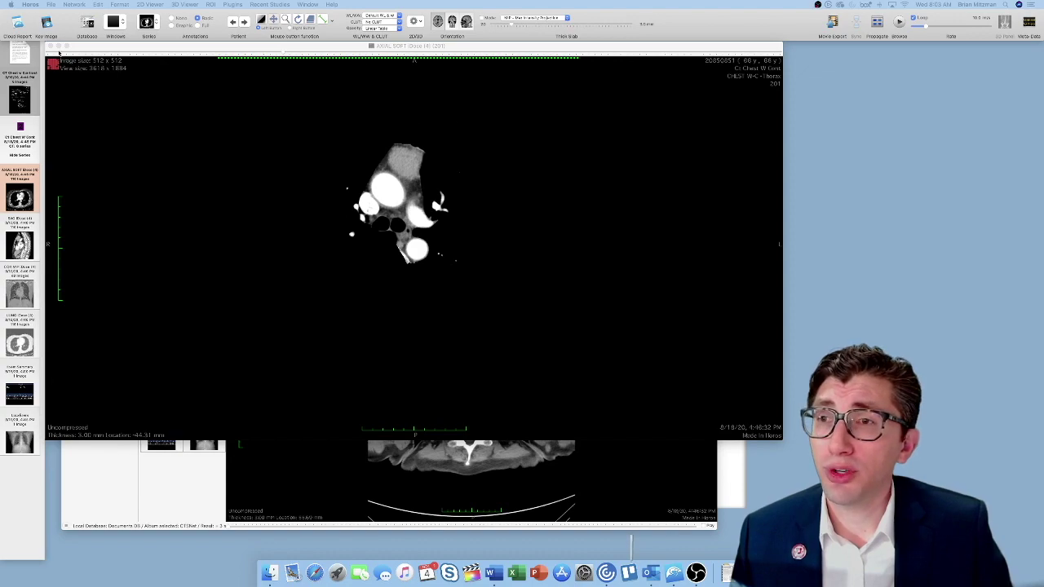
left_click(50, 46)
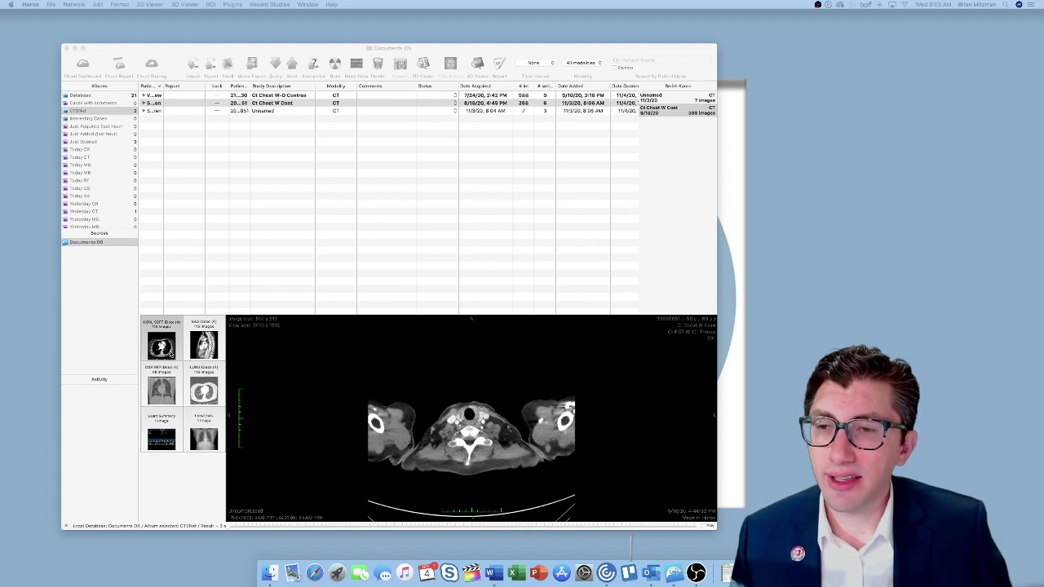
double_click(163, 347)
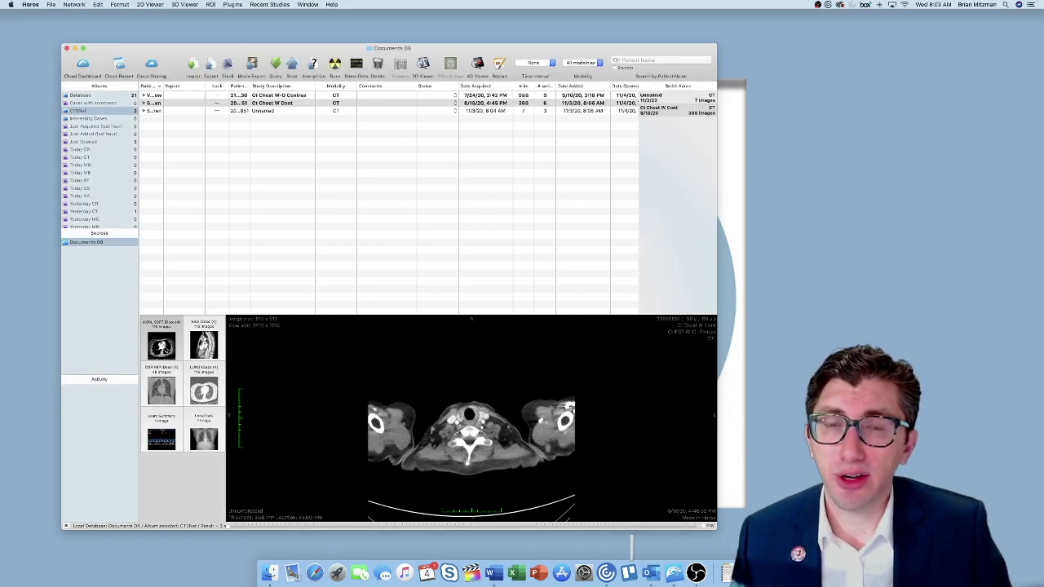
left_click_drag(1043, 132, 167, 90)
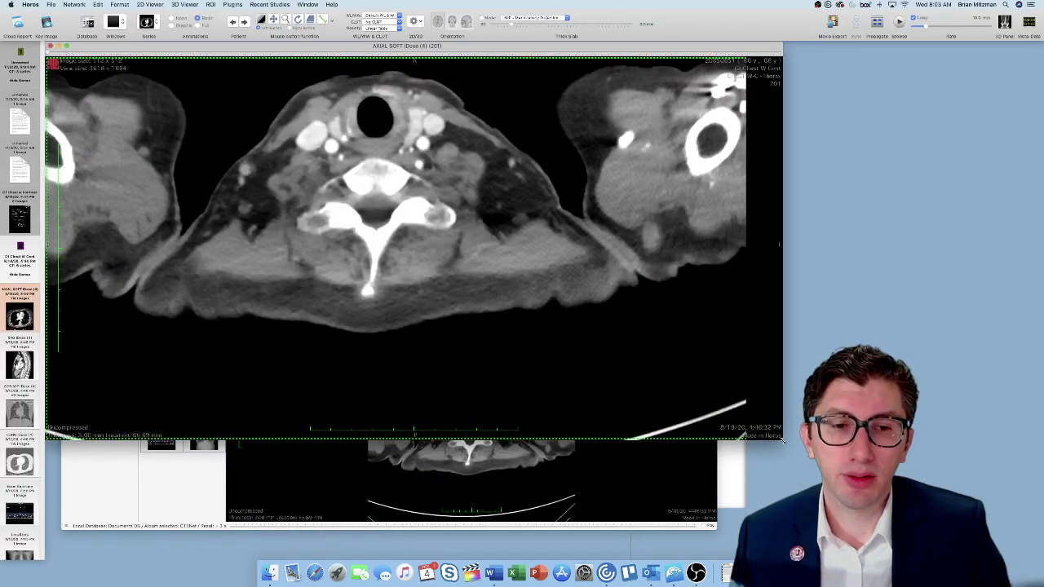
Step: Enlarge the viewer window and zoom the image out until the full width of the axial slice fits
left_click_drag(783, 441, 887, 493)
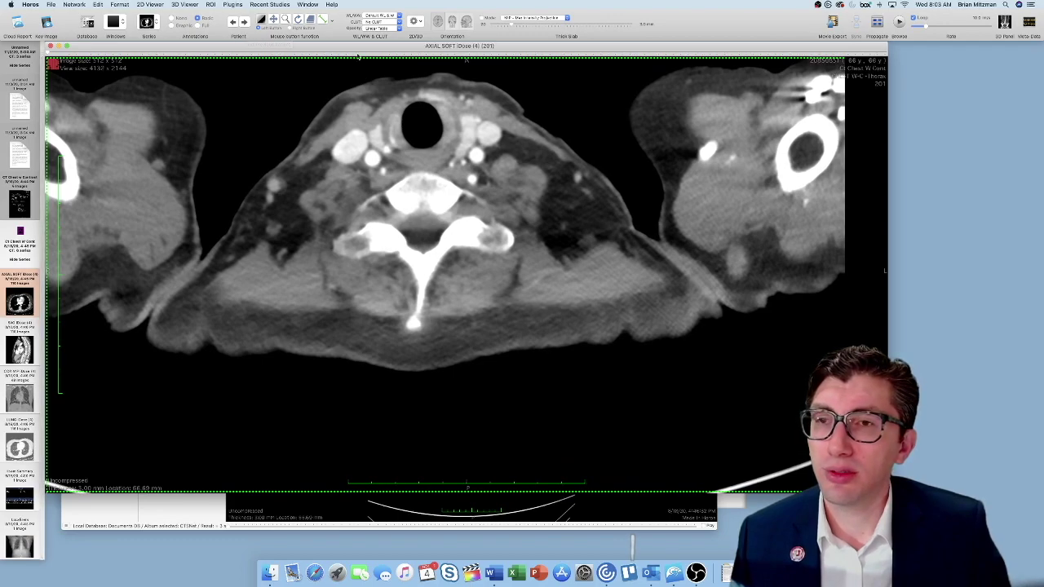
left_click(285, 20)
left_click_drag(346, 239, 384, 331)
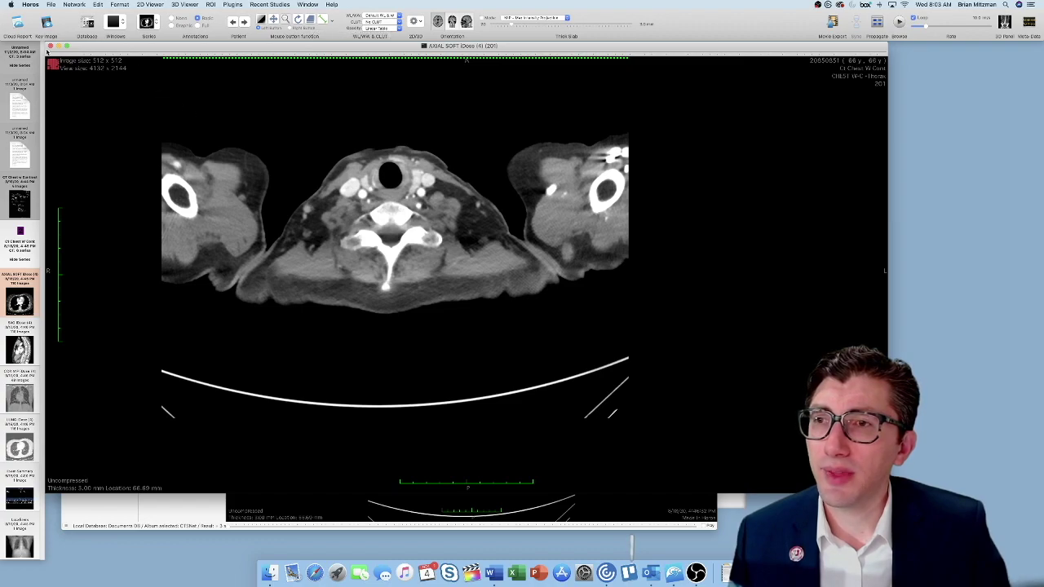
Step: On an axial slice at manubrium level, outline the soft tissue behind the bone with a Closed Polygon ROI of about 1.4 cm²
left_click_drag(49, 54, 153, 56)
scroll(154, 54, "down", 9)
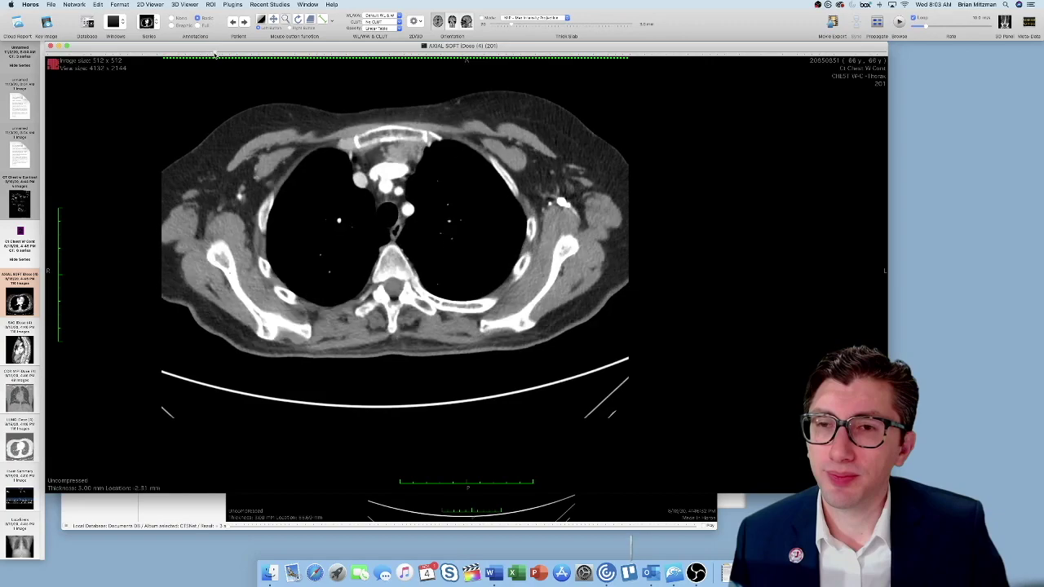
scroll(217, 54, "up", 2)
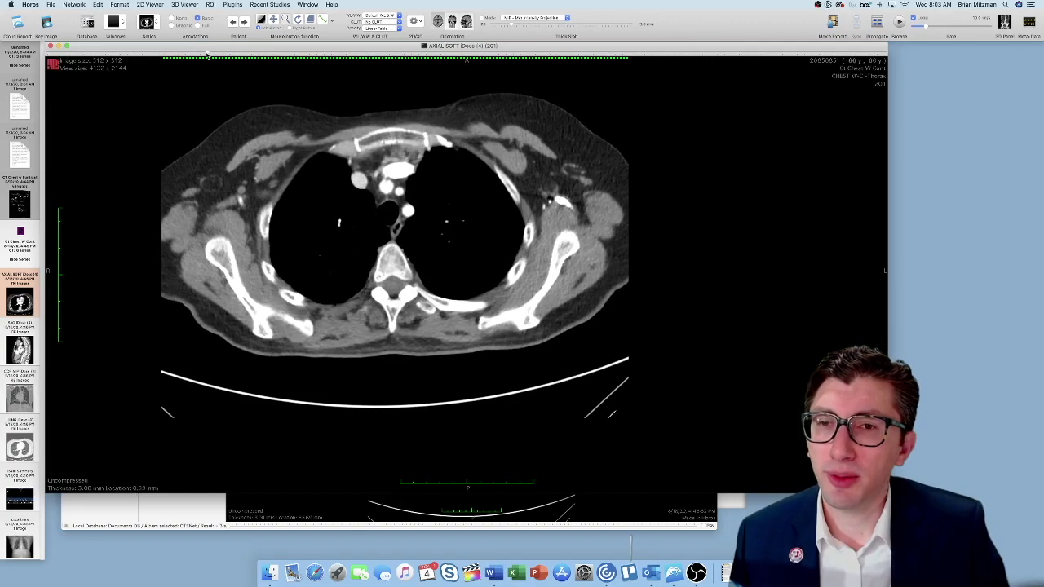
scroll(205, 55, "up", 2)
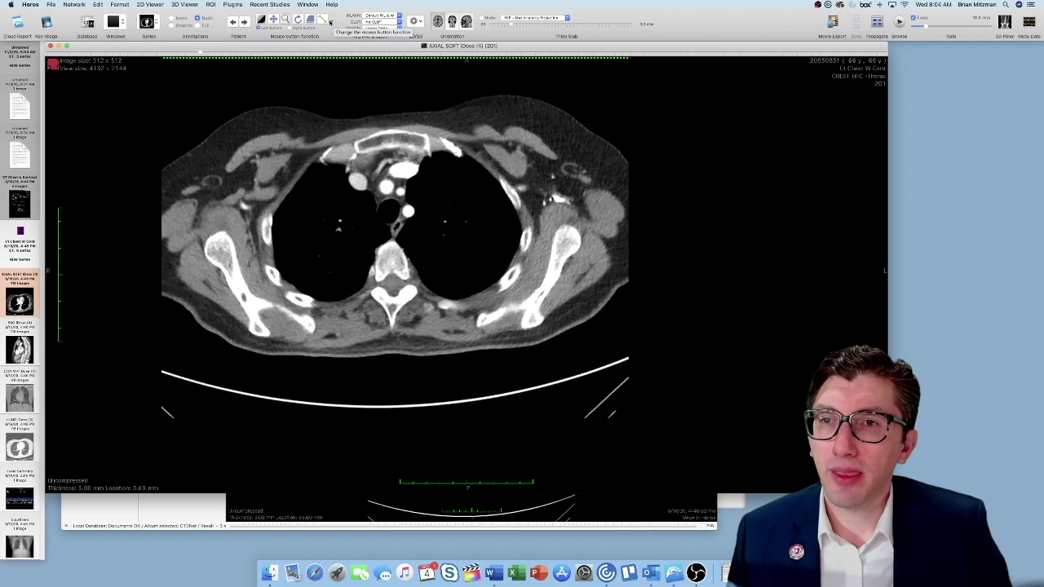
left_click(332, 20)
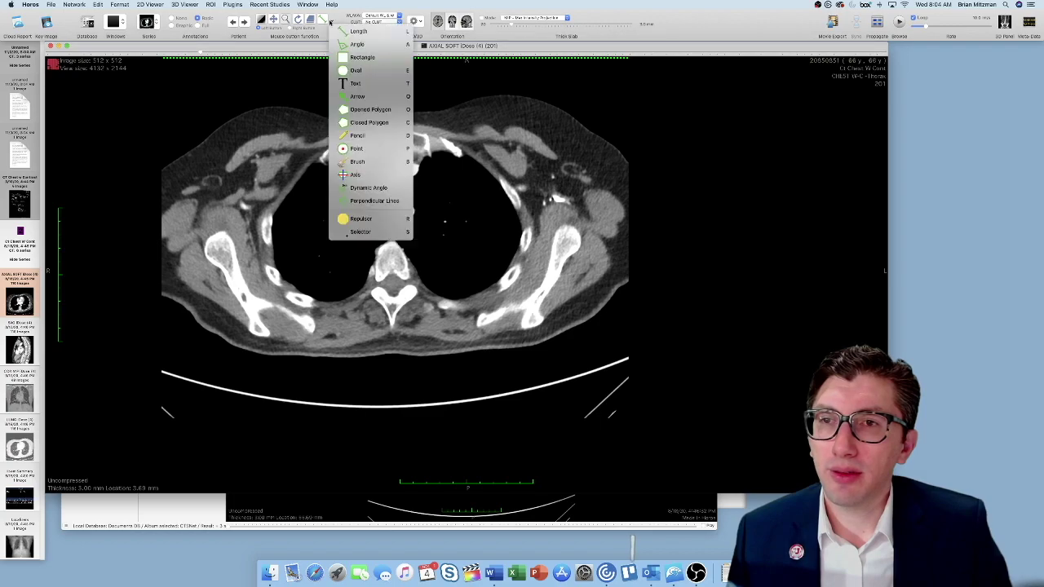
left_click(359, 123)
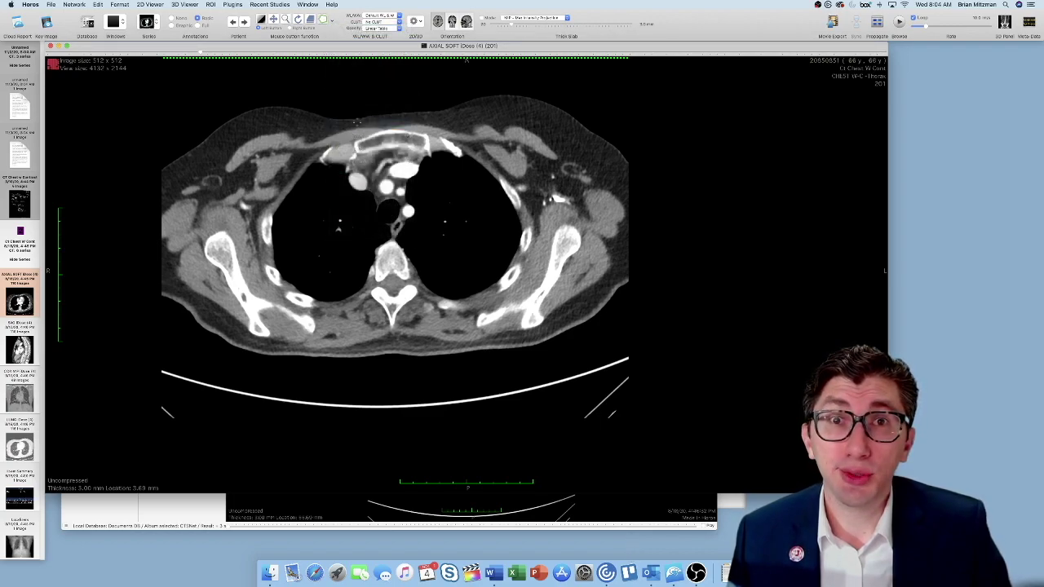
left_click(399, 160)
left_click(409, 162)
left_click(420, 163)
left_click_drag(423, 157, 399, 160)
left_click(399, 160)
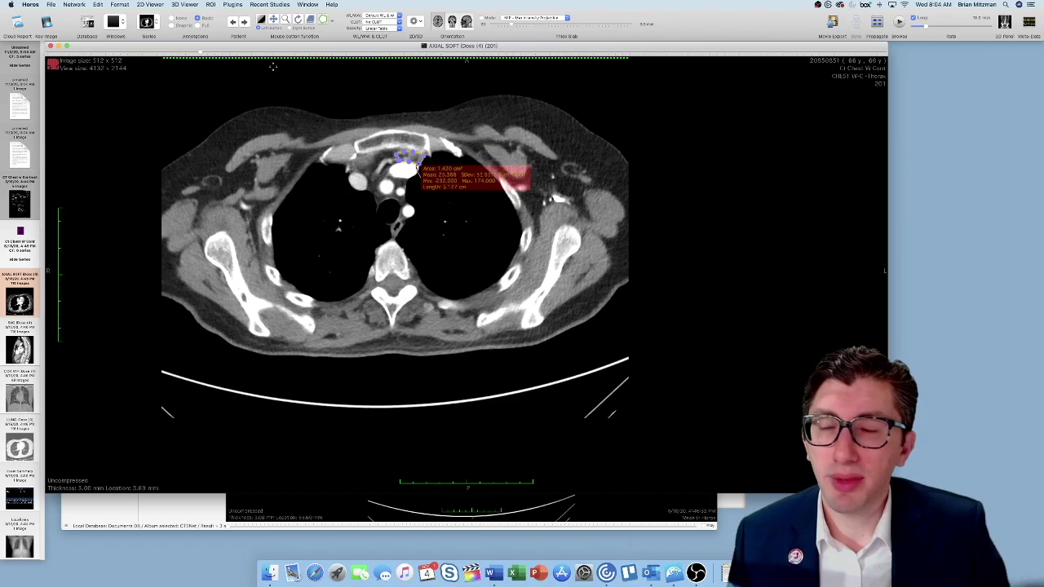
Step: Rename the ROI in the current image as Mass1
left_click(211, 5)
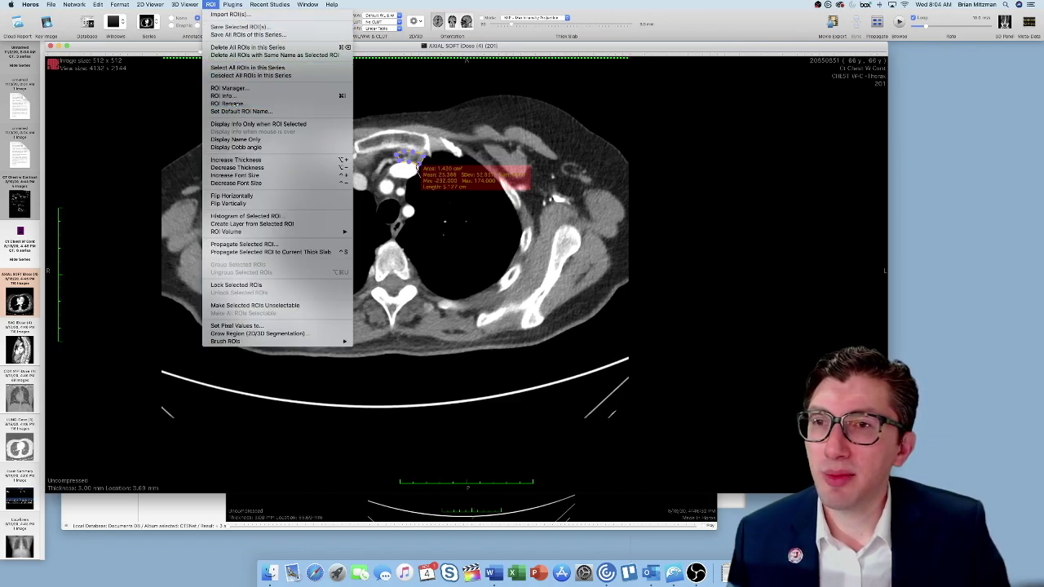
left_click(228, 104)
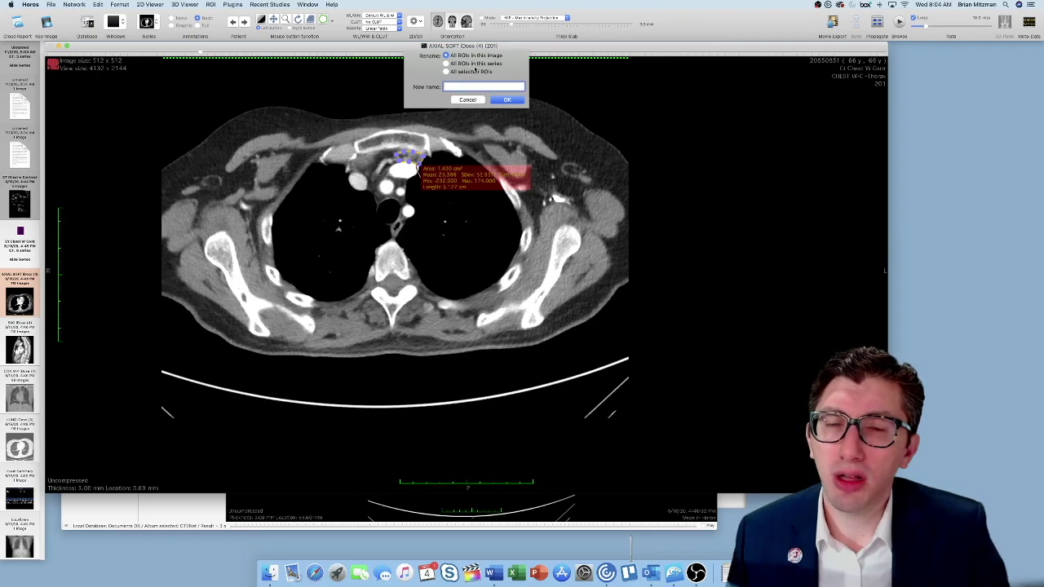
type("Mass")
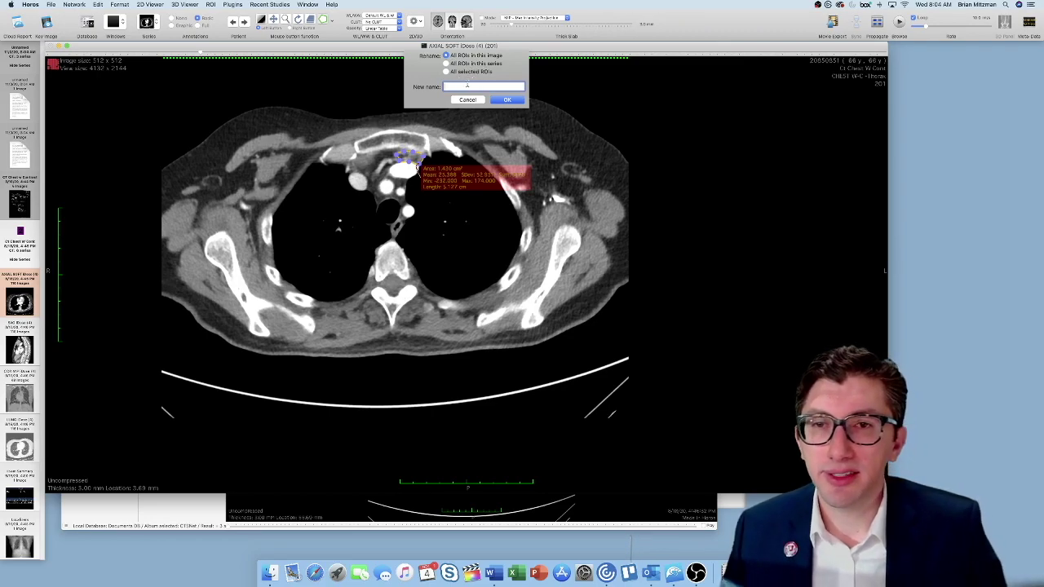
type("1")
key("Return")
Step: Set Mass1 as the default name for new ROIs
left_click(210, 4)
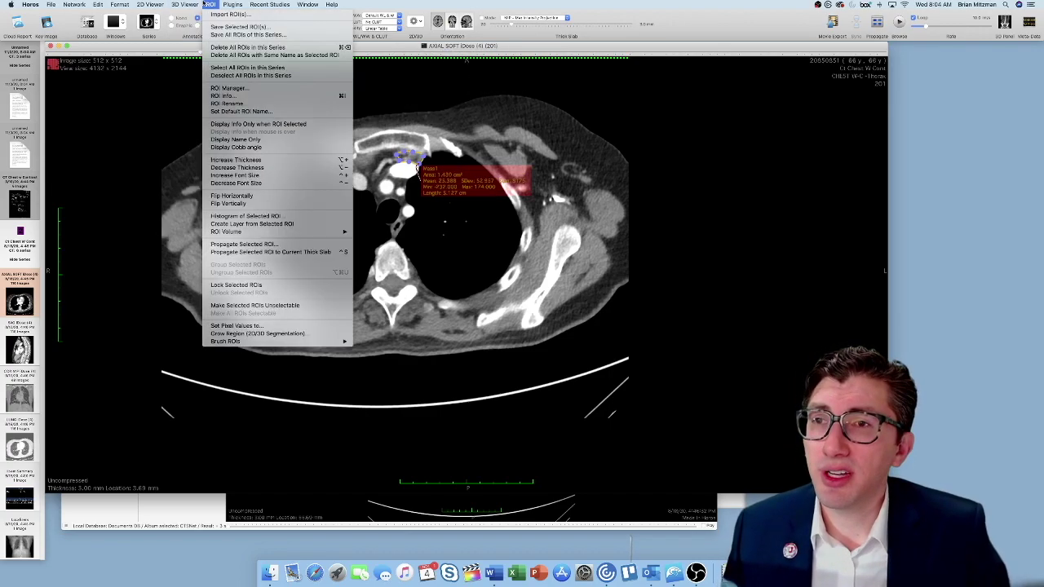
left_click(230, 112)
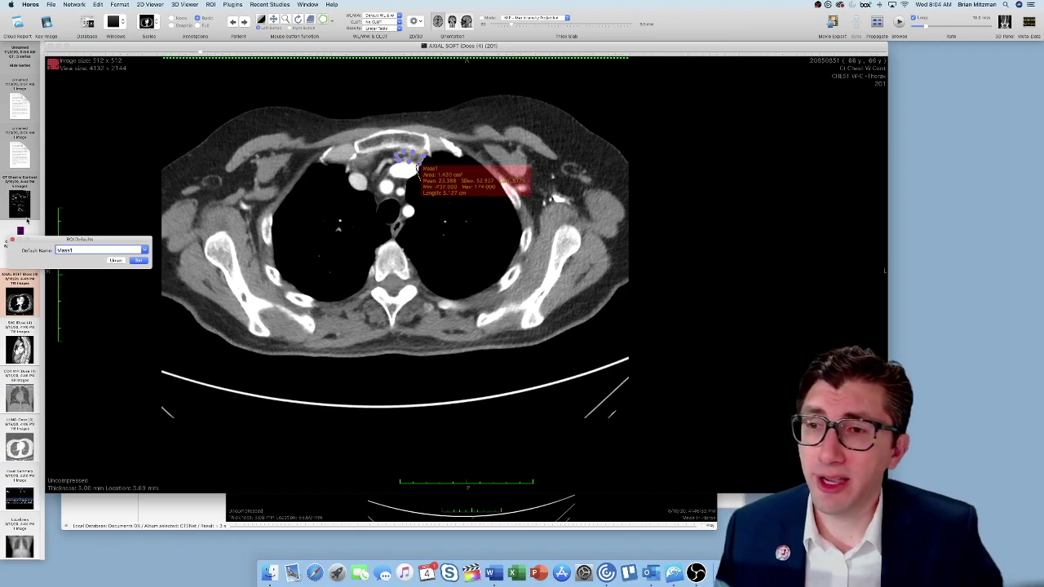
left_click(138, 261)
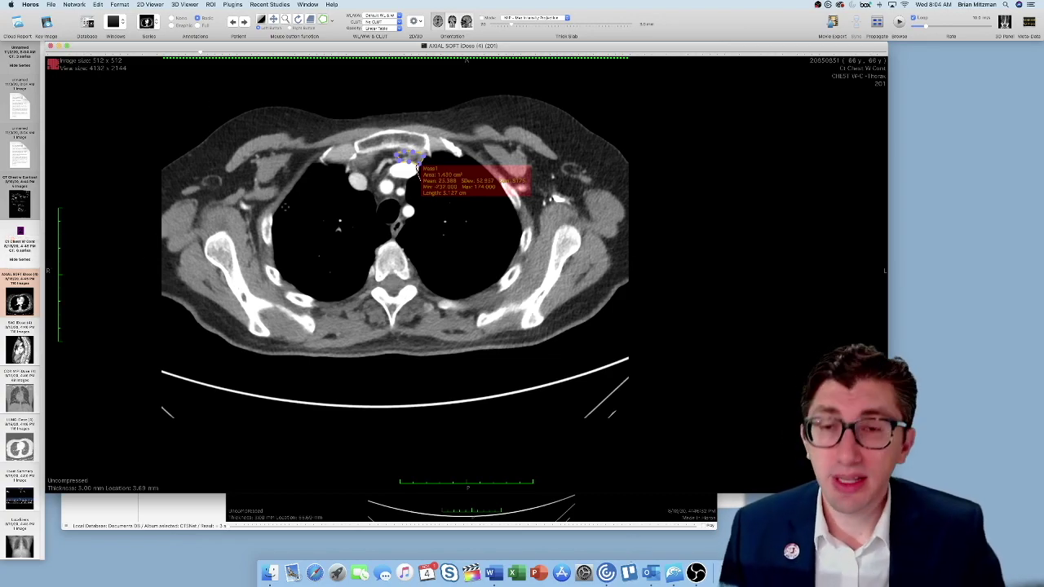
Step: Outline the mass with a Closed Polygon ROI on the slice at location -8.31 mm and adjust its posterior edge
scroll(353, 218, "down", 1)
scroll(353, 219, "down", 3)
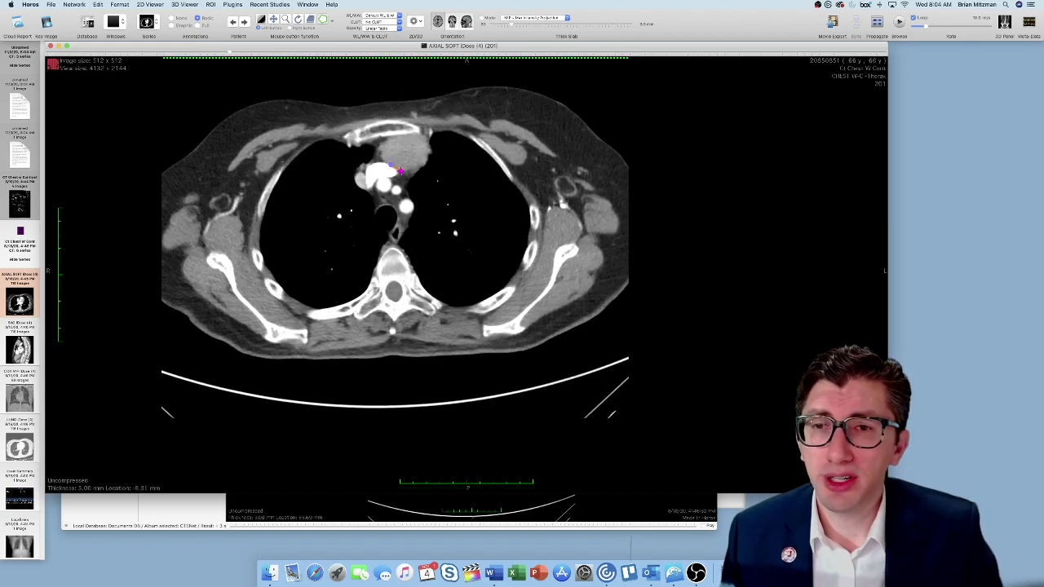
mouse_move(399, 169)
left_mouse_down()
mouse_move(422, 167)
mouse_move(430, 150)
mouse_move(398, 135)
mouse_move(381, 156)
mouse_move(399, 171)
left_mouse_up()
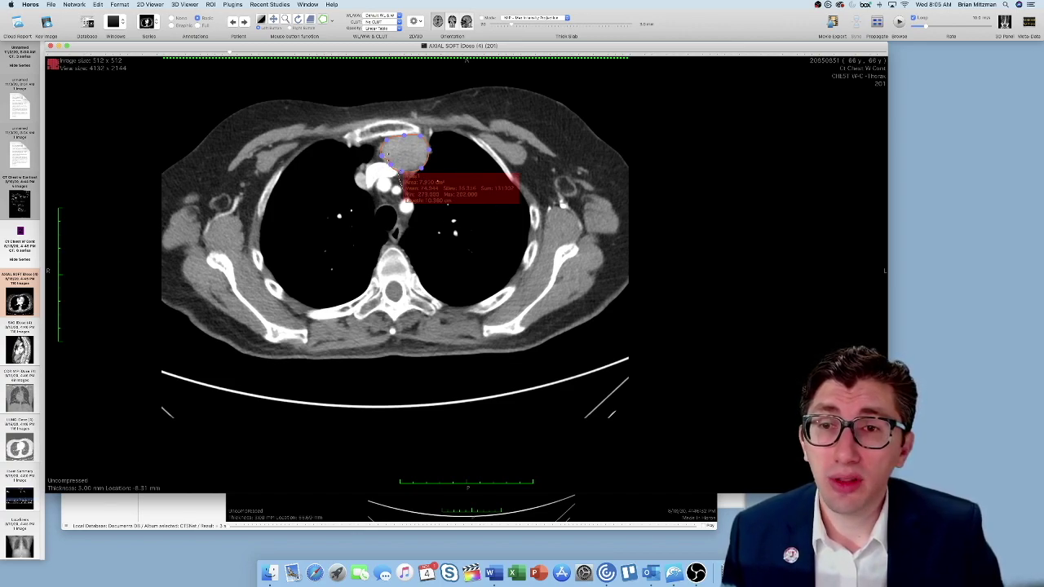
left_click_drag(391, 165, 410, 178)
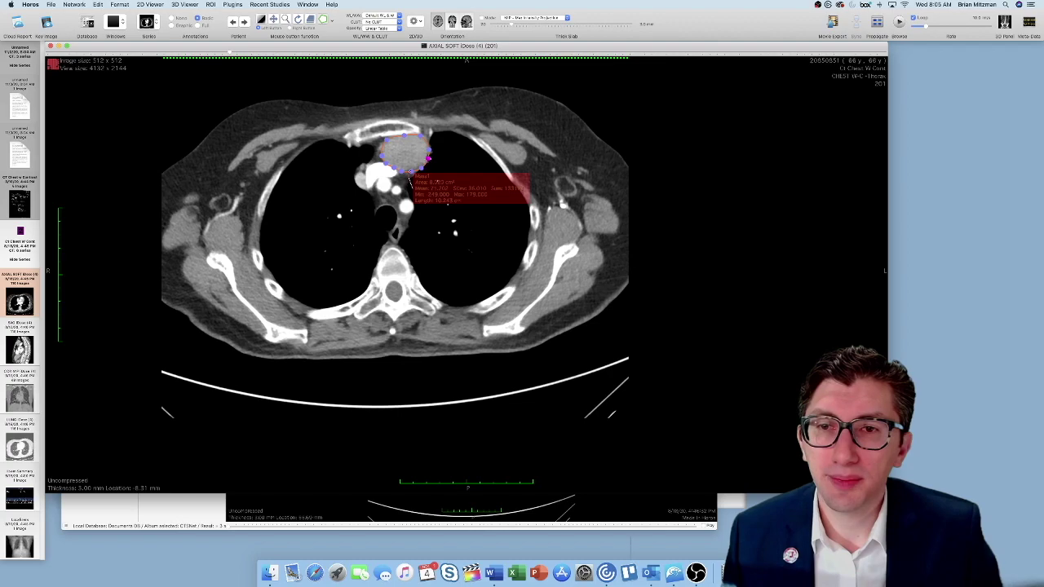
Step: Trace a closed polygon around the mass on the slice at location -20.31 mm
scroll(445, 169, "down", 3)
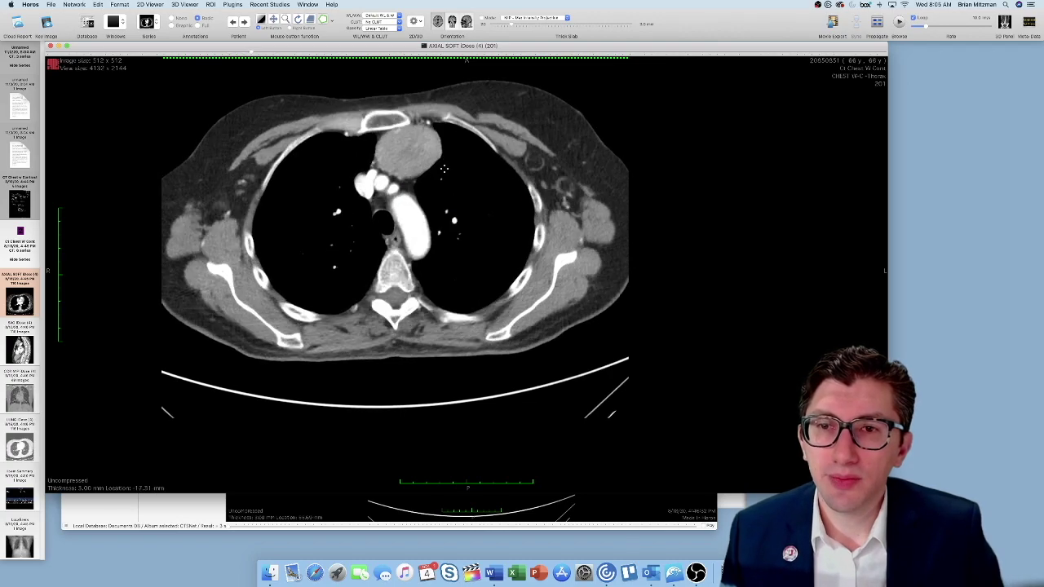
scroll(444, 169, "down", 1)
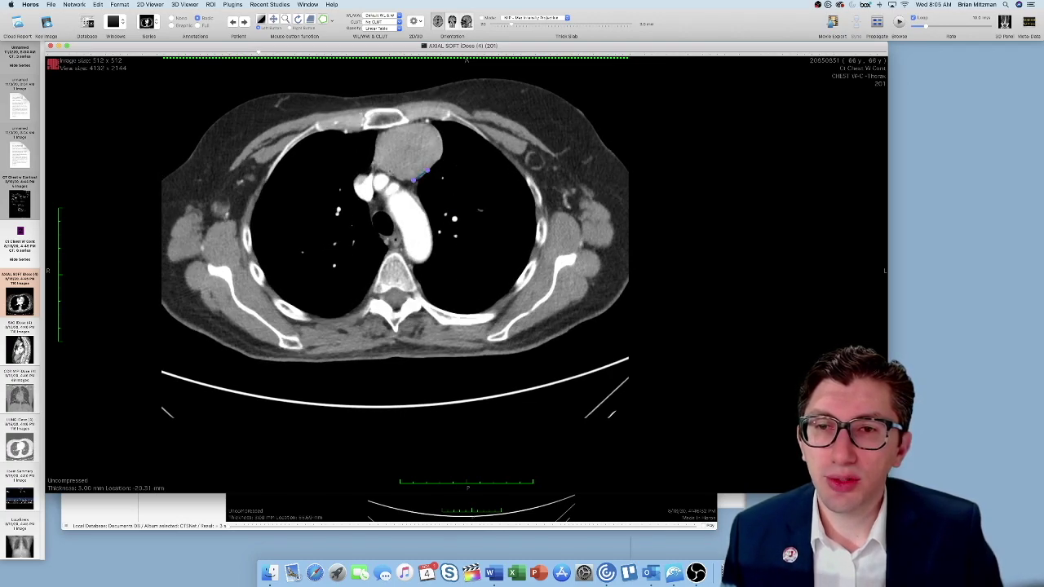
mouse_move(426, 171)
left_mouse_down()
mouse_move(383, 172)
mouse_move(378, 137)
mouse_move(427, 122)
mouse_move(442, 136)
mouse_move(441, 160)
left_mouse_up()
left_click(428, 170)
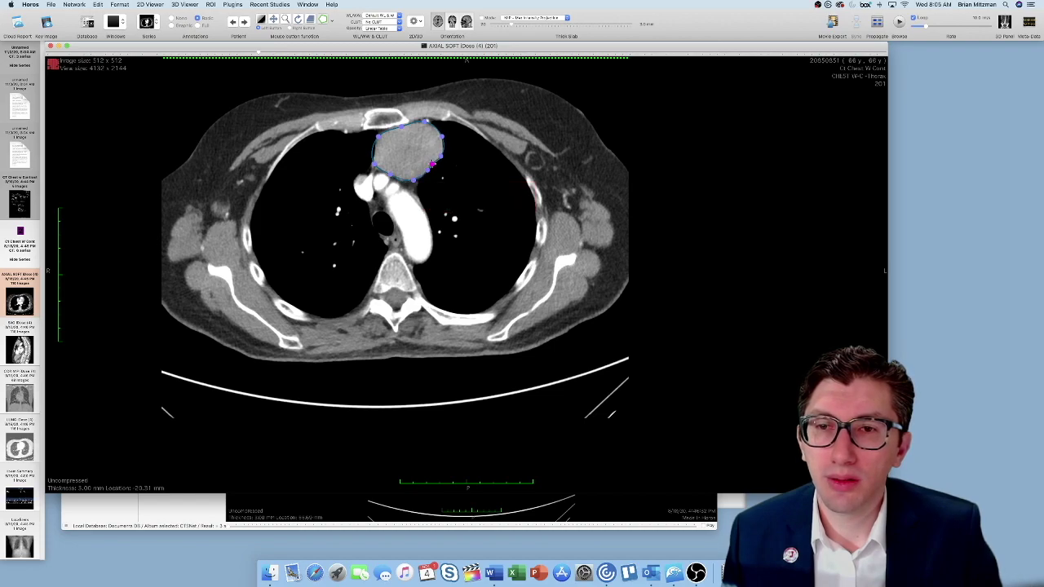
Step: Outline the mass on the slice at location -35.31 mm and fit the polygon's posterior point to its edge
scroll(423, 167, "down", 1)
scroll(423, 167, "down", 4)
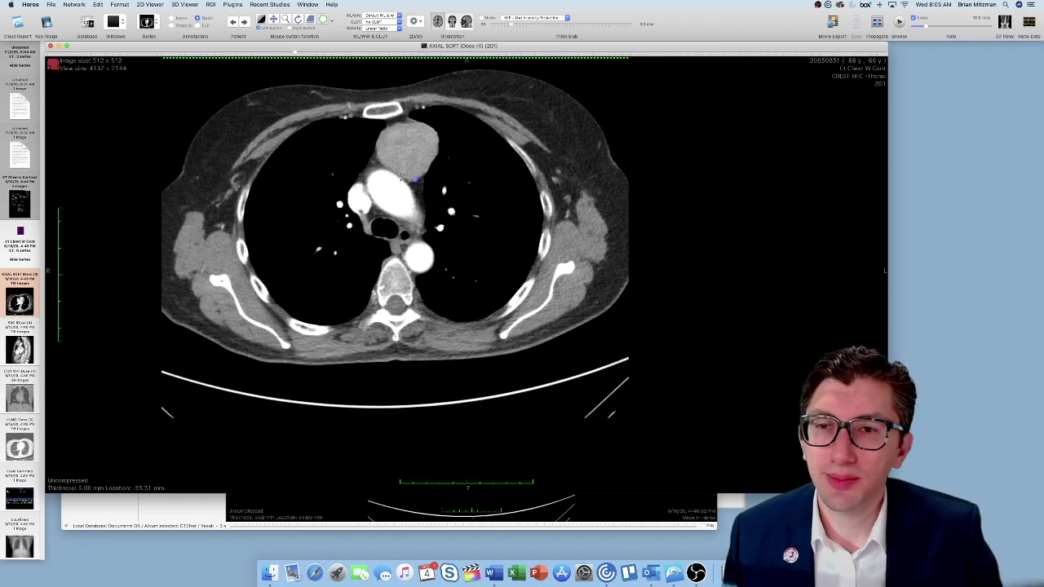
mouse_move(387, 161)
left_mouse_down()
mouse_move(377, 159)
mouse_move(387, 127)
mouse_move(437, 124)
mouse_move(436, 152)
mouse_move(414, 178)
left_mouse_up()
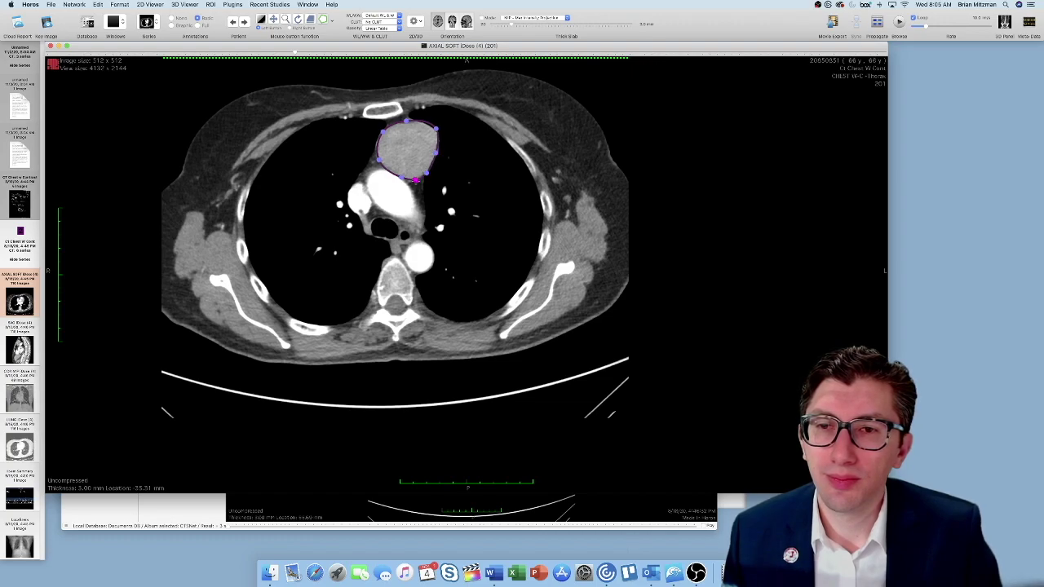
double_click(416, 181)
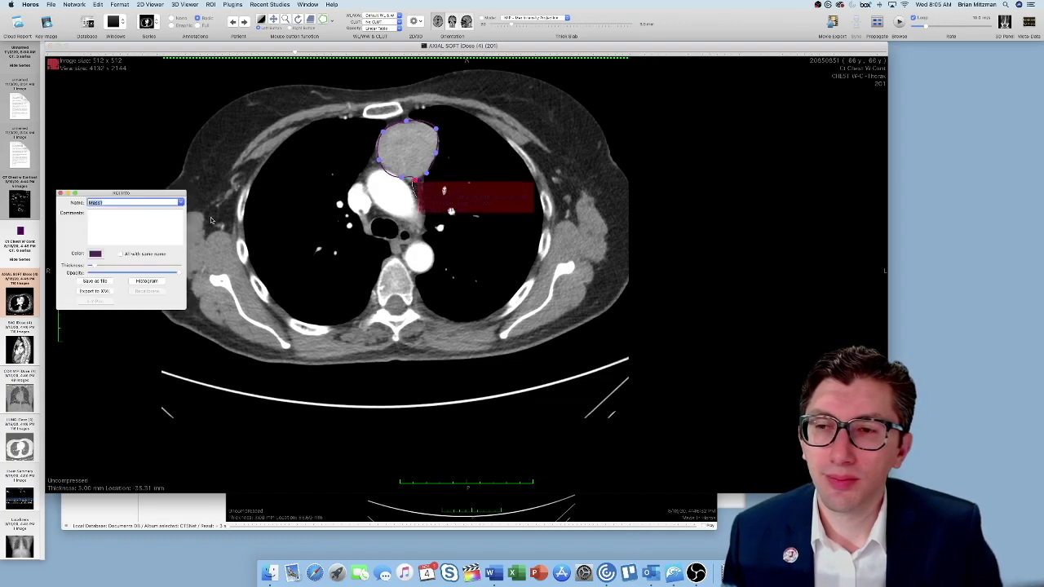
left_click(60, 193)
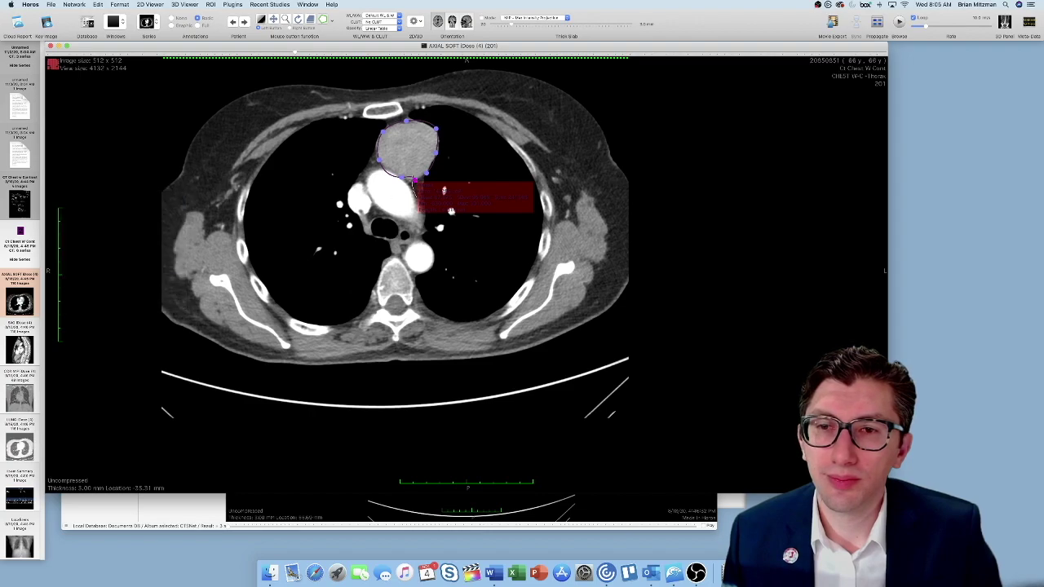
left_click_drag(415, 181, 410, 179)
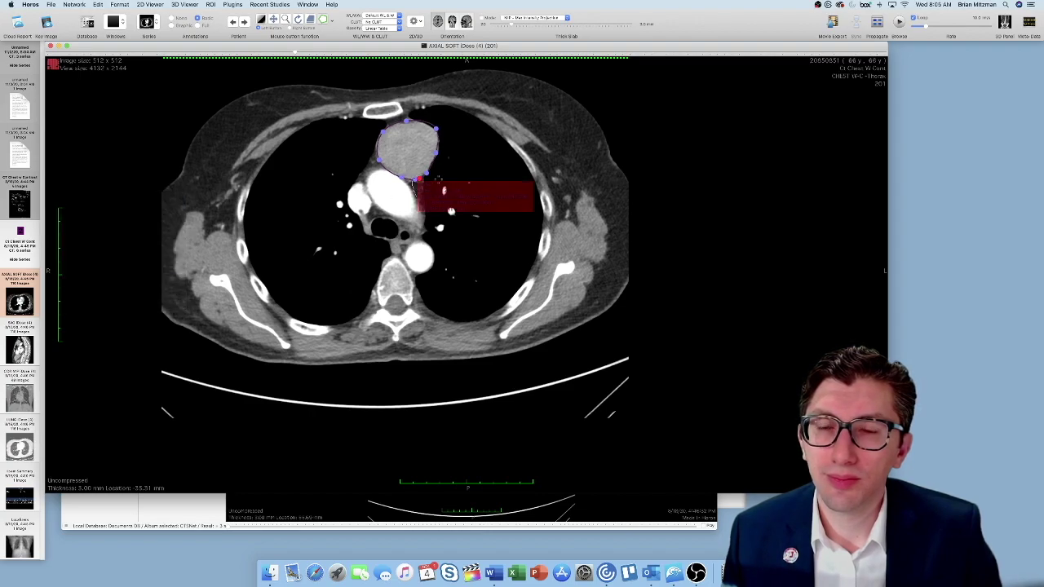
Step: Draw a closed polygon around the shrinking mass on the slice at location -44.31 mm and refine its lateral border
scroll(443, 182, "down", 4)
scroll(432, 175, "up", 1)
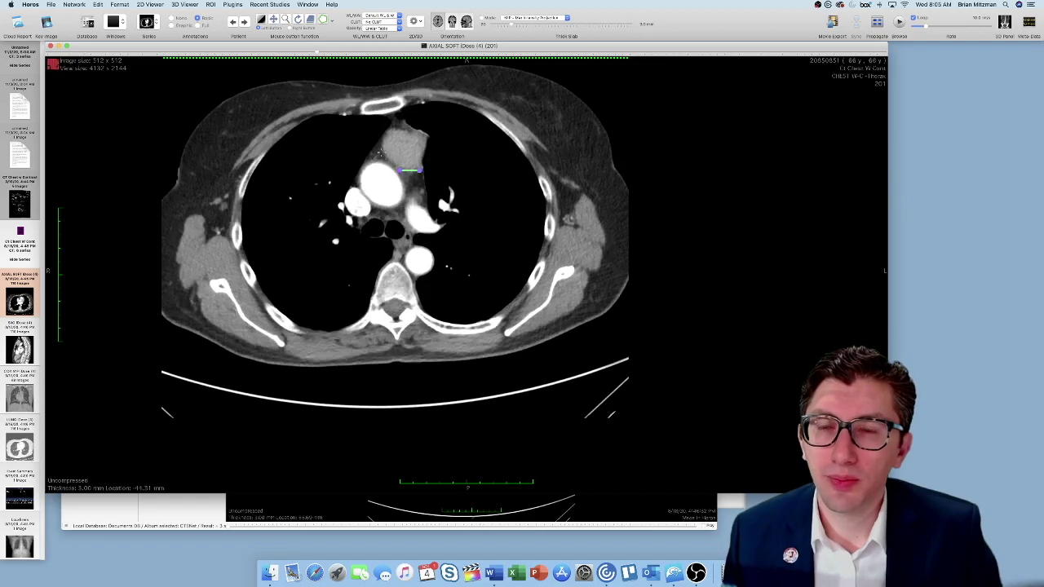
mouse_move(418, 170)
left_mouse_down()
mouse_move(386, 131)
mouse_move(400, 124)
mouse_move(429, 138)
mouse_move(420, 169)
left_mouse_up()
left_click(420, 171)
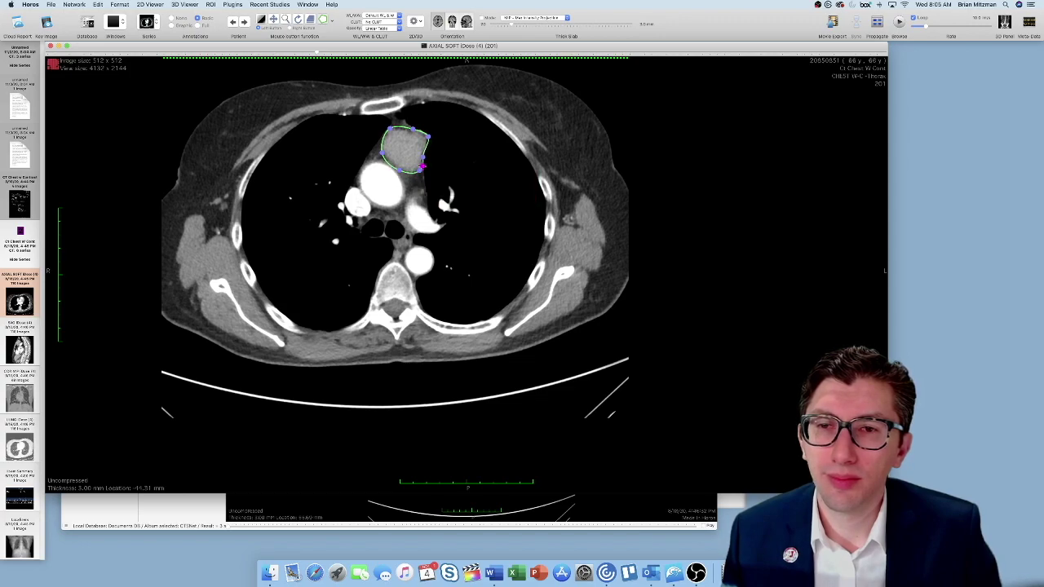
left_click(425, 150)
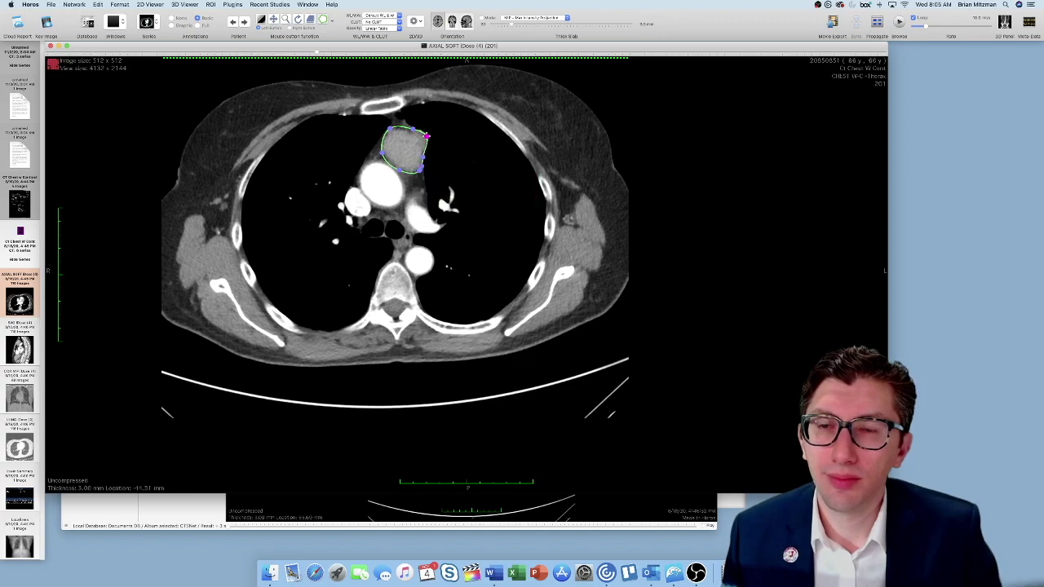
Step: Outline the lowest part of the mass on the slice at location -53.31 mm with a polygon of about 2.0 cm²
scroll(423, 139, "down", 7)
scroll(406, 158, "up", 3)
mouse_move(408, 159)
left_mouse_down()
mouse_move(399, 142)
mouse_move(416, 147)
mouse_move(420, 165)
mouse_move(408, 160)
left_mouse_up()
left_click(408, 161)
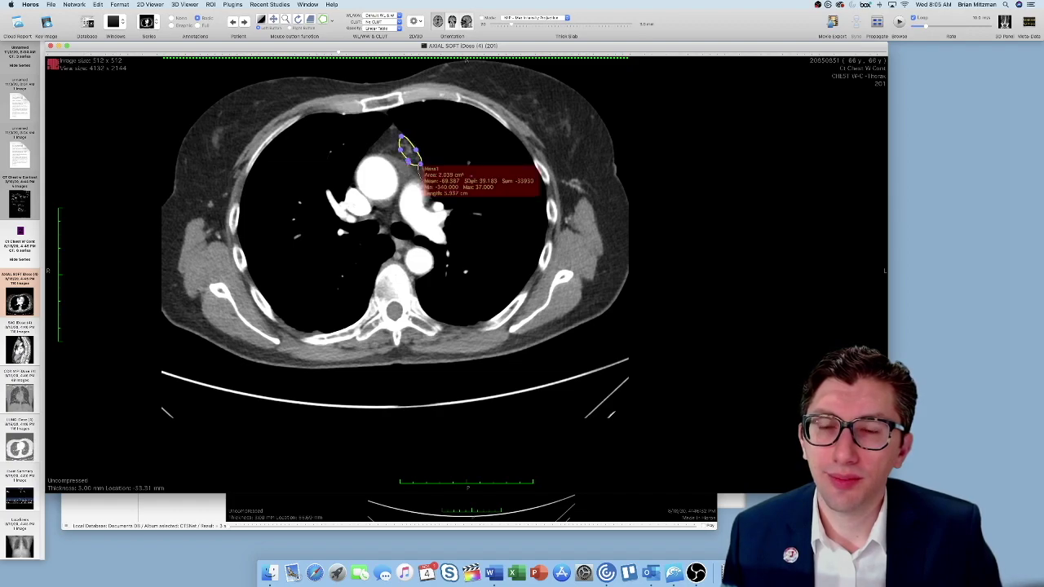
Step: Generate the missing Mass1 ROIs on the slices between the hand-drawn outlines
scroll(420, 168, "up", 10)
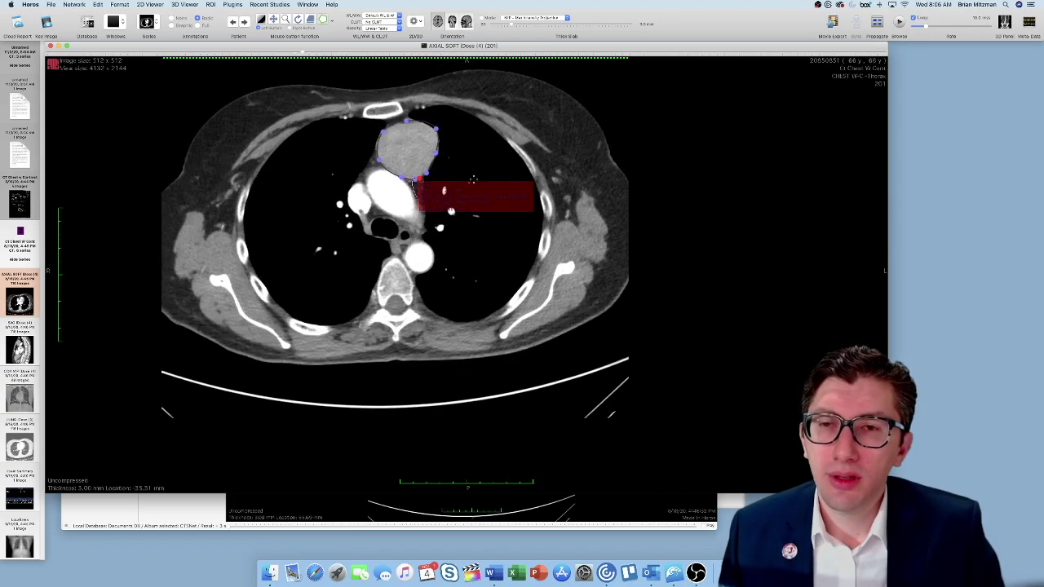
scroll(473, 179, "down", 5)
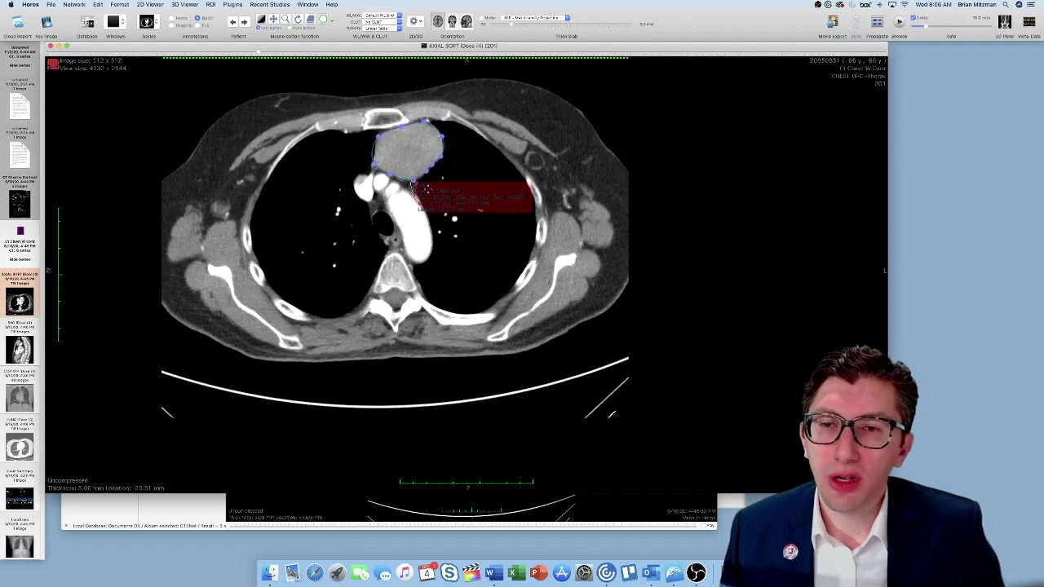
left_click(211, 4)
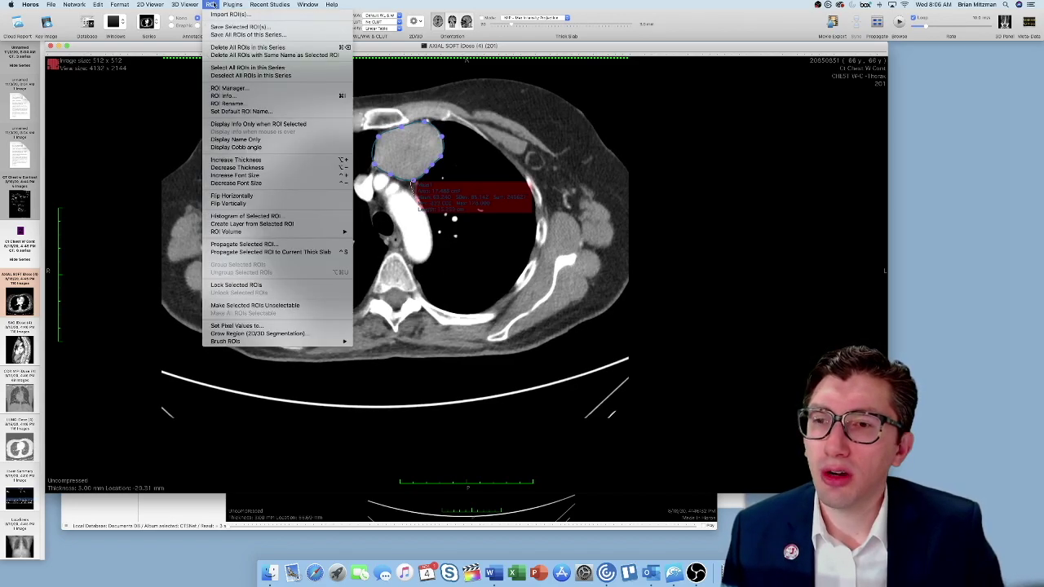
mouse_move(239, 233)
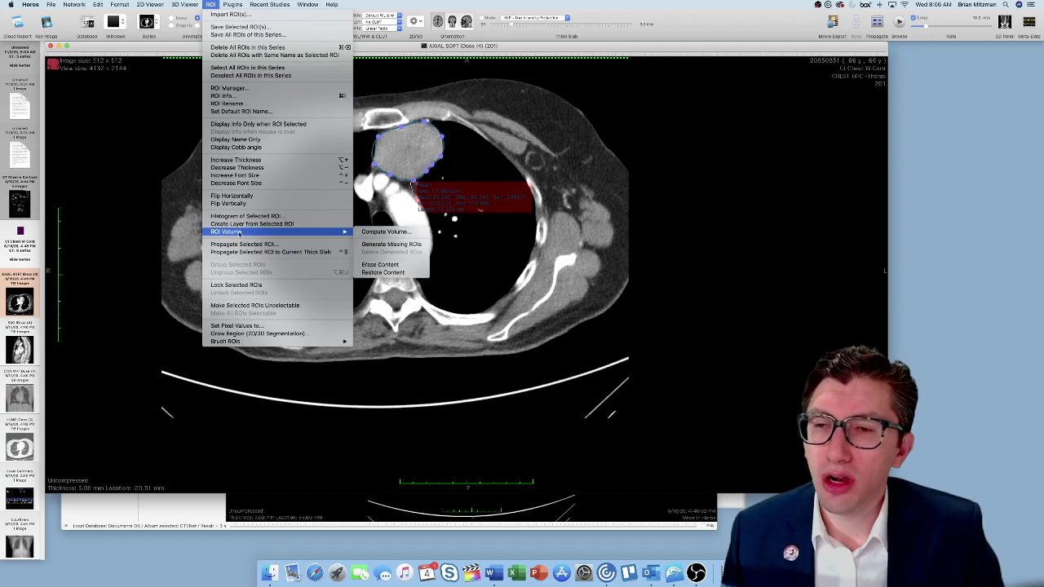
left_click(399, 245)
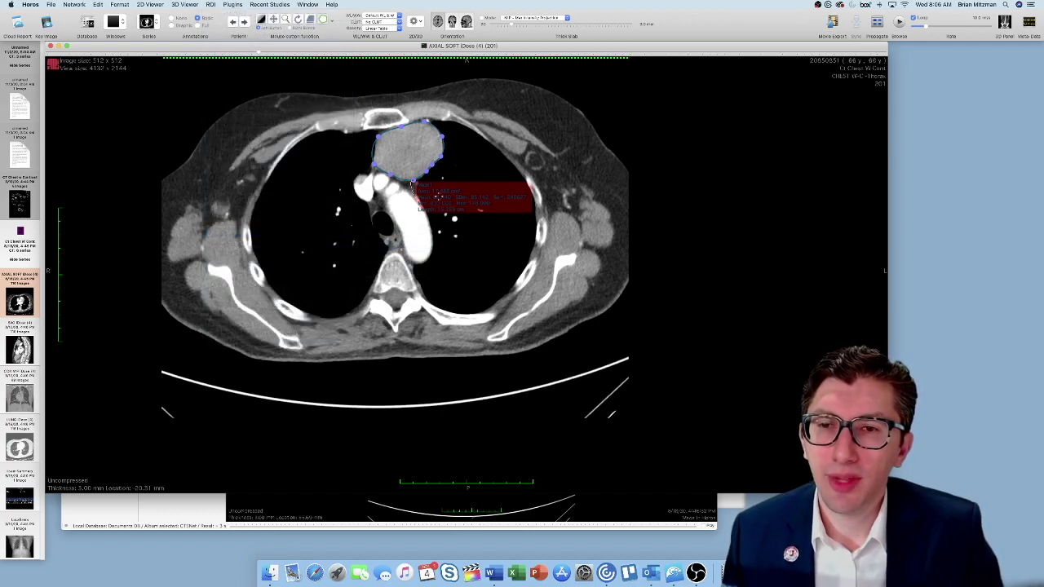
Step: Review the interpolated outlines and adjust the one on the slice at location -29.31 mm to follow the mass border
scroll(414, 180, "up", 8)
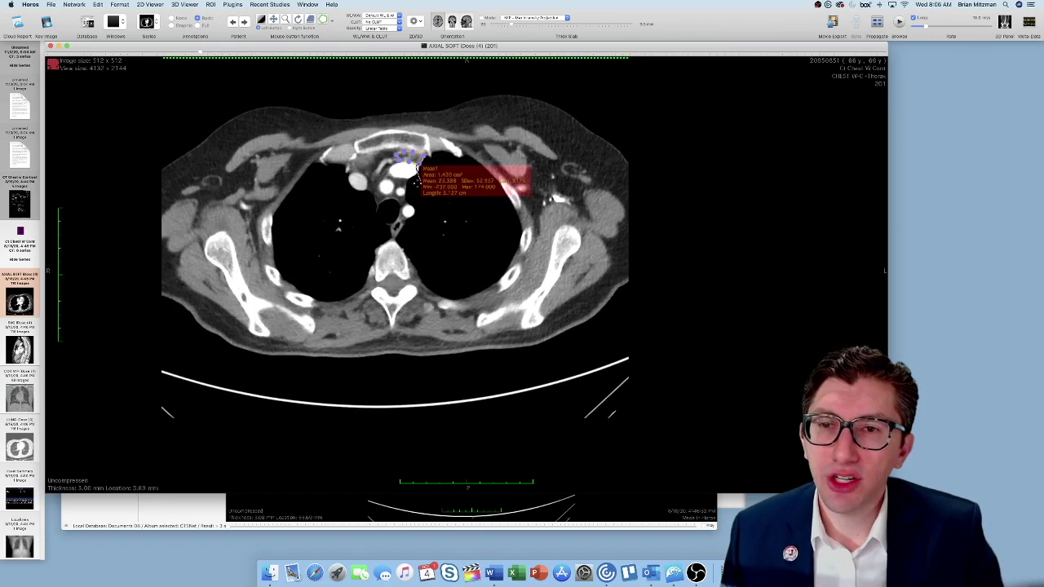
scroll(416, 172, "down", 8)
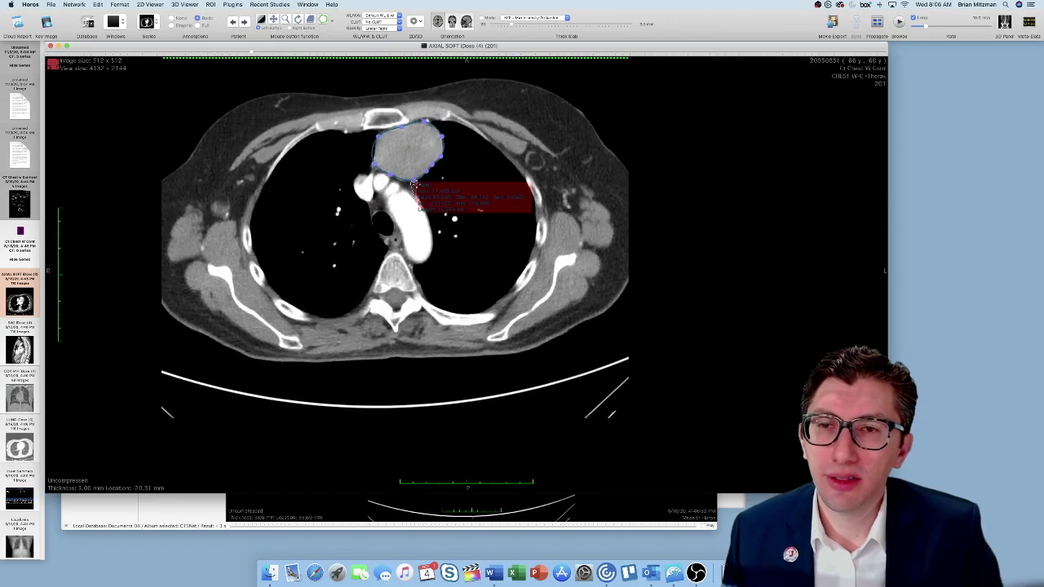
scroll(414, 186, "down", 13)
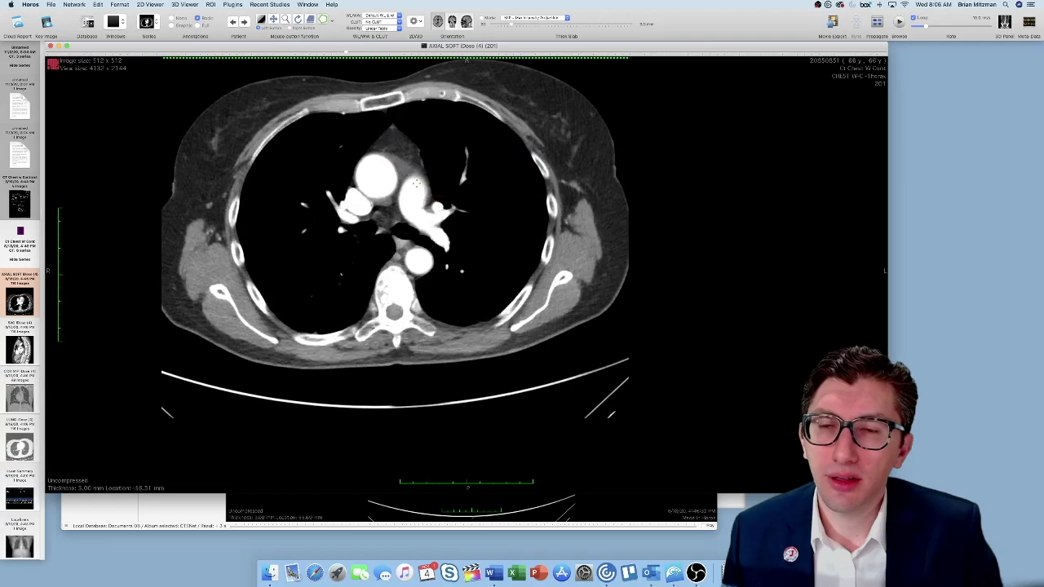
scroll(416, 184, "up", 10)
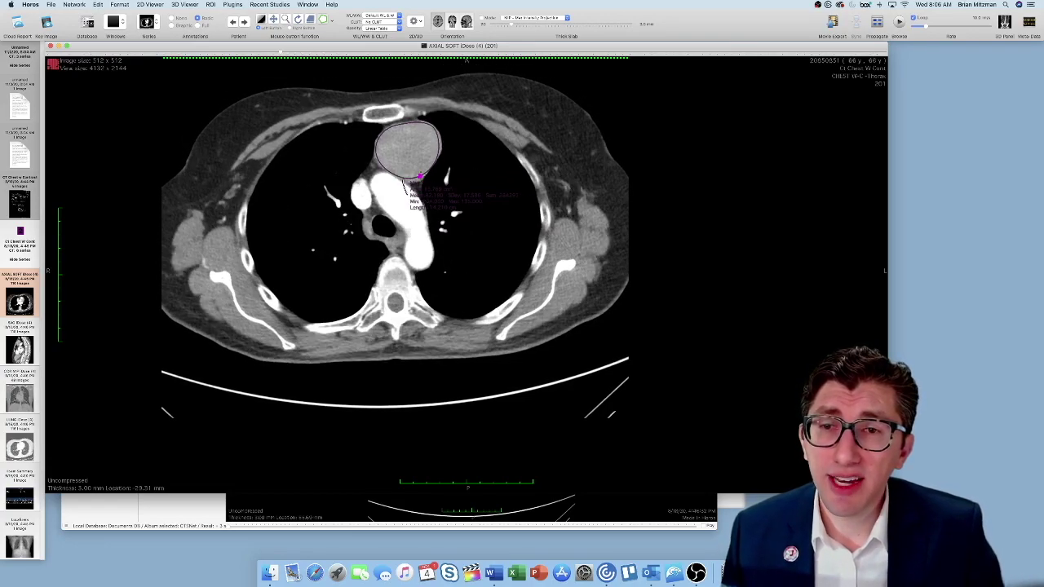
left_click(422, 178)
left_click(422, 177)
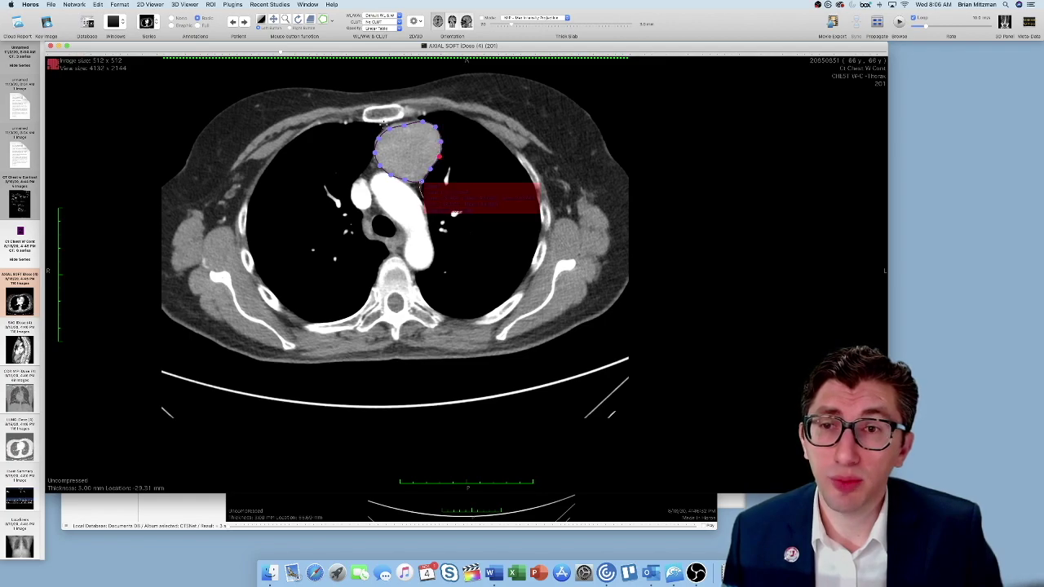
left_click_drag(403, 126, 441, 142)
Step: Fit the interpolated outline at location -32.31 mm to the posterior edge of the mass and check the outlines on the other slices
scroll(414, 130, "down", 1)
left_click_drag(414, 178, 416, 179)
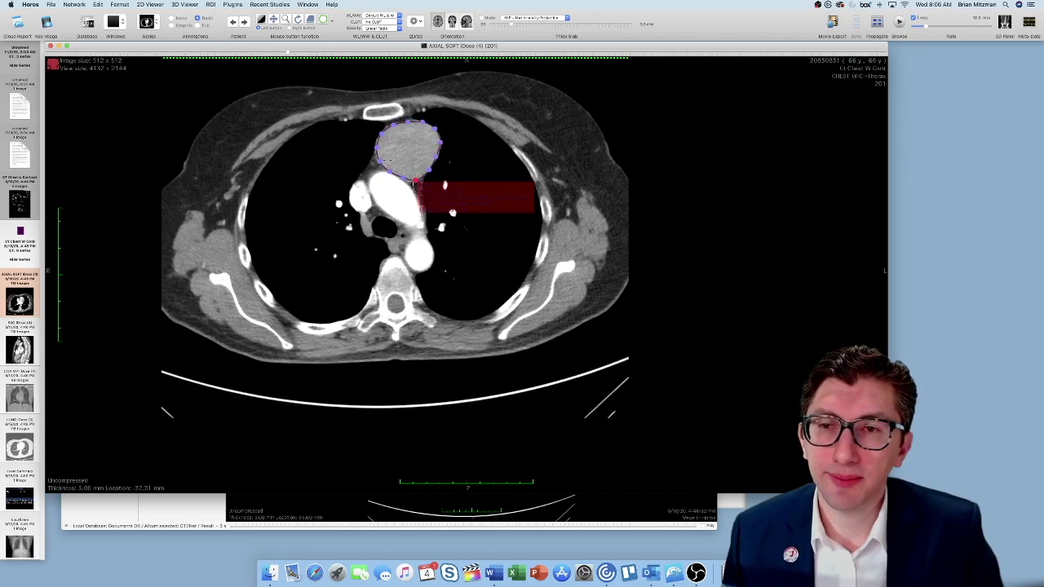
scroll(416, 178, "down", 9)
scroll(417, 171, "up", 12)
scroll(414, 181, "up", 4)
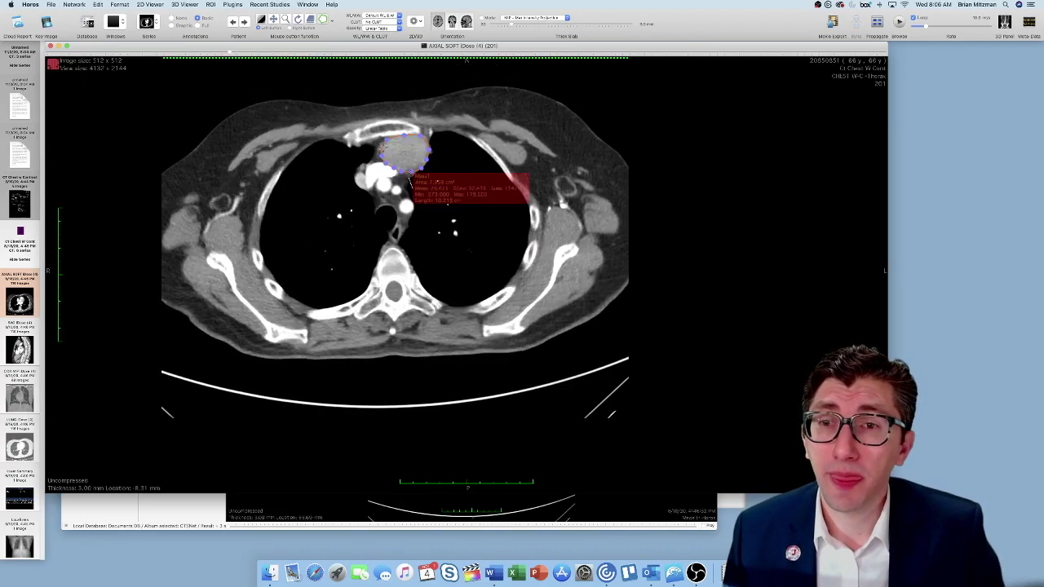
scroll(400, 178, "down", 12)
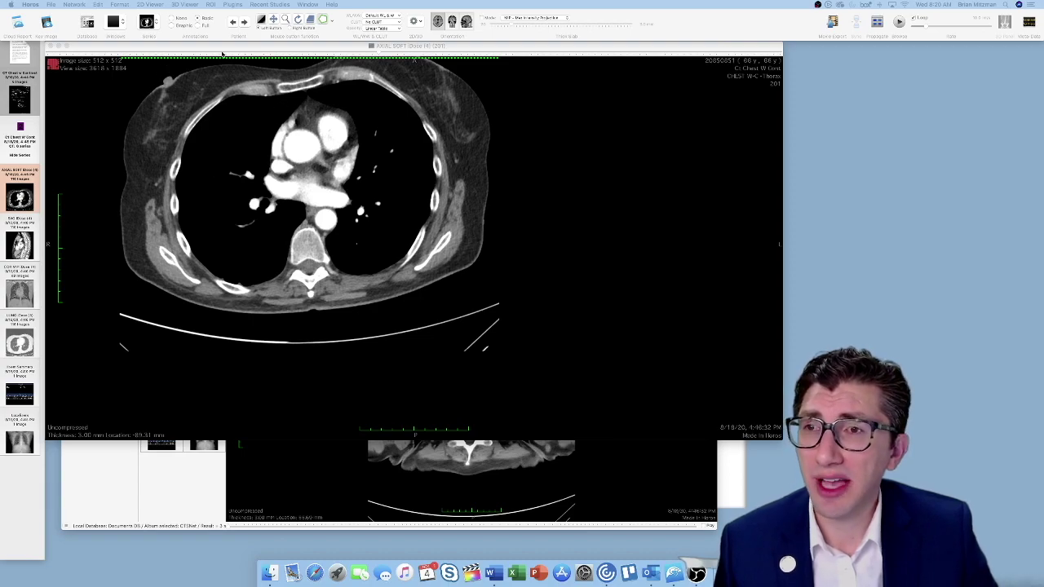
Step: Set up a Grow Region segmentation over the entire series in 3D with the Threshold (interval) algorithm, a new interval and the ROI name Heart
left_click(209, 4)
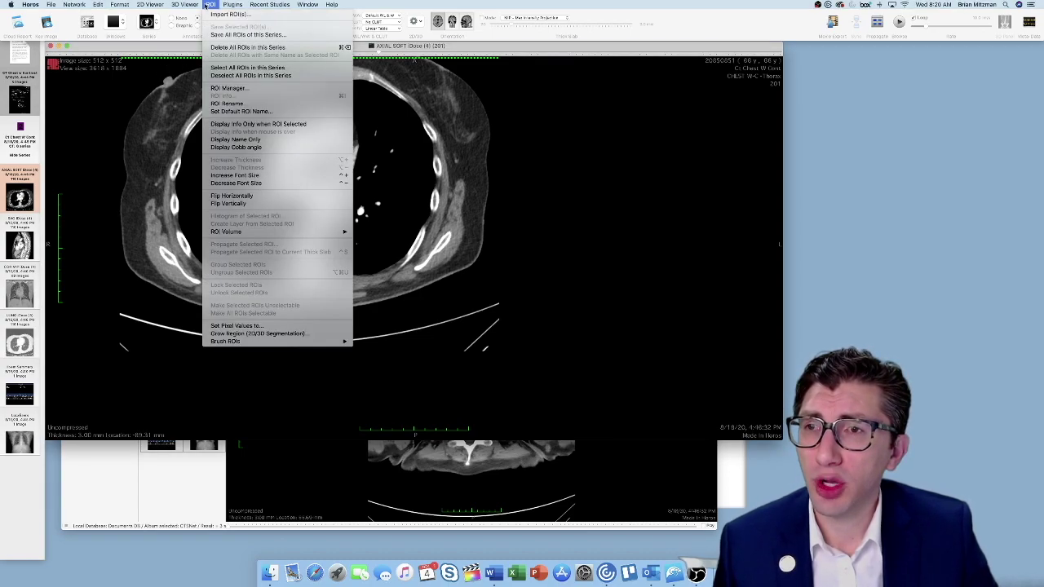
left_click(245, 333)
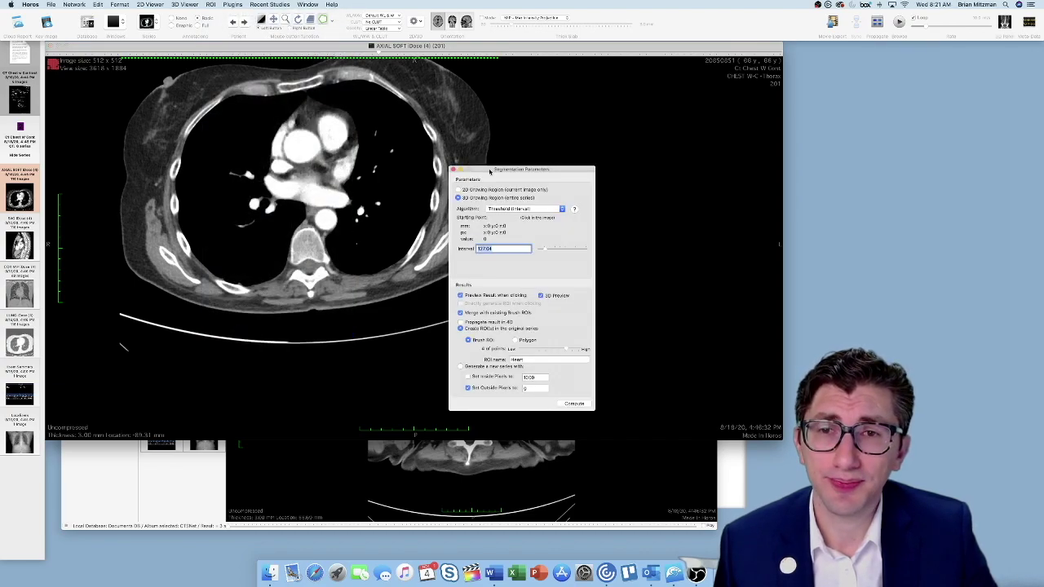
left_click_drag(491, 168, 571, 137)
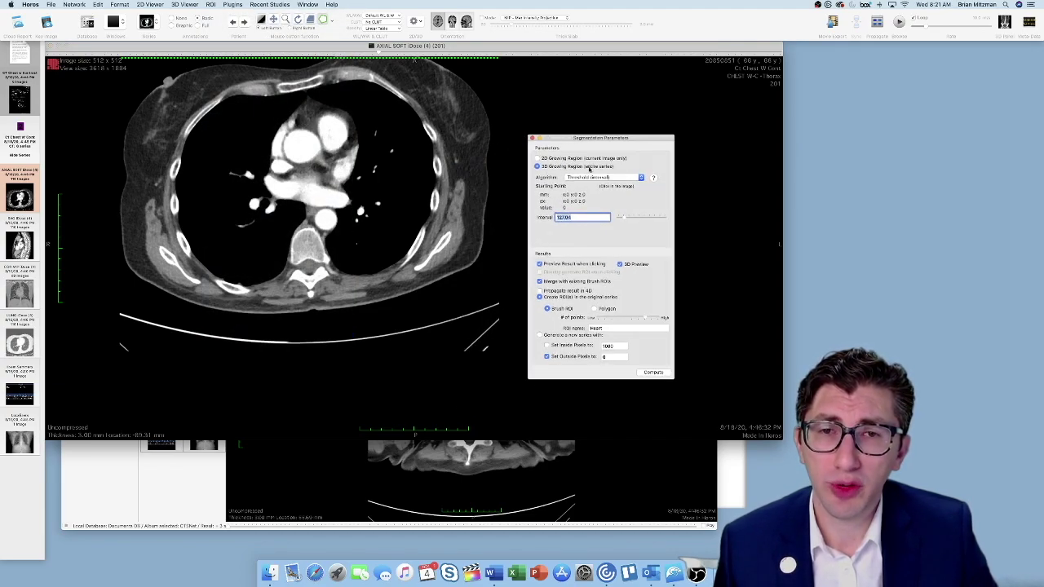
left_click(572, 177)
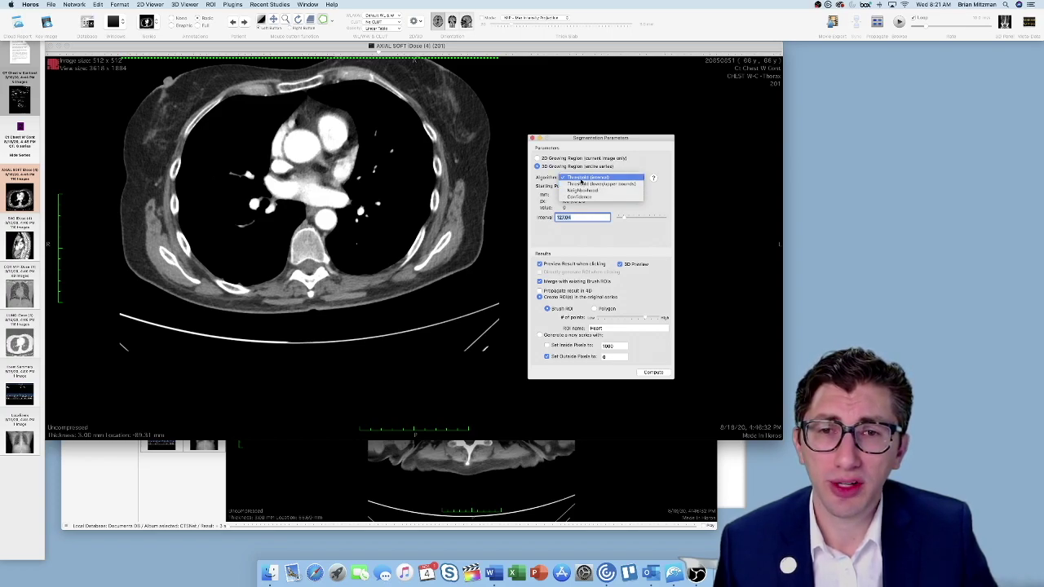
left_click(586, 178)
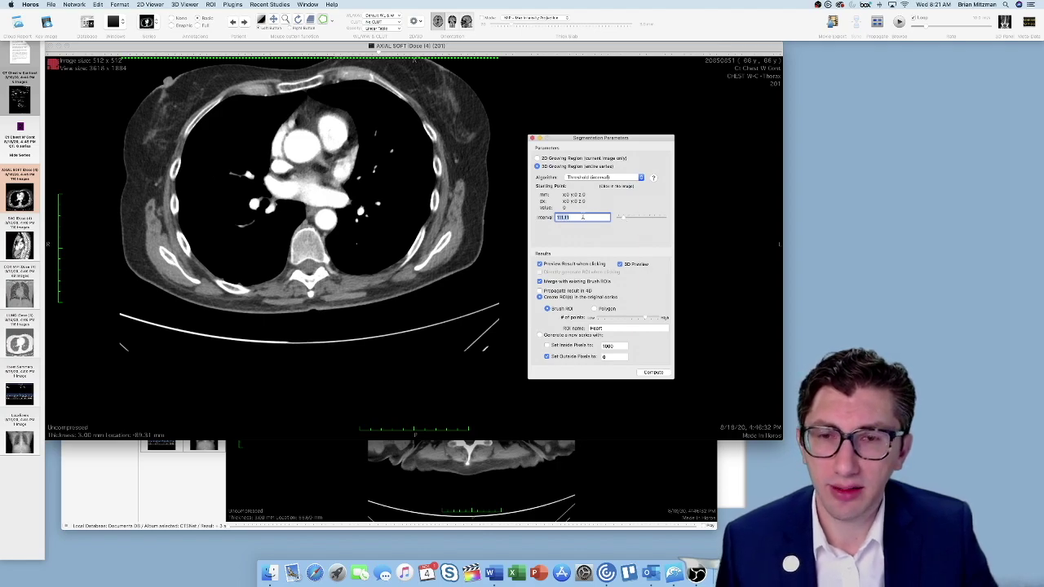
type("150")
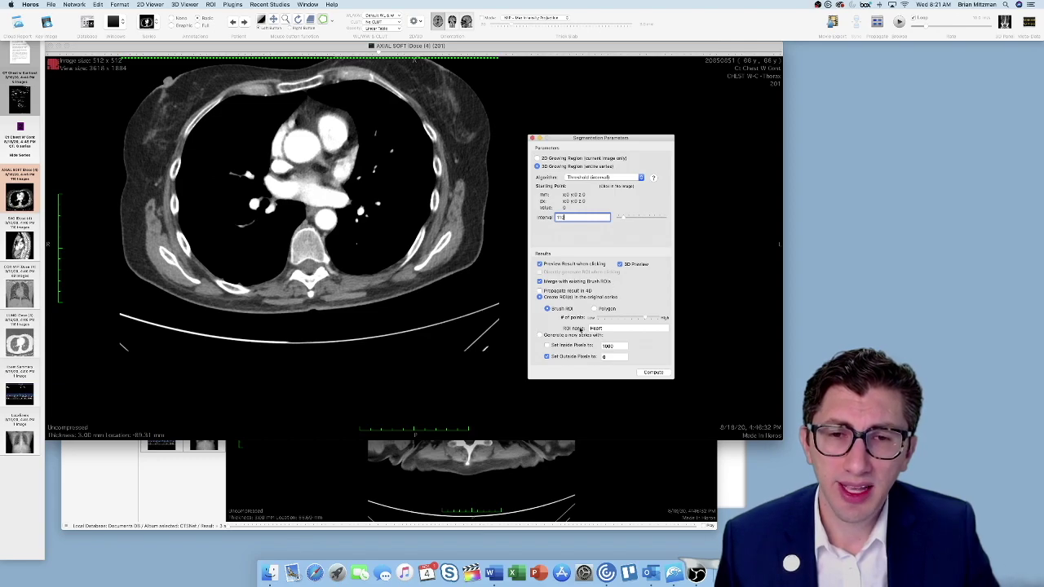
left_click(605, 329)
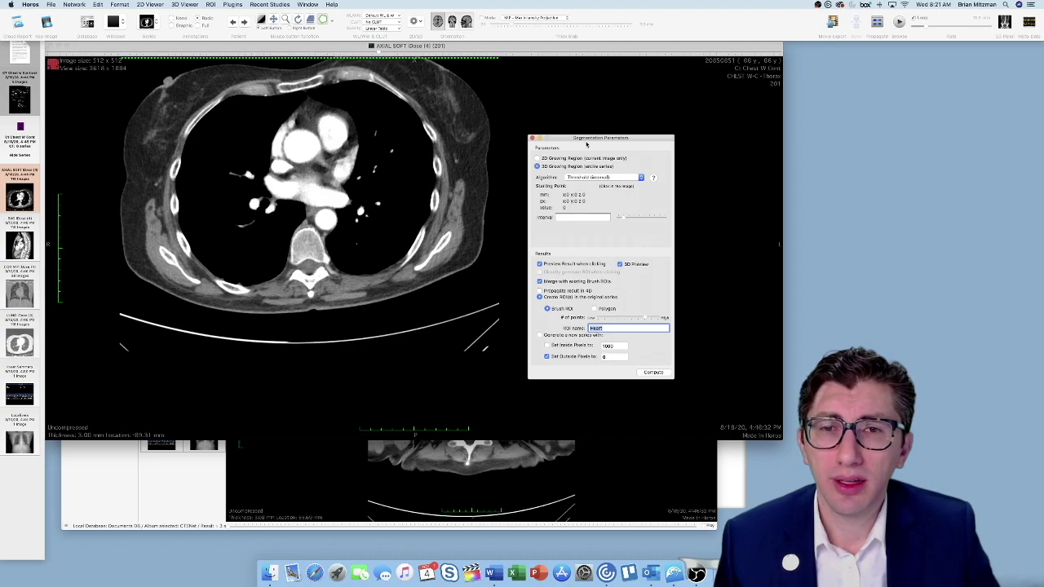
left_click_drag(577, 139, 548, 137)
Step: Compute the Heart ROIs from a starting point in the ascending aorta on the slice at location -89.31 mm, checking the preview across slices
left_click(302, 149)
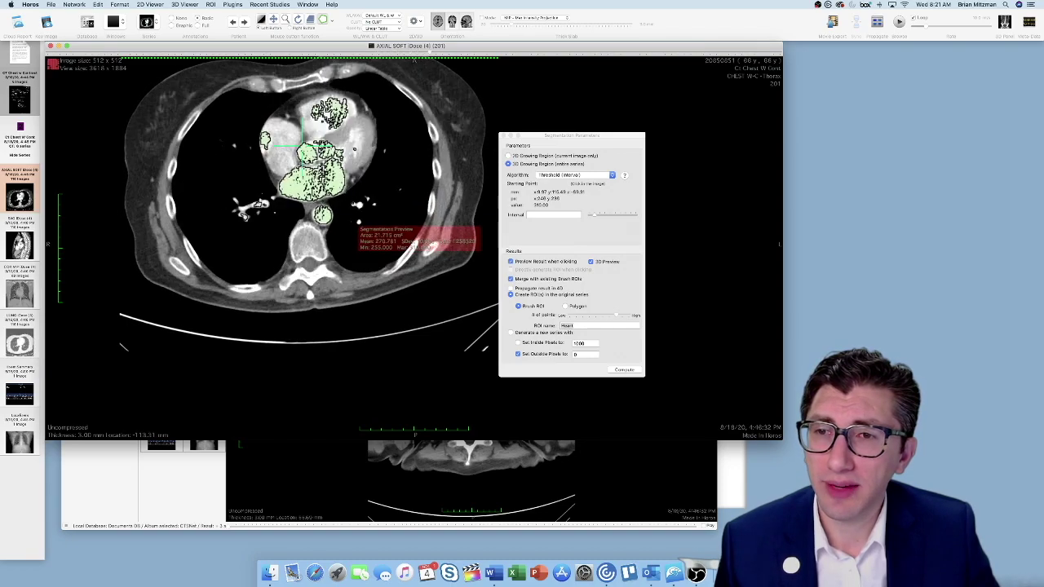
scroll(302, 204, "down", 12)
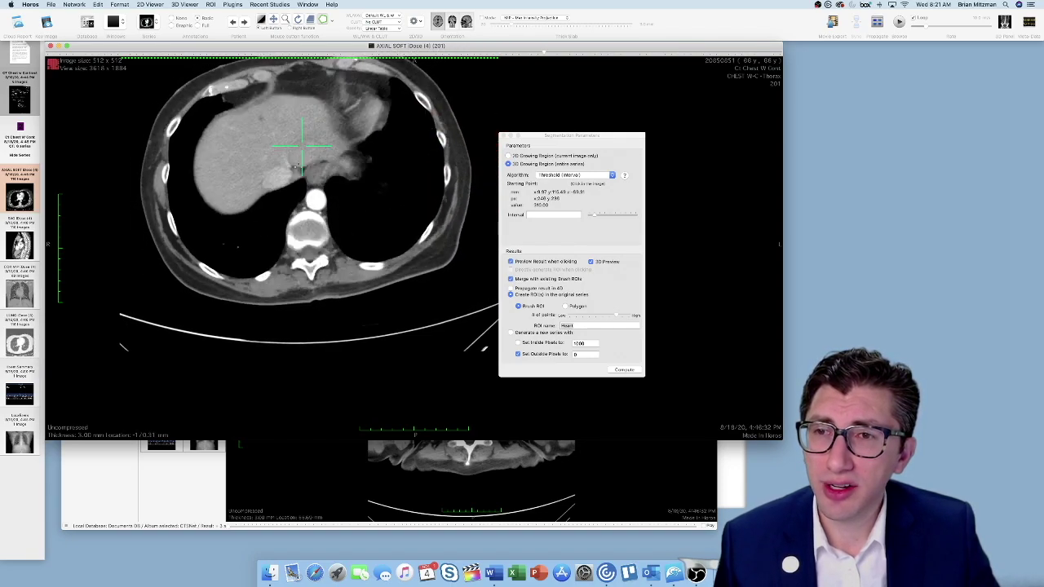
scroll(302, 204, "up", 20)
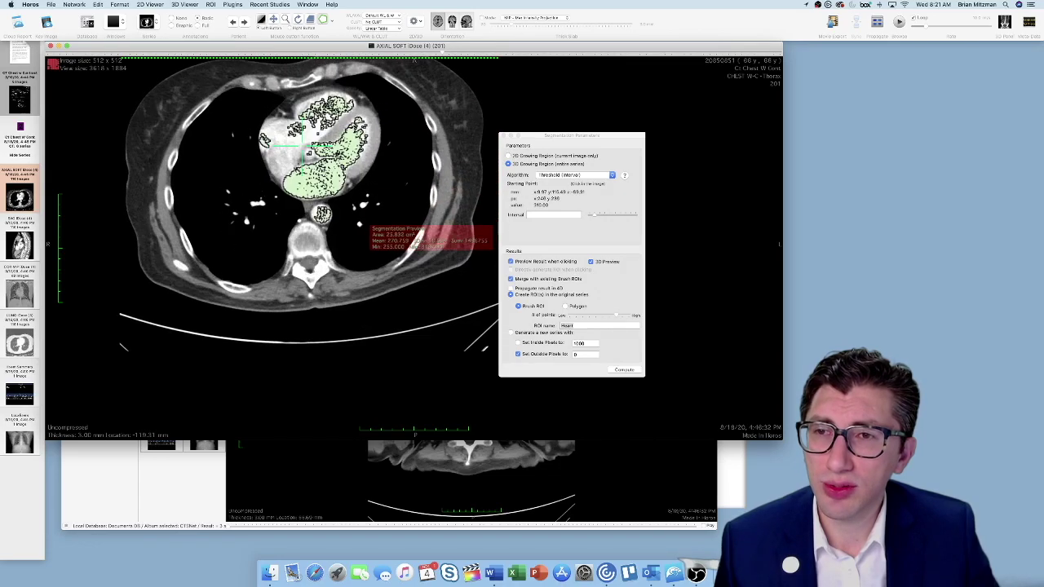
scroll(302, 203, "up", 20)
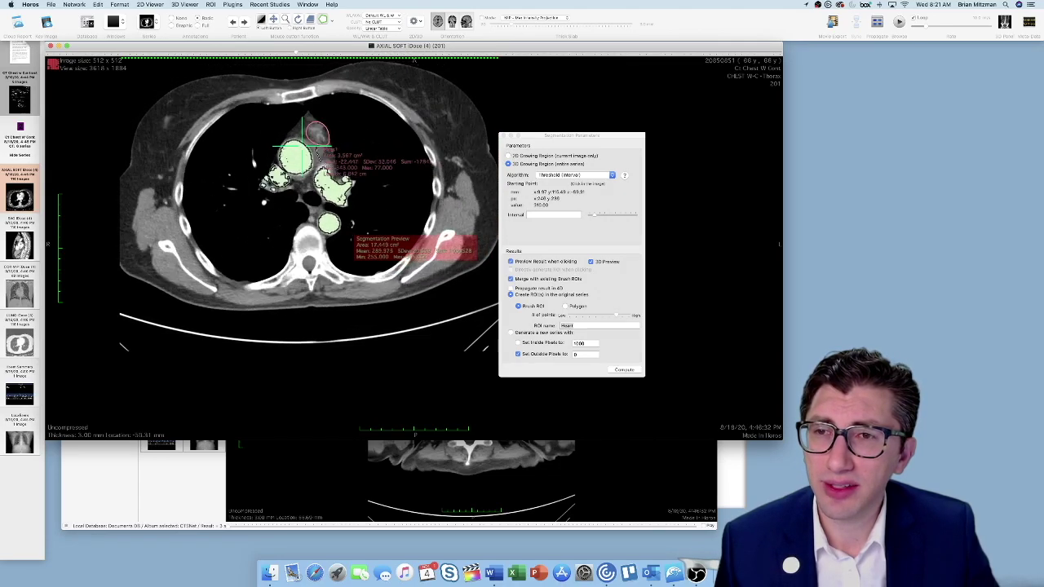
scroll(319, 167, "up", 15)
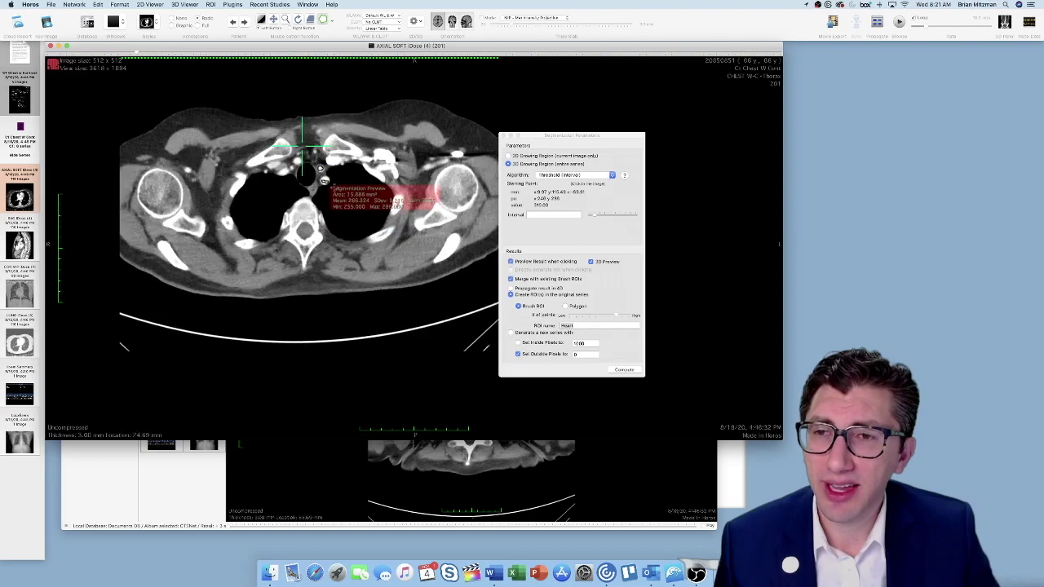
scroll(322, 180, "down", 12)
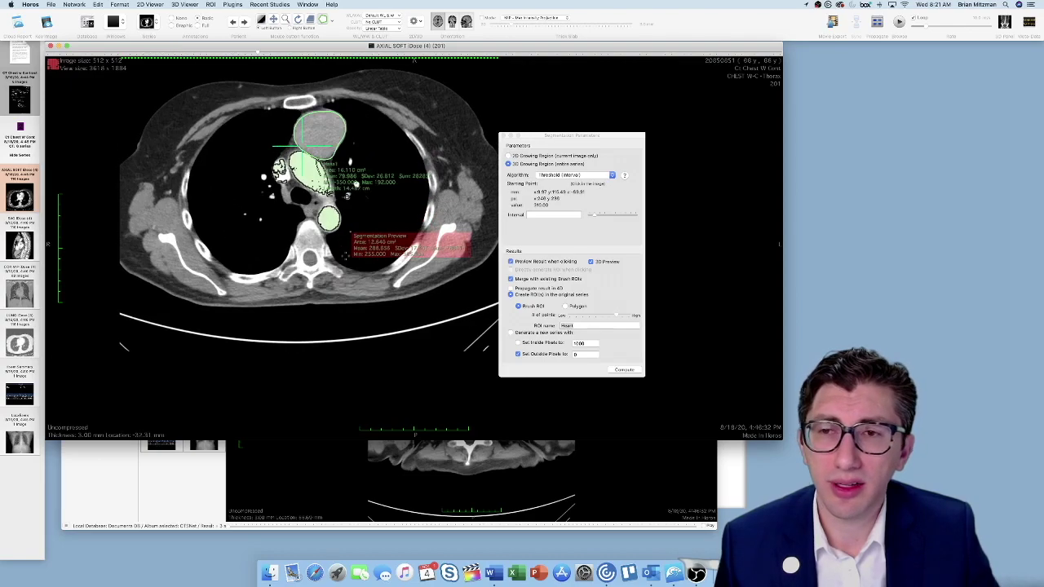
scroll(346, 255, "down", 12)
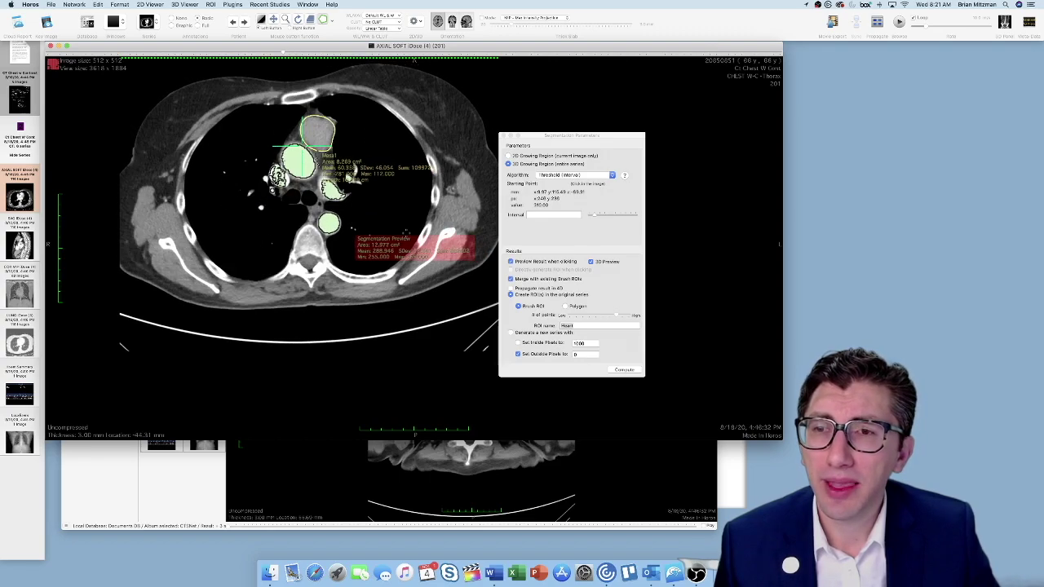
left_click(623, 370)
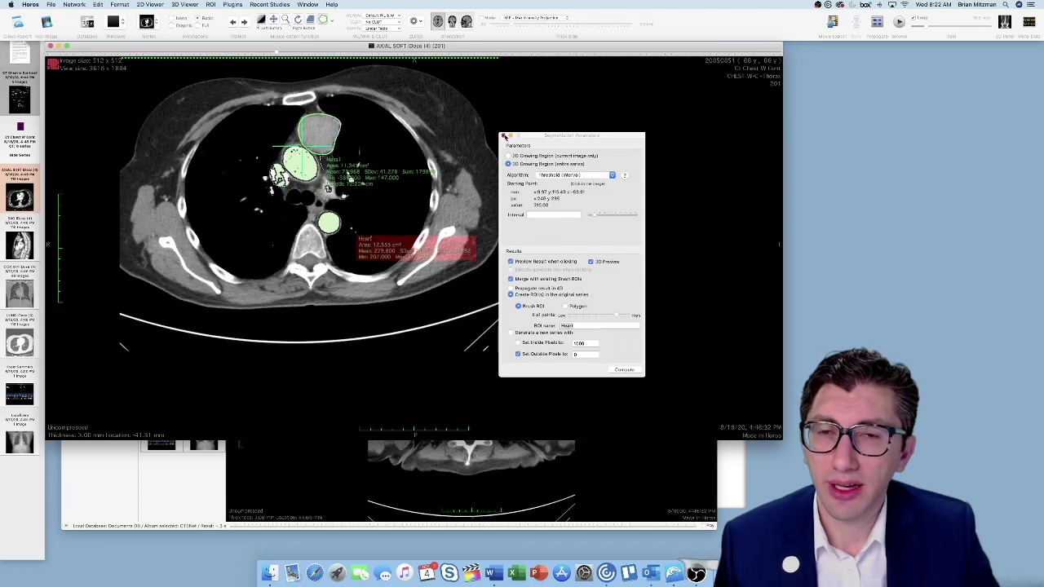
left_click(503, 136)
Step: Check the computed Heart ROIs and dilate all ROIs of that name with a structuring element radius of 10
scroll(357, 192, "up", 14)
scroll(309, 196, "down", 9)
scroll(309, 196, "down", 20)
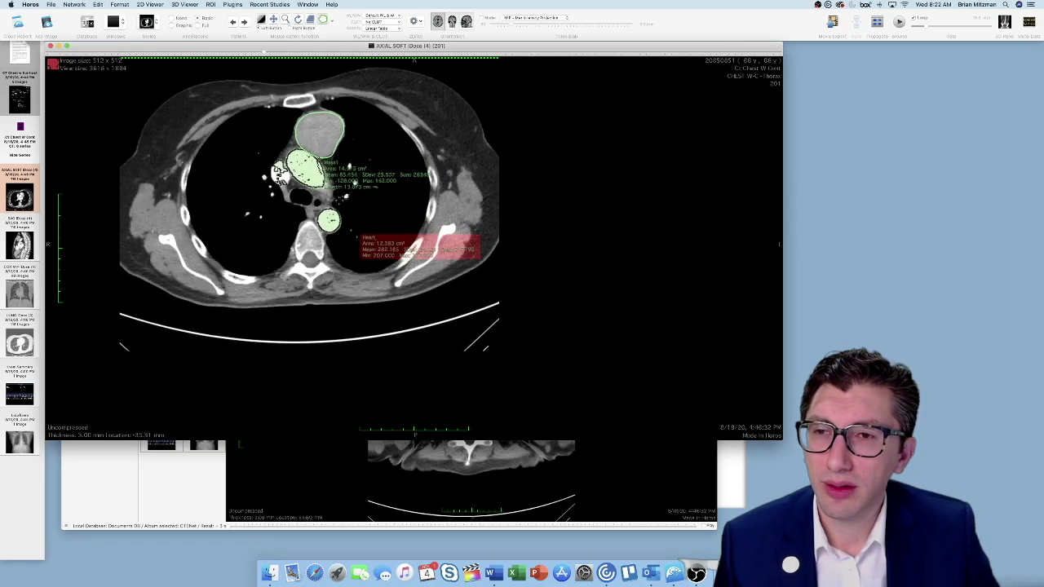
scroll(308, 167, "down", 12)
scroll(309, 168, "up", 7)
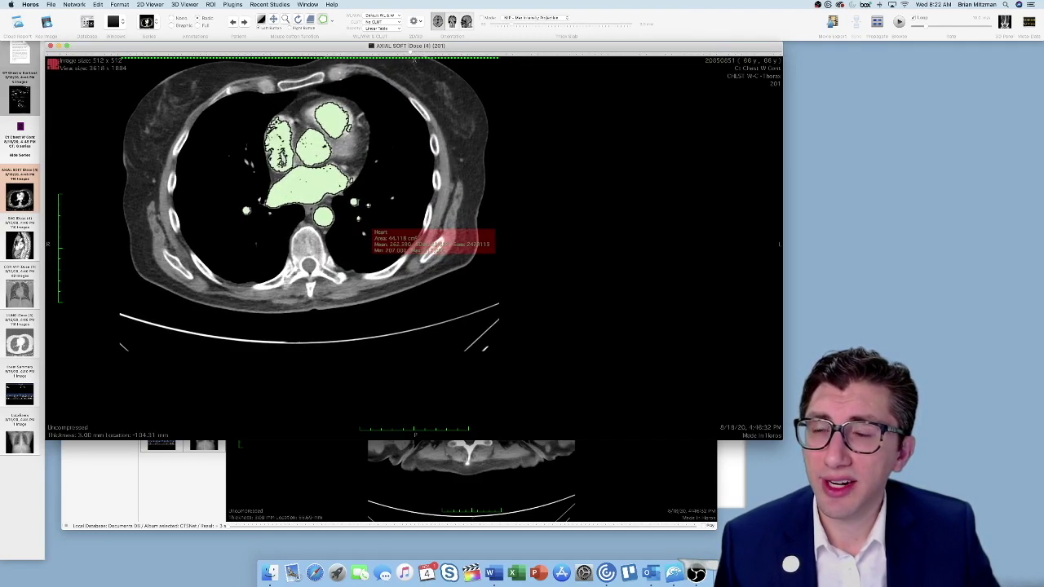
left_click(211, 5)
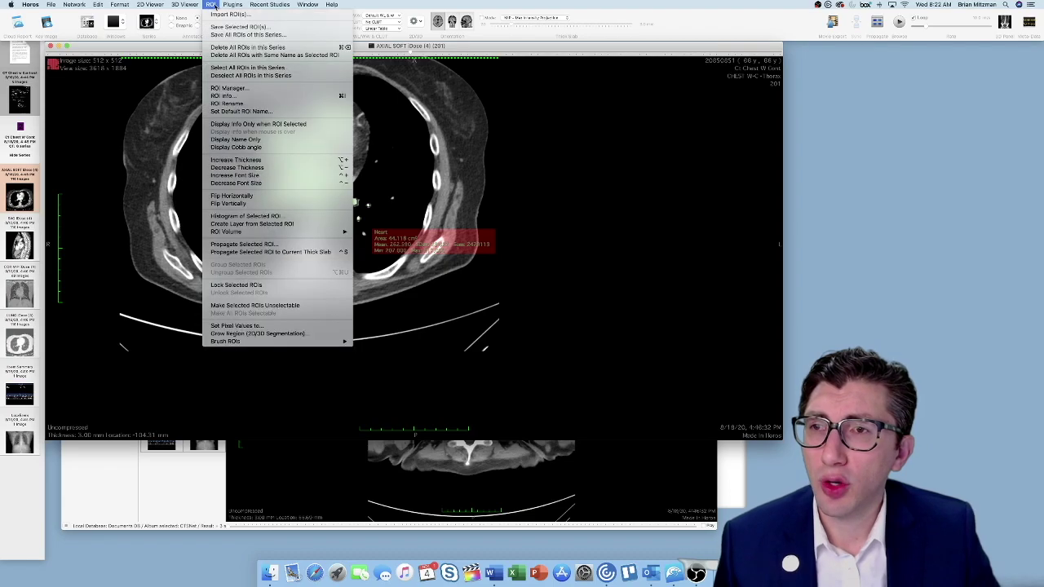
mouse_move(250, 346)
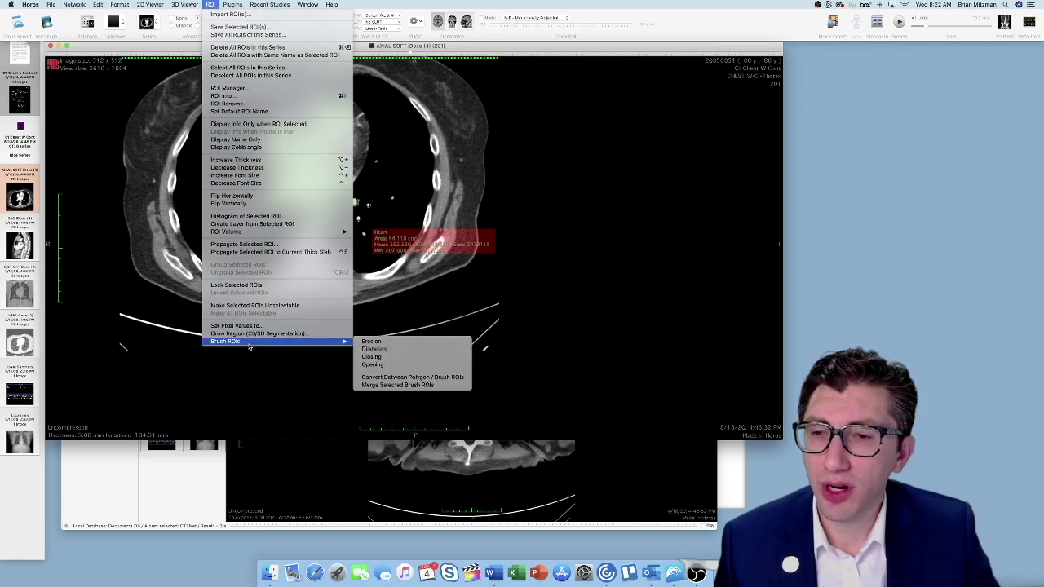
left_click(371, 341)
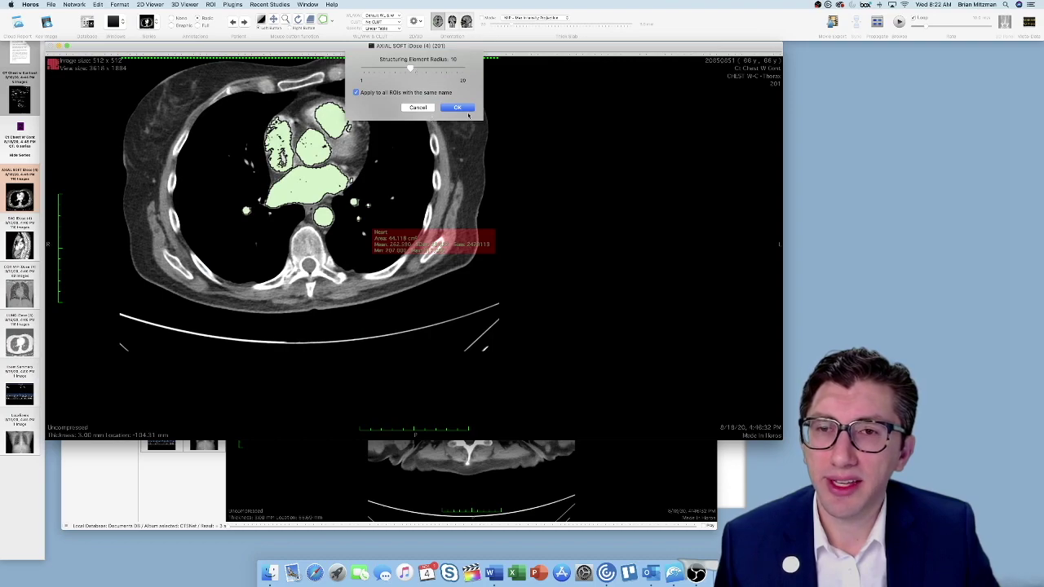
left_click(465, 109)
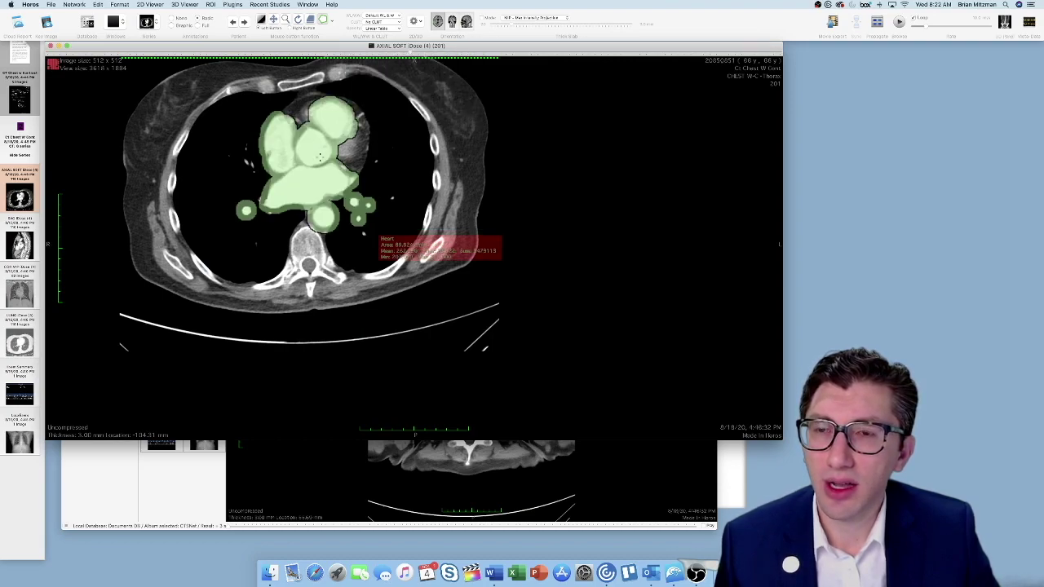
Step: Review the enlarged Heart ROIs on the upper slices and apply a second Dilatation of radius 10 to all of them
scroll(320, 157, "up", 10)
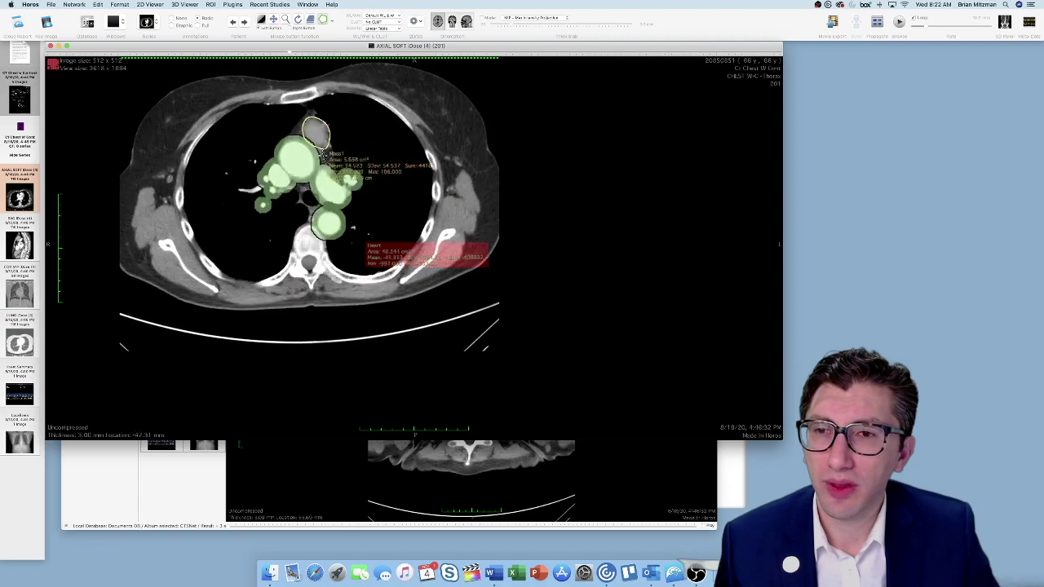
scroll(320, 157, "up", 6)
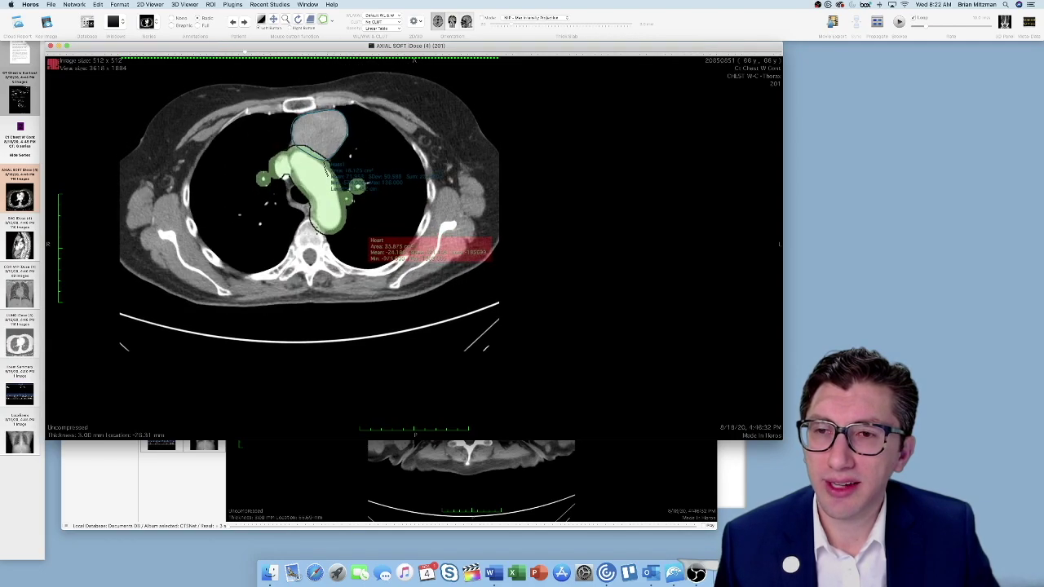
scroll(320, 157, "up", 8)
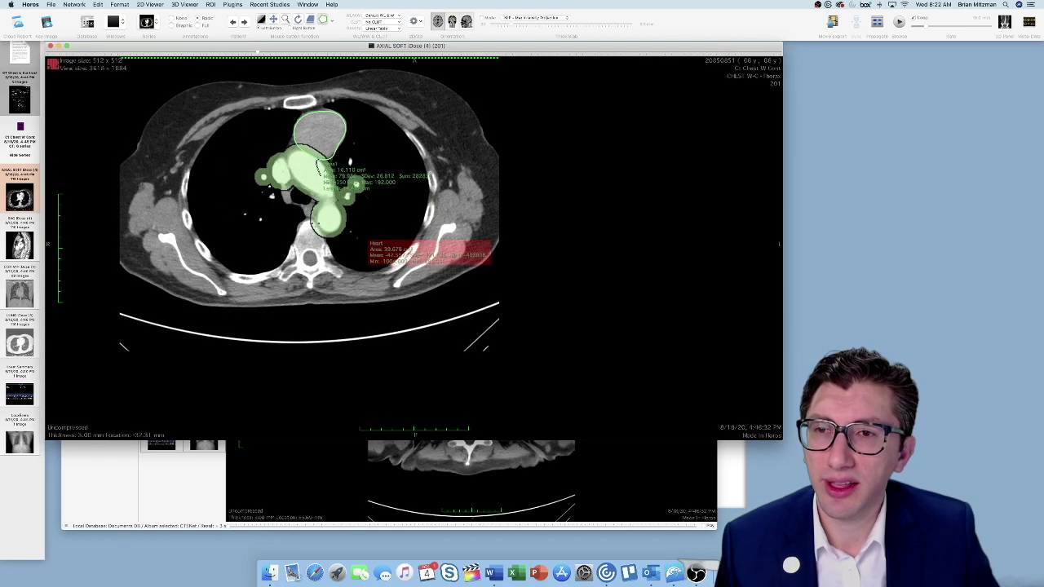
scroll(317, 155, "up", 8)
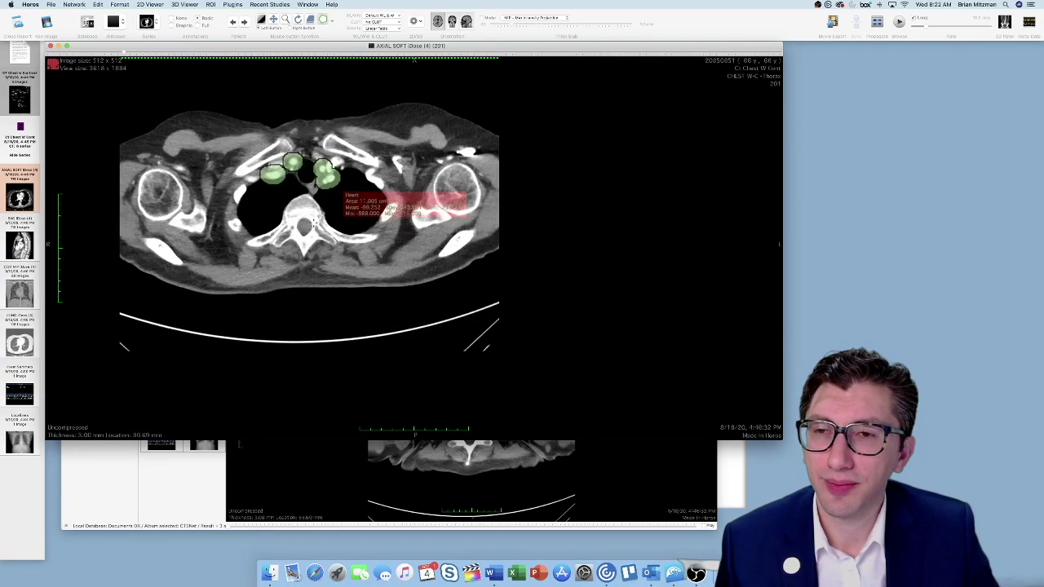
scroll(282, 128, "down", 8)
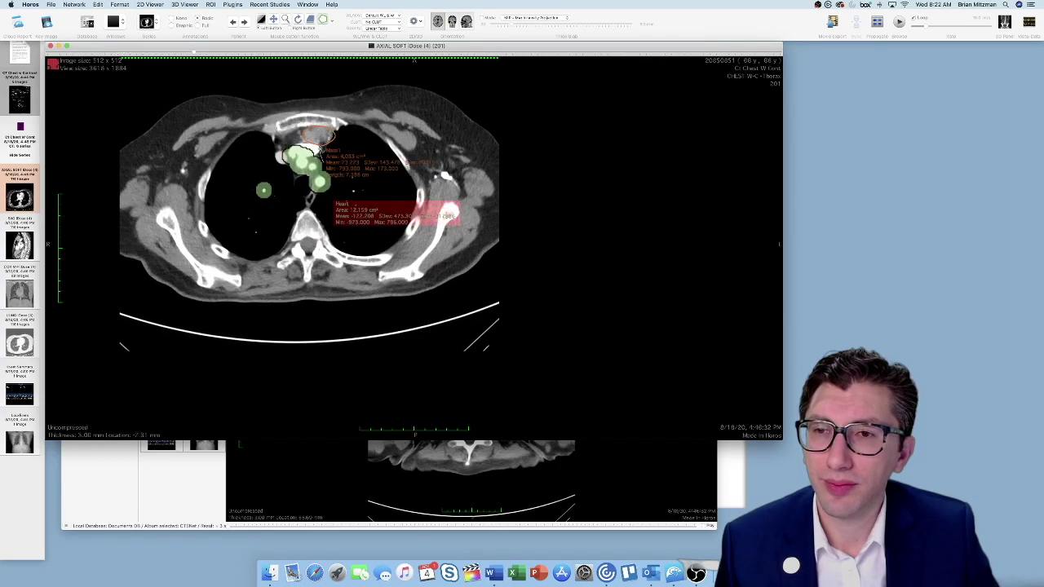
left_click(210, 4)
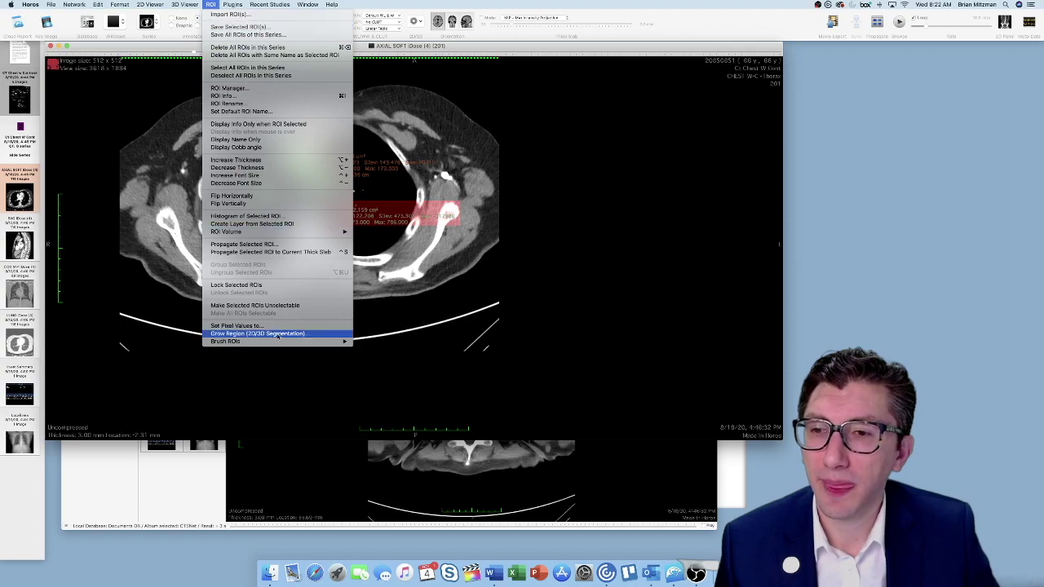
mouse_move(278, 342)
left_click(392, 349)
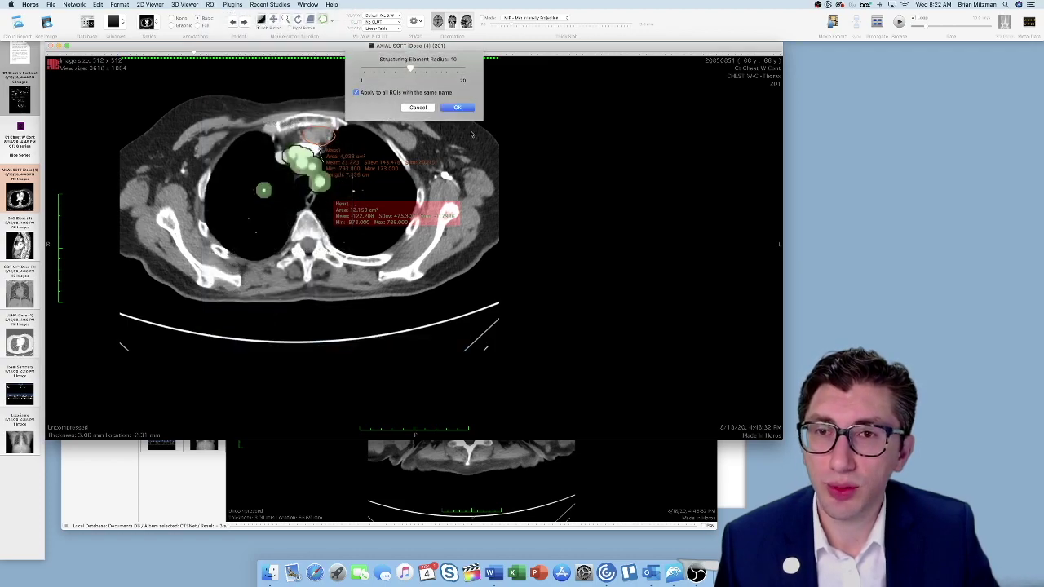
left_click(458, 102)
Step: Expand all Heart ROIs with a third Dilatation of radius 10 and check their coverage of the heart
scroll(310, 196, "up", 8)
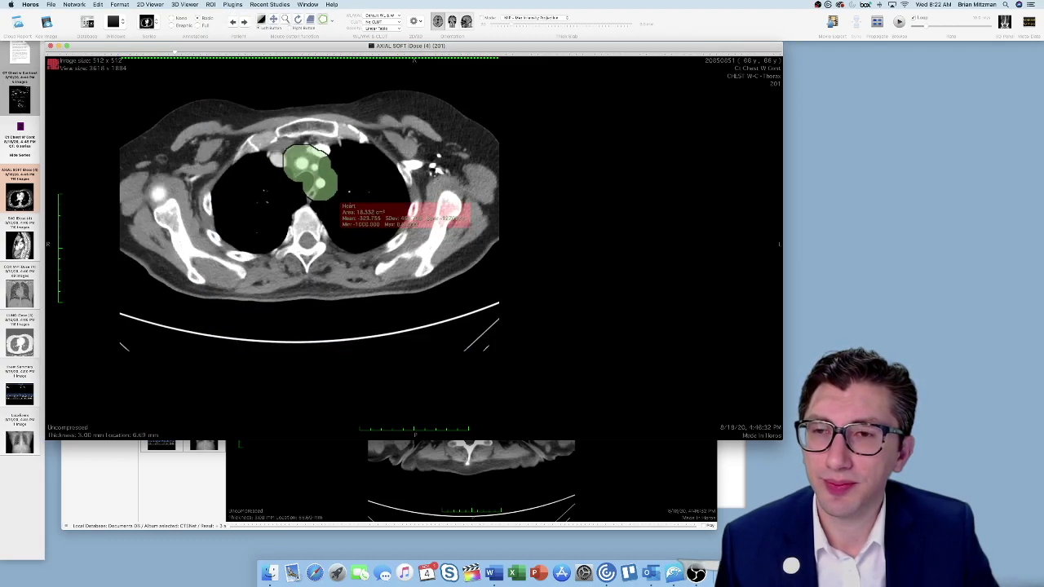
scroll(310, 196, "up", 5)
scroll(310, 196, "down", 20)
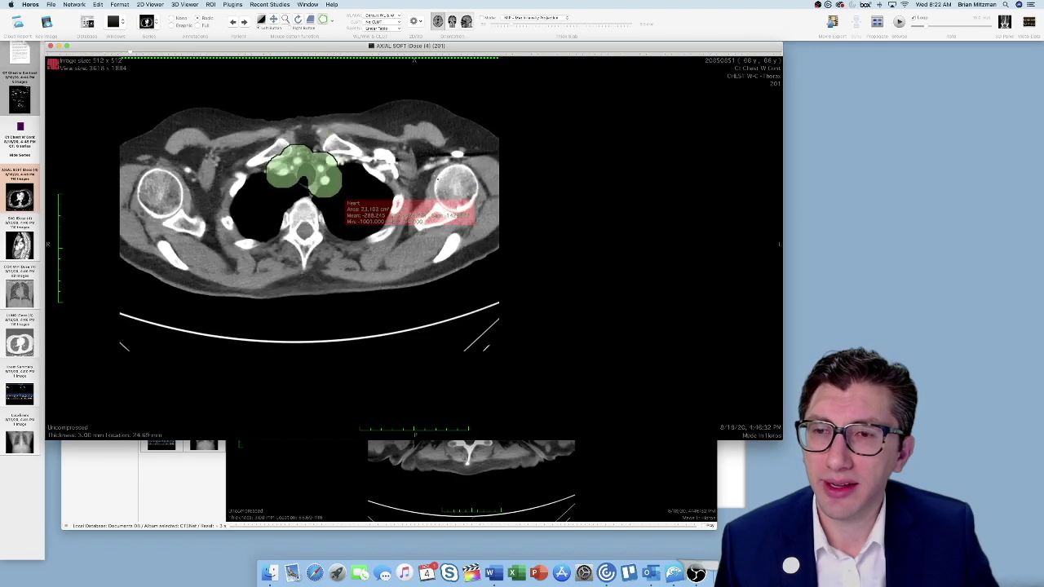
scroll(357, 184, "down", 20)
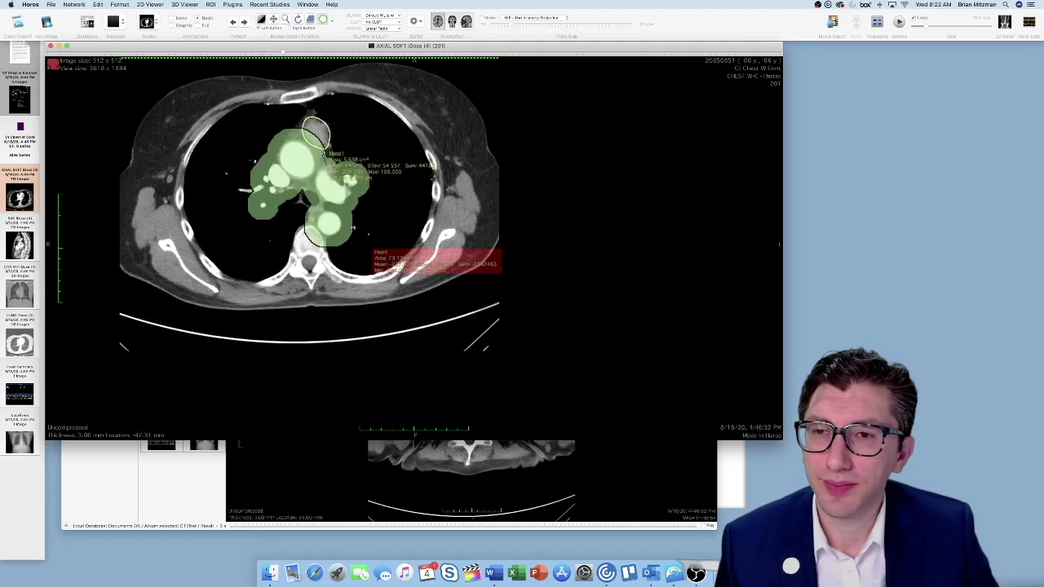
scroll(407, 190, "down", 3)
left_click(216, 4)
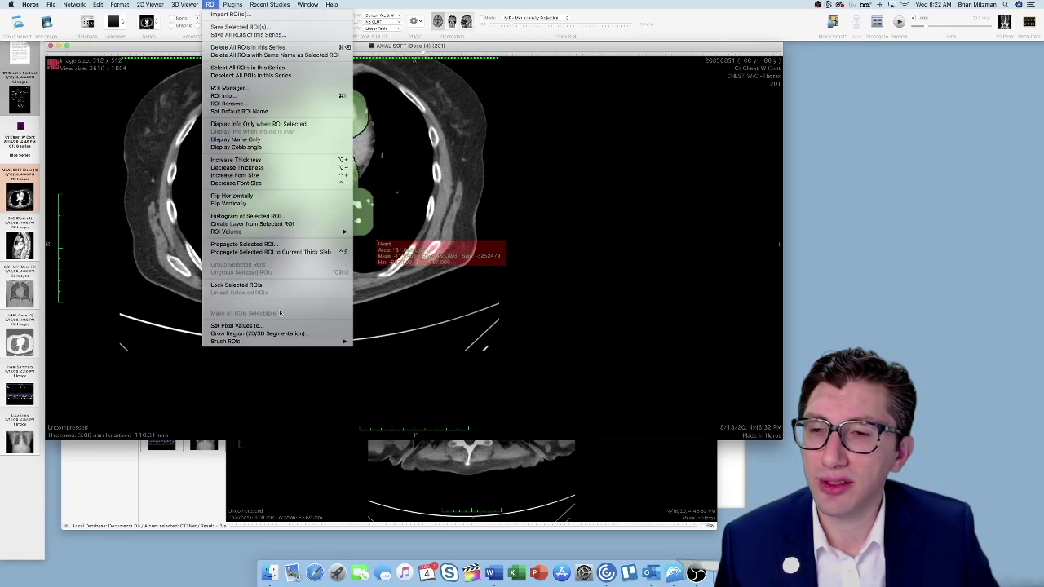
mouse_move(273, 341)
left_click(377, 349)
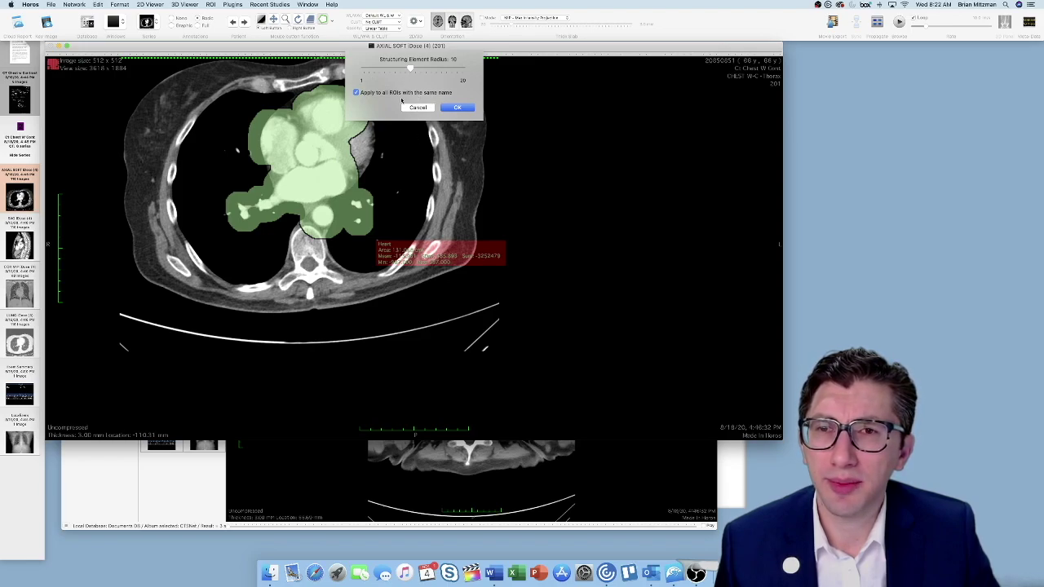
left_click(460, 109)
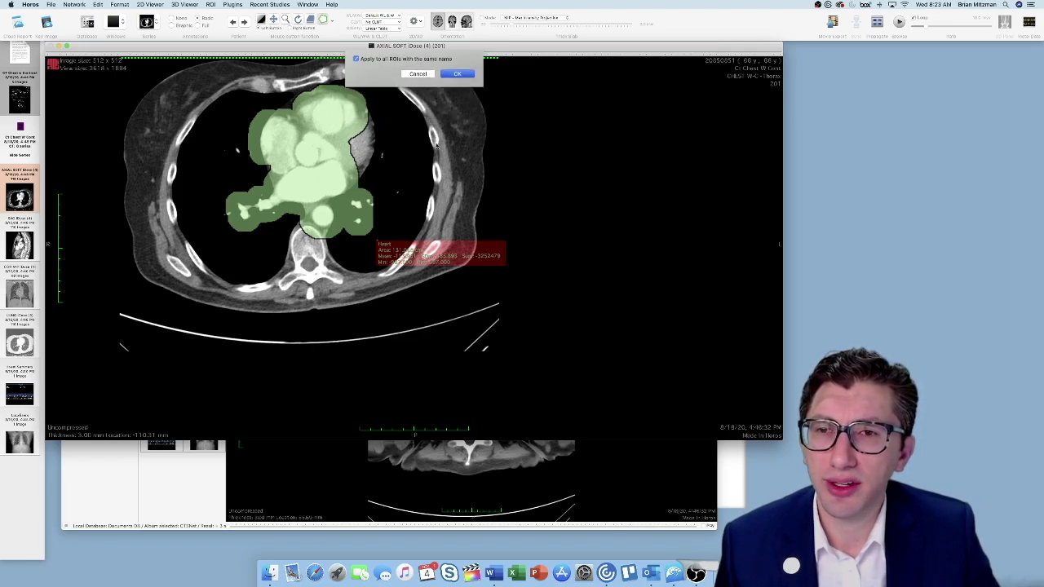
scroll(310, 188, "down", 5)
scroll(372, 179, "down", 15)
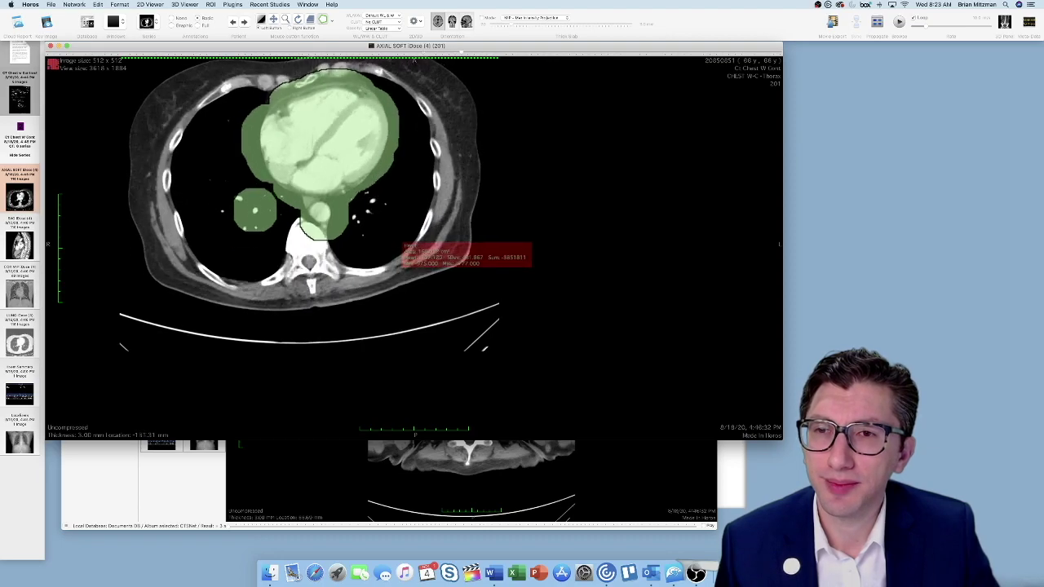
Step: Set all pixels outside the ROIs with the same name as the selected Heart ROI to -1,024 and check the masked slices
scroll(373, 179, "up", 20)
scroll(359, 179, "up", 1)
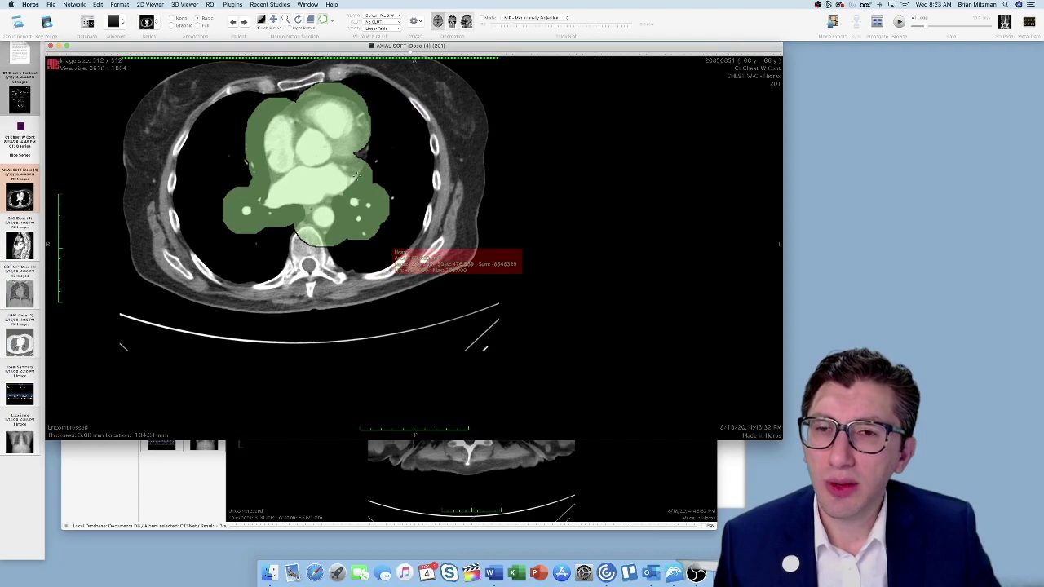
left_click(211, 4)
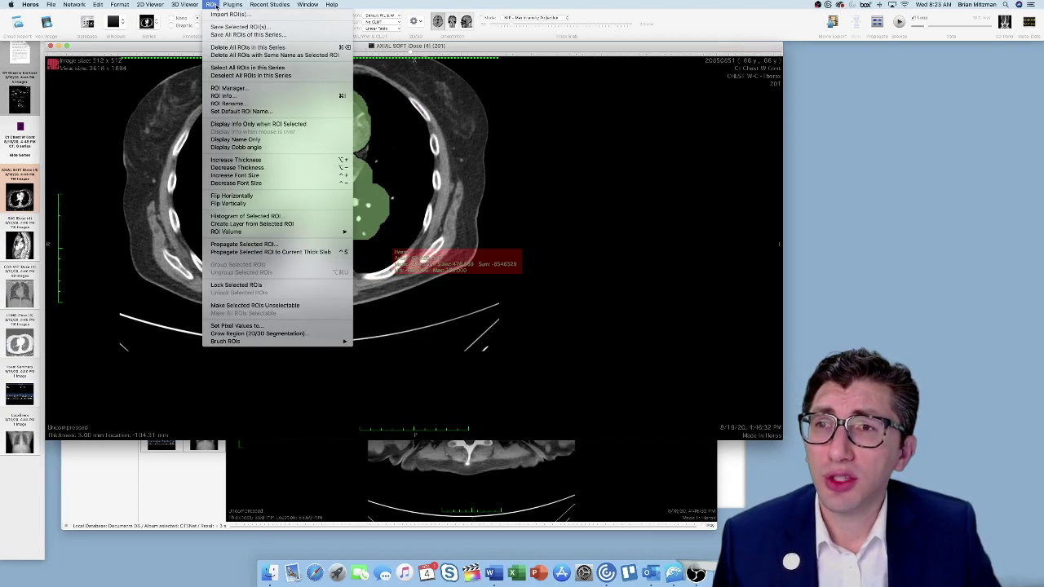
left_click(266, 326)
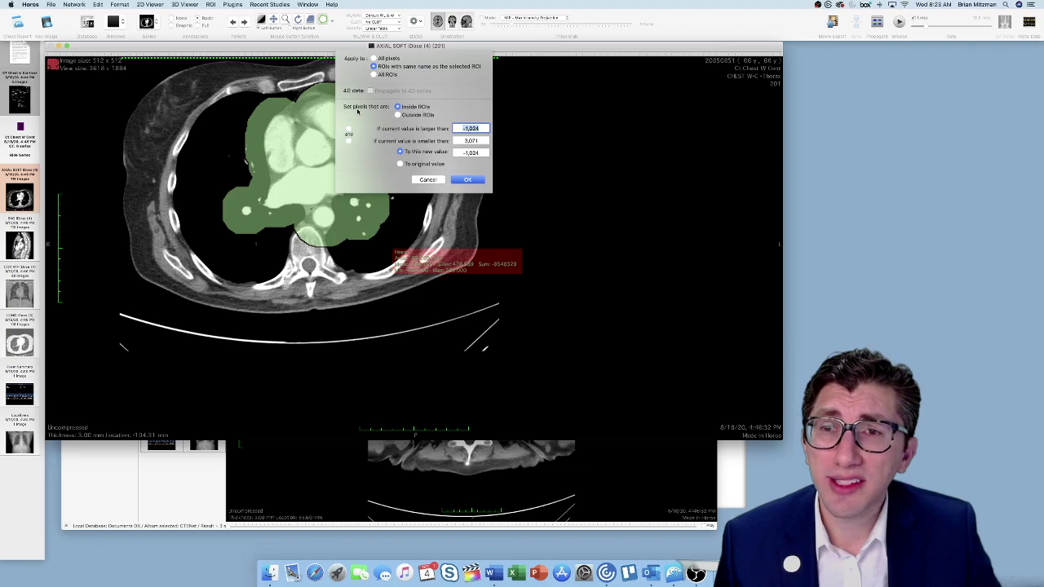
left_click(398, 115)
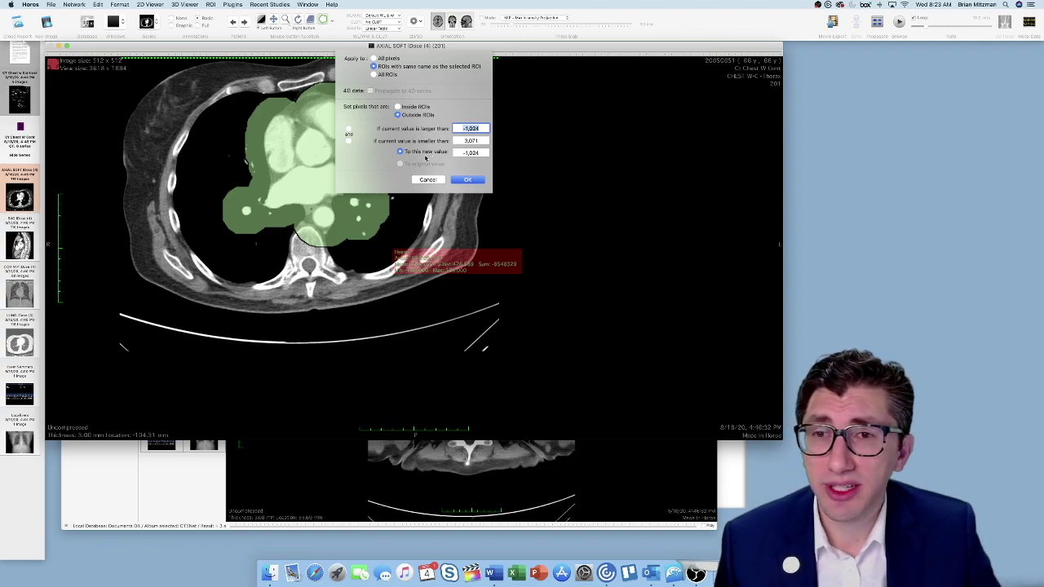
left_click(485, 153)
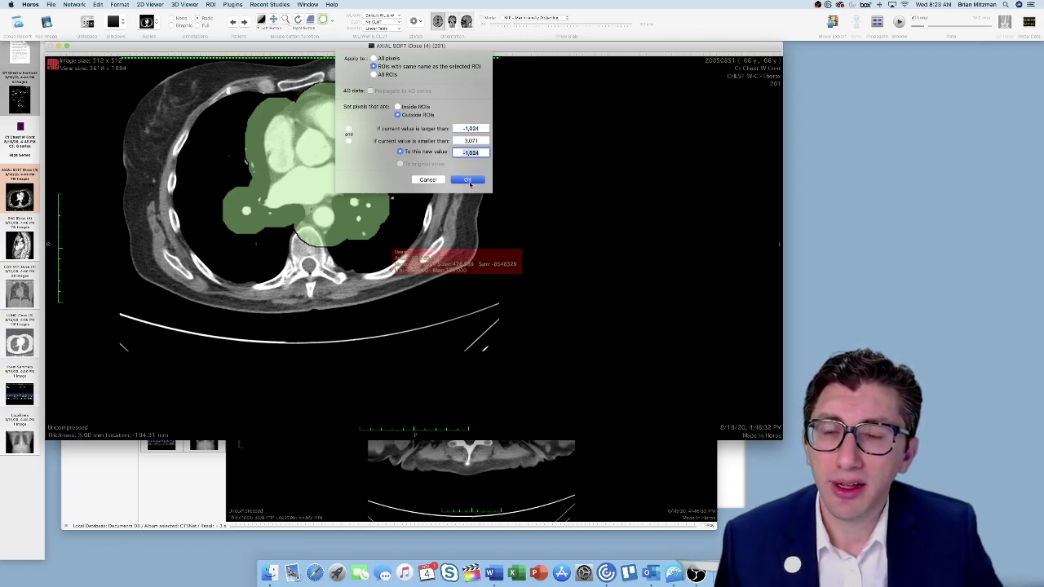
left_click(469, 181)
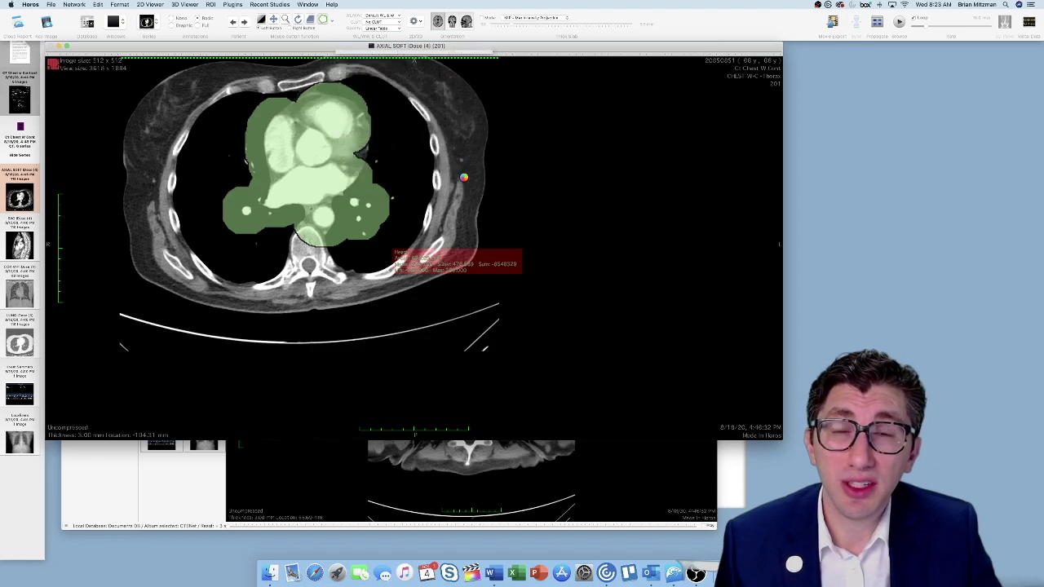
scroll(322, 196, "down", 12)
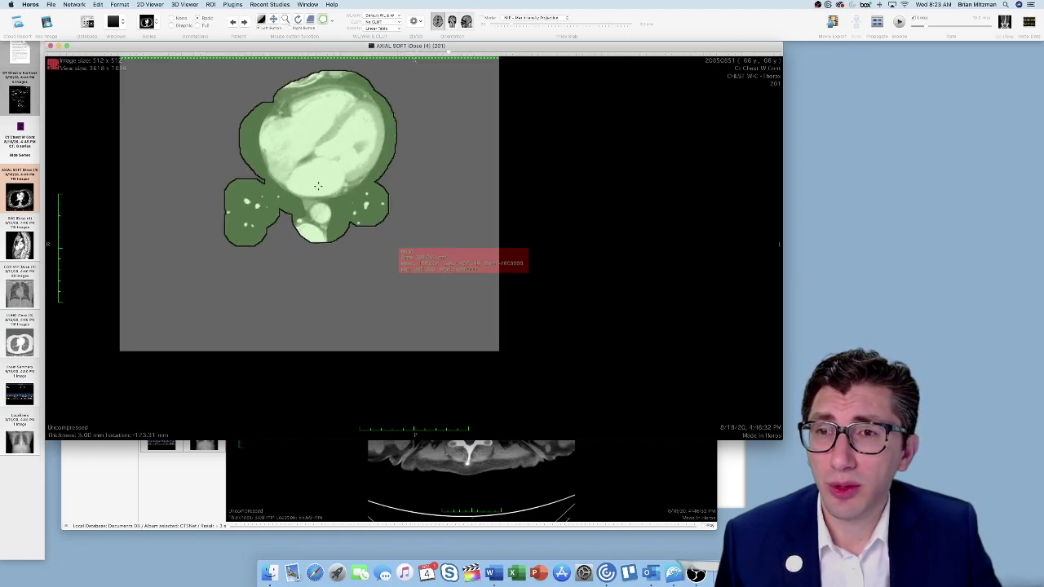
scroll(320, 188, "down", 10)
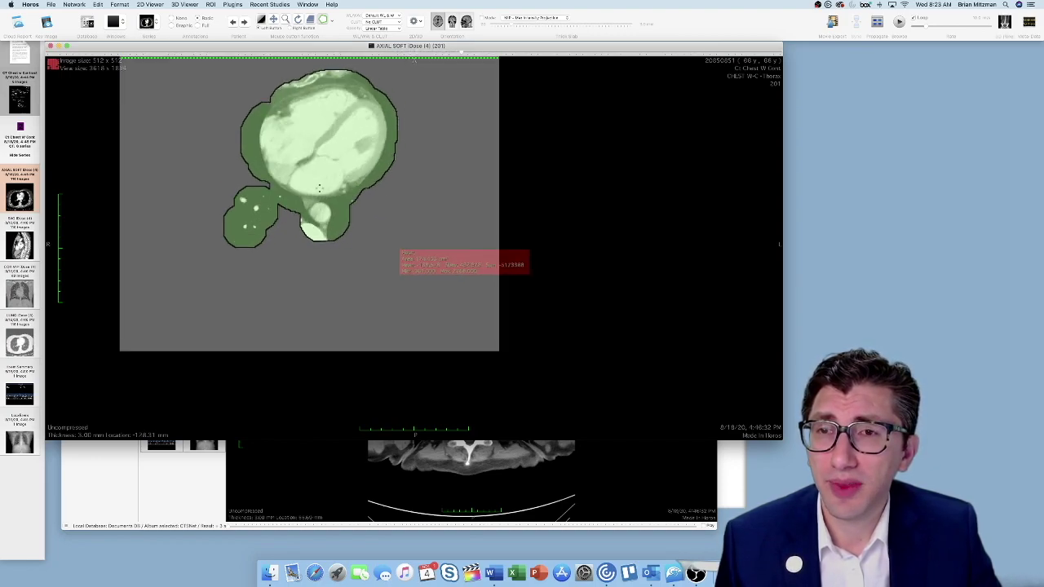
Step: Create a 3D volume rendering of the masked axial series and rotate it to a right anterior view
left_click(417, 19)
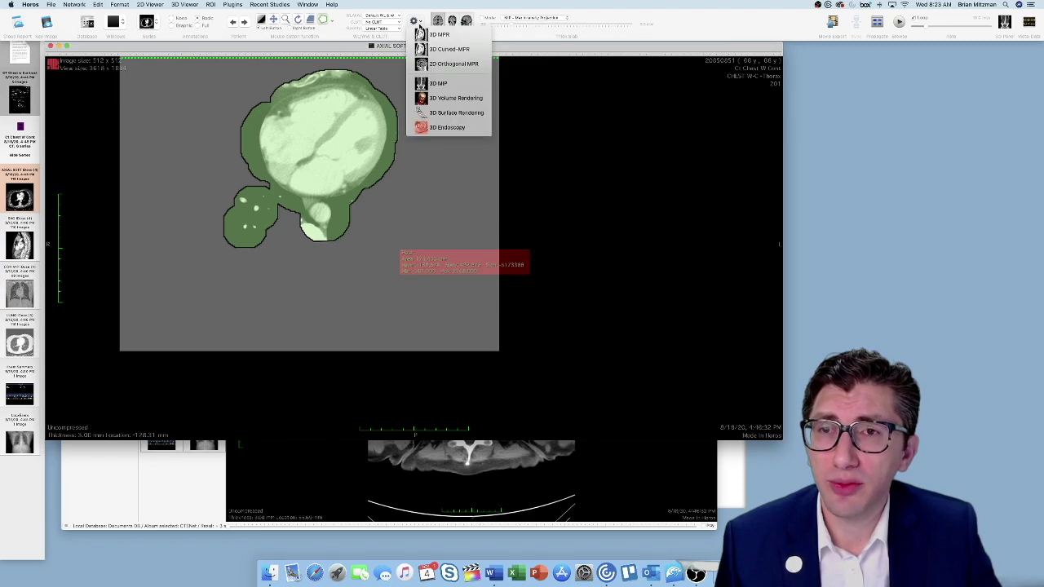
left_click(433, 98)
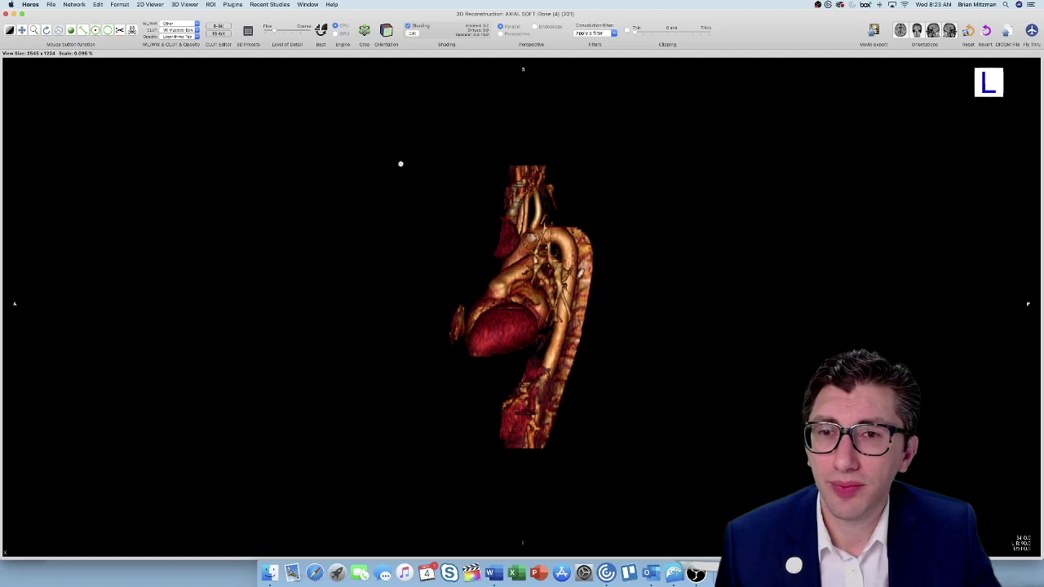
left_click_drag(401, 164, 601, 209)
left_click_drag(557, 236, 609, 171)
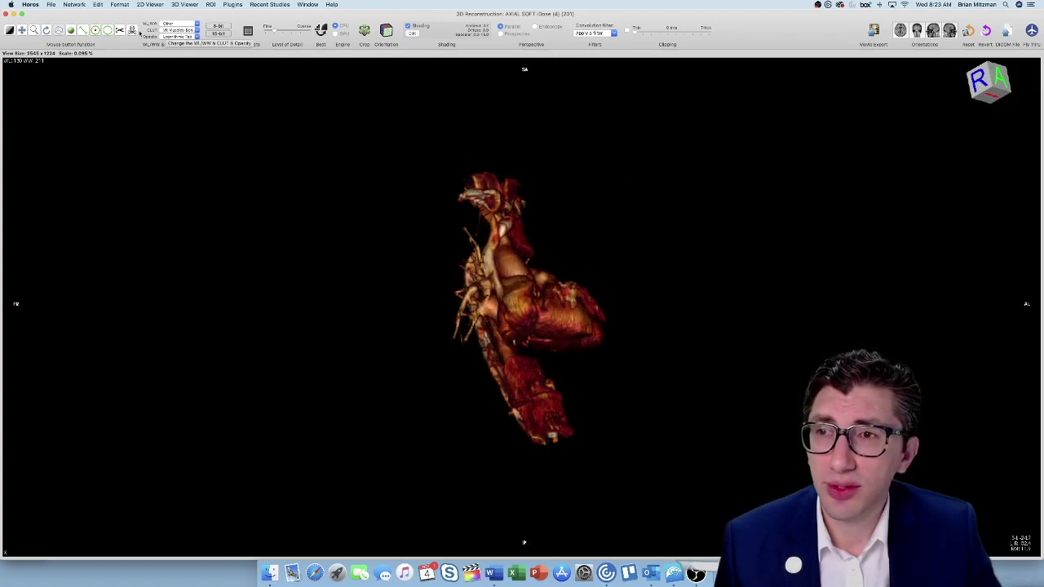
Step: Cut away the abdominal and spinal tissue below the heart, and the remaining spine strip behind the aorta, from the volume rendering
mouse_move(443, 377)
left_mouse_down()
mouse_move(508, 354)
mouse_move(663, 569)
left_mouse_up()
key("Return")
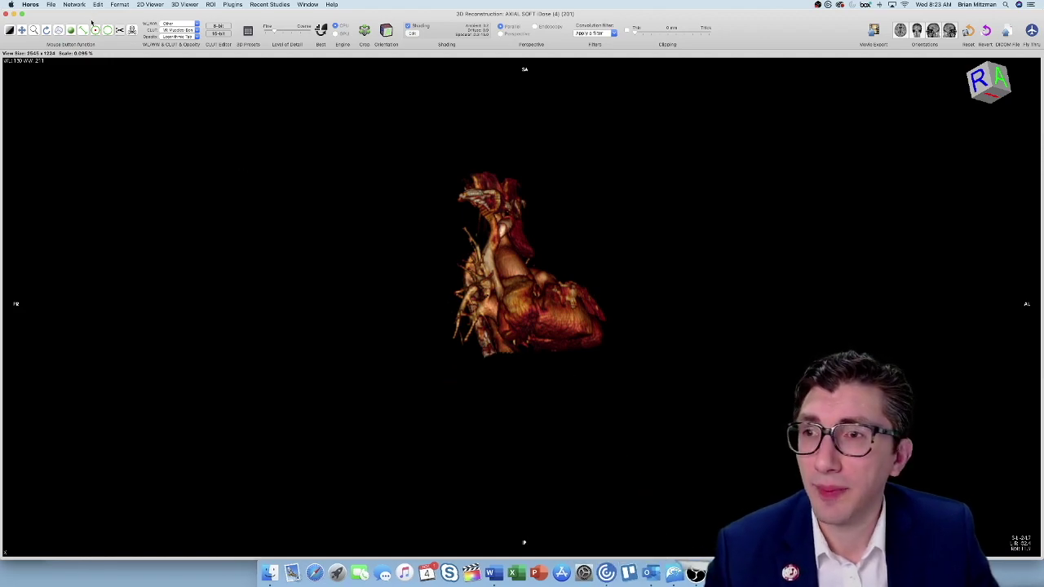
left_click_drag(257, 128, 205, 79)
left_click(121, 28)
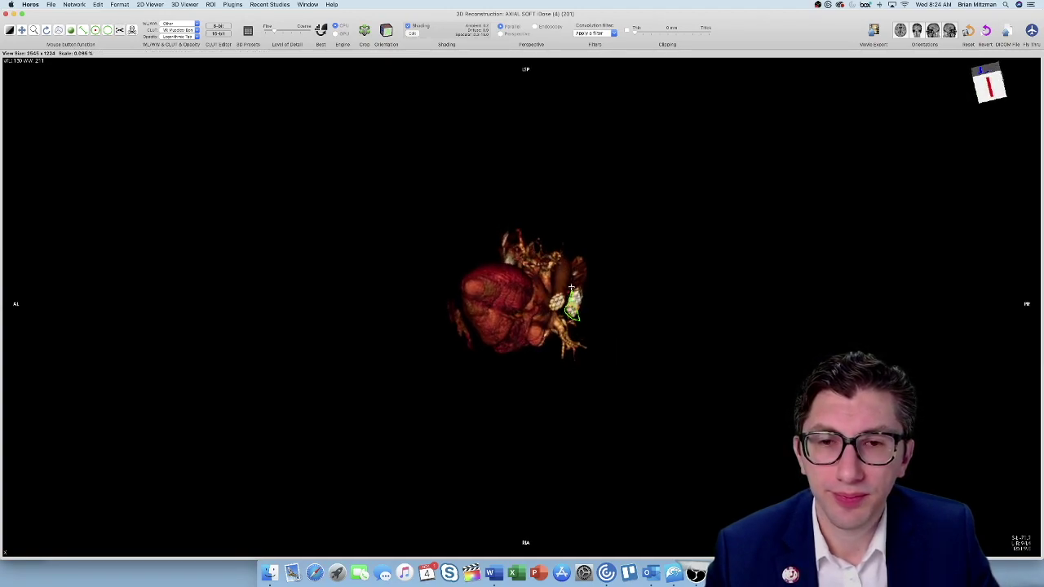
mouse_move(571, 269)
left_mouse_down()
mouse_move(621, 285)
mouse_move(616, 293)
left_mouse_up()
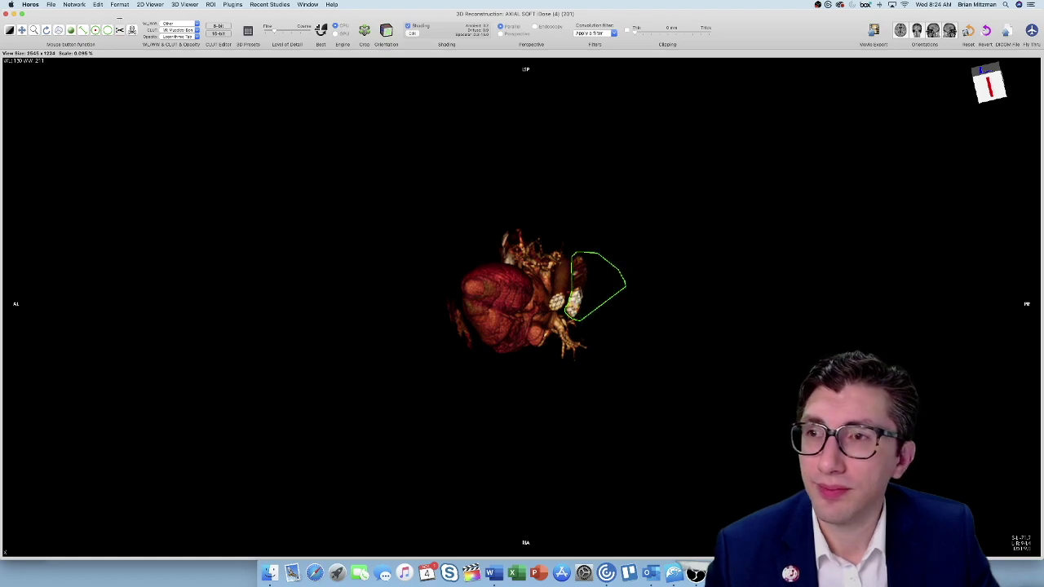
key("Delete")
Step: Turn the rendering to an anterior view and display the Mass1 ROI on it through the 3D ROI Manager
left_click(58, 30)
left_click_drag(228, 90, 574, 284)
left_click_drag(310, 261, 540, 235)
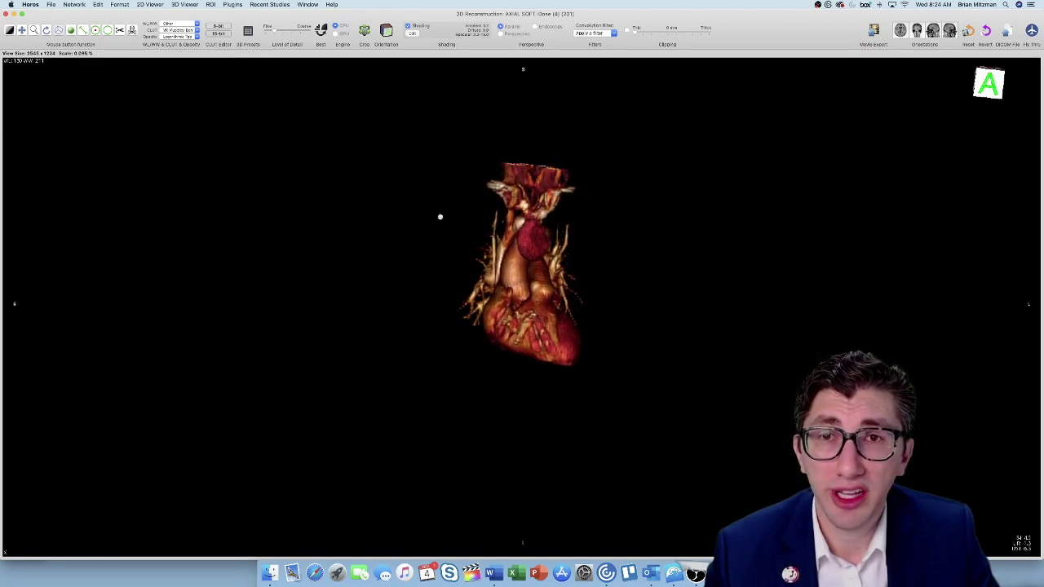
left_click(211, 23)
left_click(211, 5)
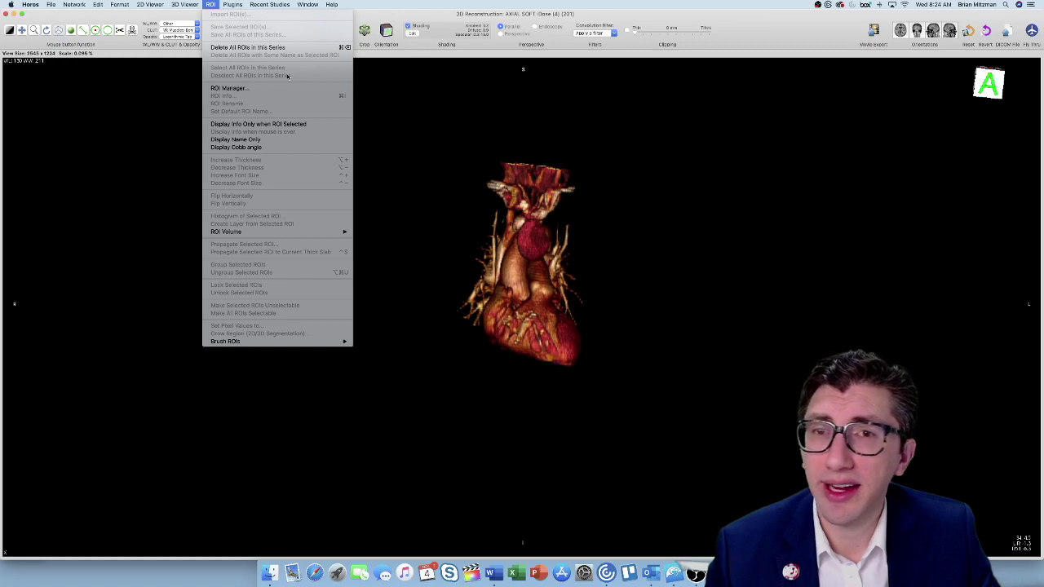
left_click(233, 88)
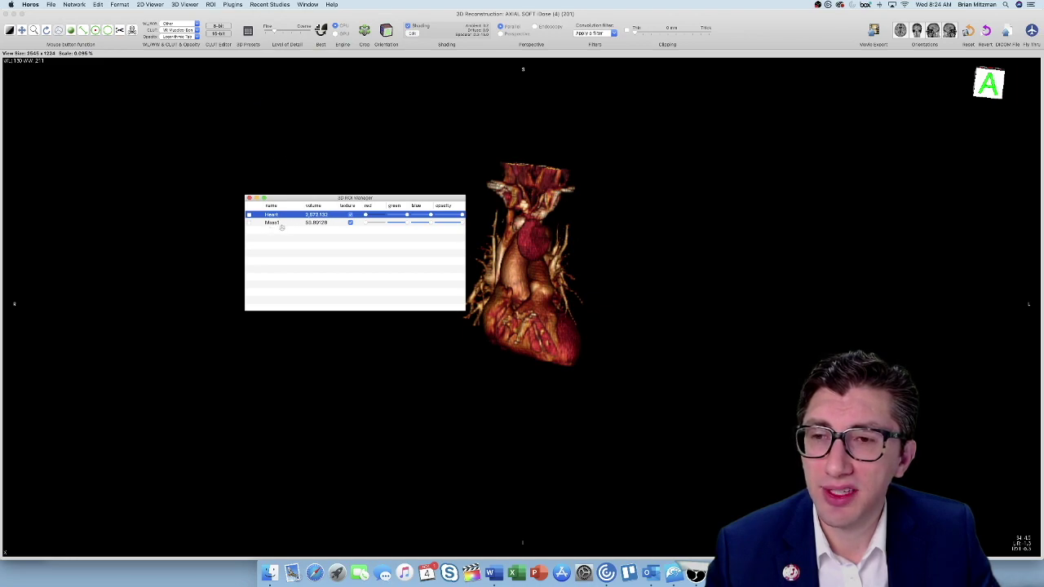
left_click(251, 224)
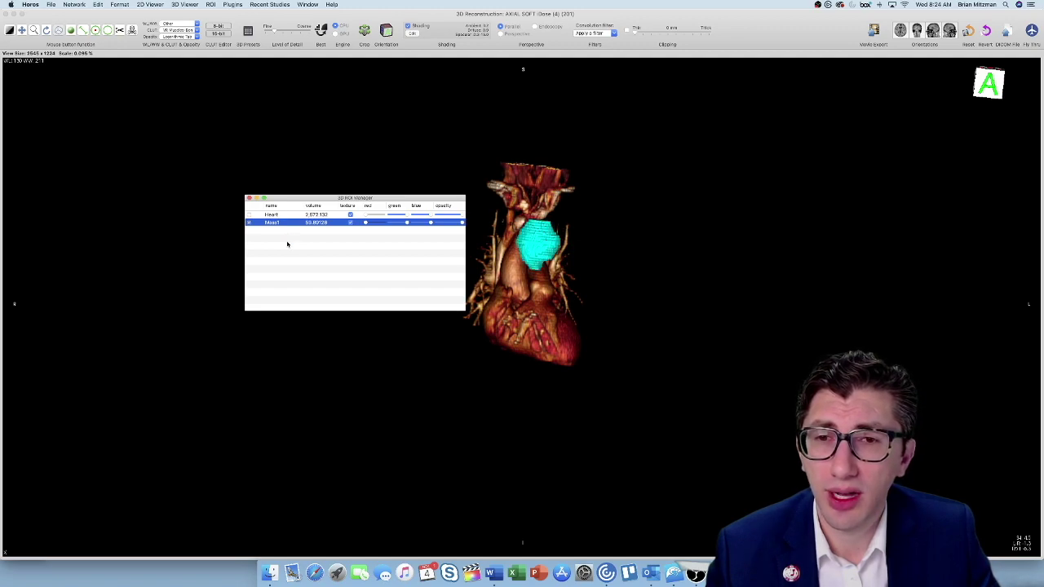
Step: Inspect Mass1 from several angles and recolour it blue by lowering its green component
left_click_drag(383, 199, 339, 198)
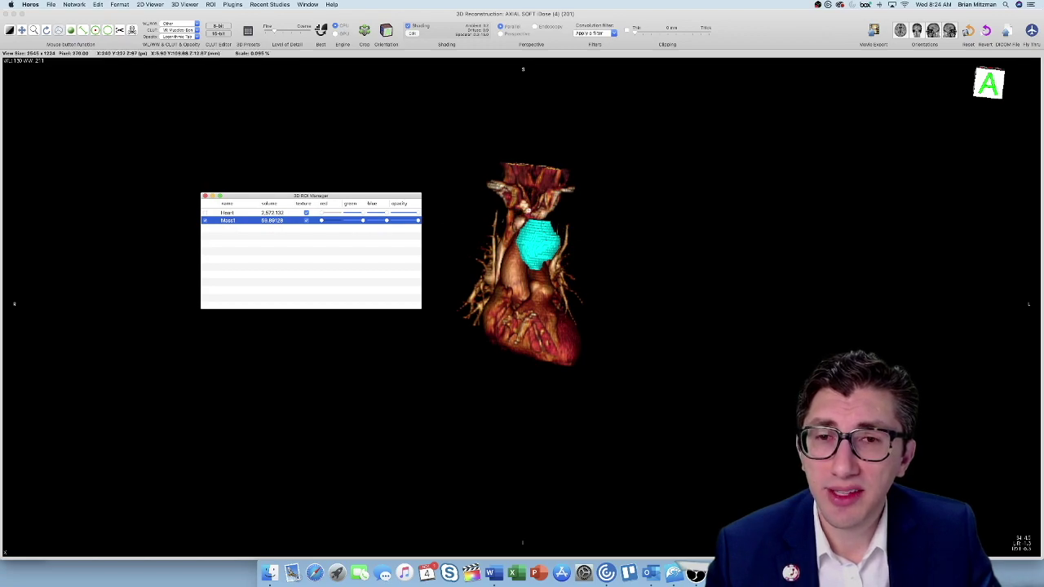
left_click_drag(494, 189, 49, 195)
left_click_drag(551, 229, 475, 250)
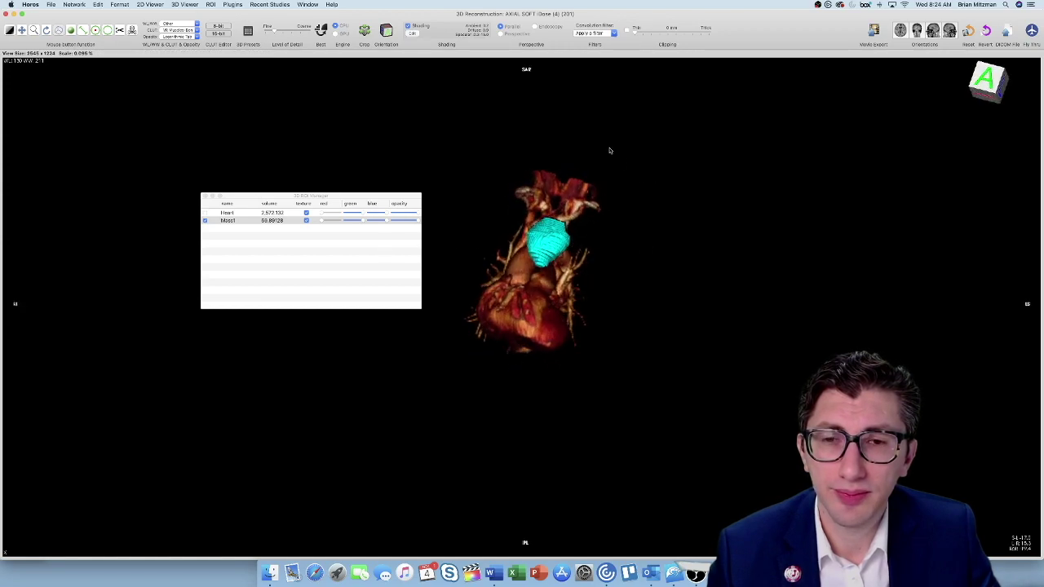
left_click_drag(733, 171, 844, 246)
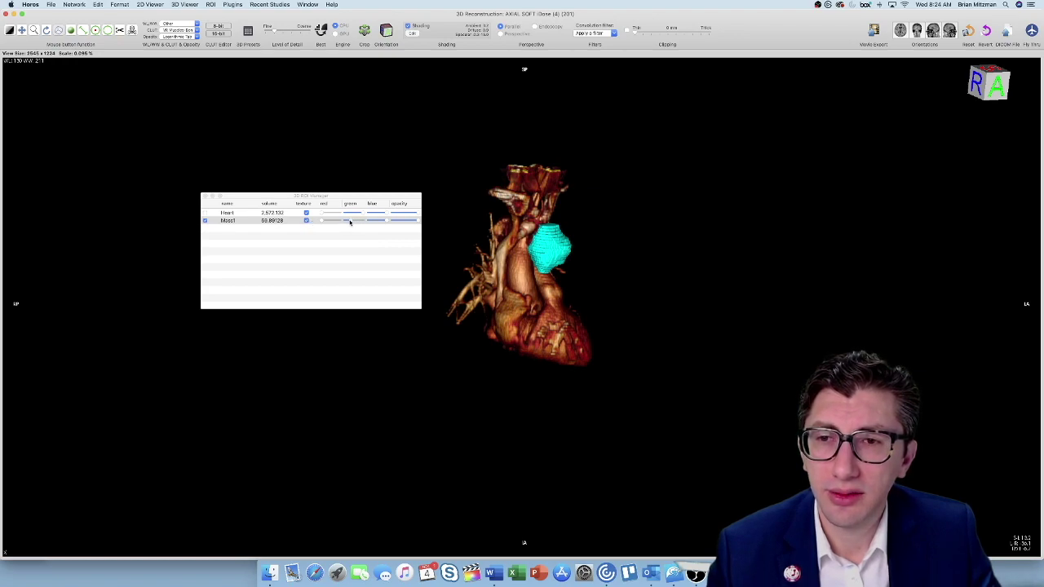
left_click_drag(350, 221, 343, 221)
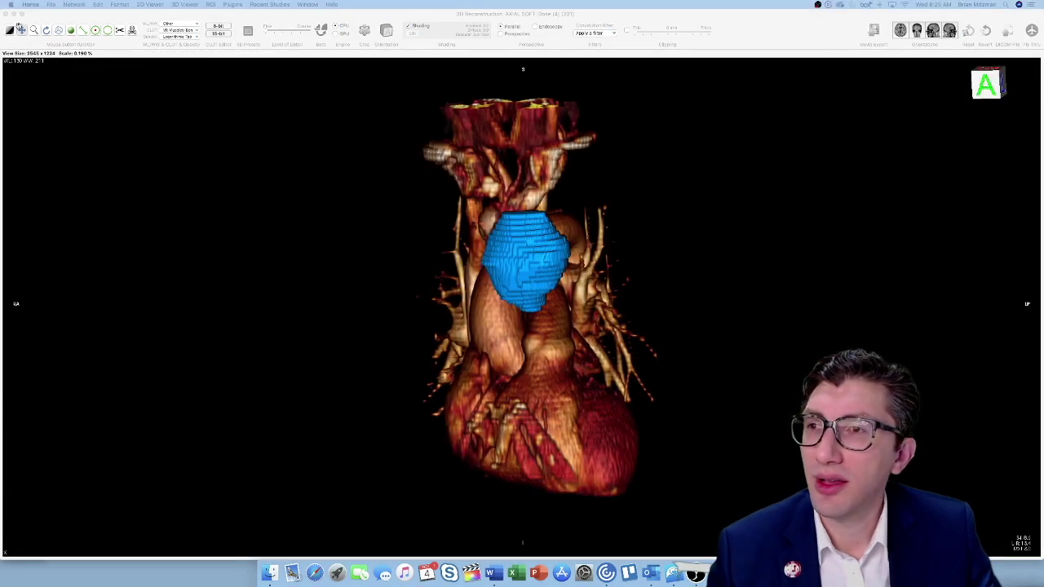
Step: Close the 3D reconstruction and the axial series viewer to return to the study database
left_click(5, 13)
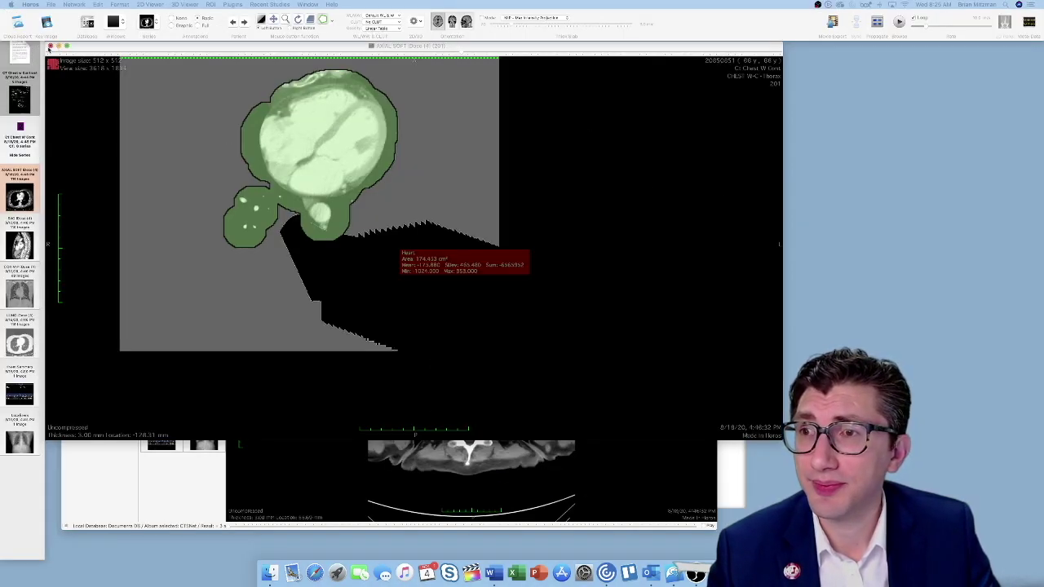
left_click(50, 47)
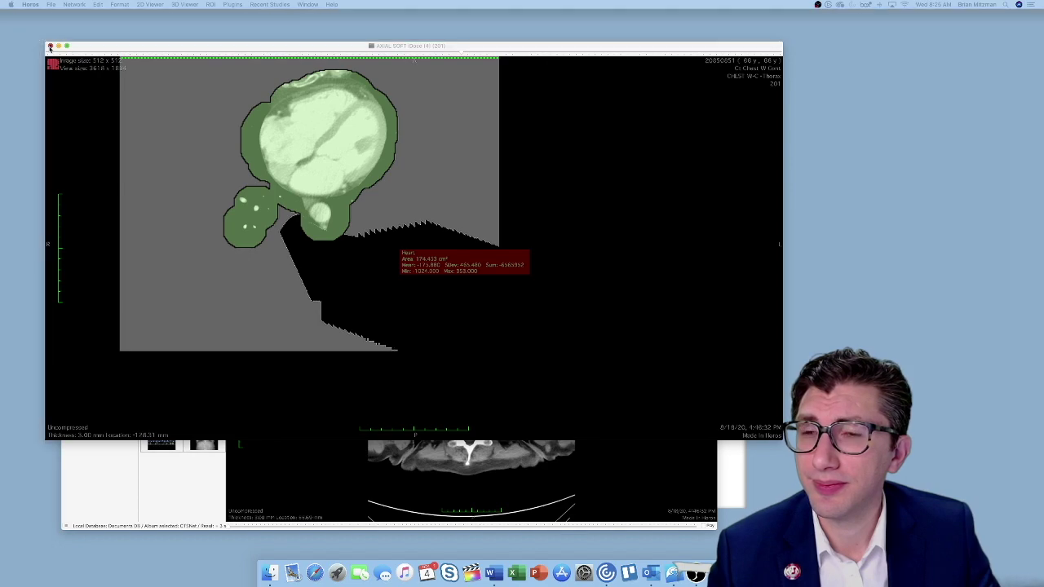
left_click(50, 47)
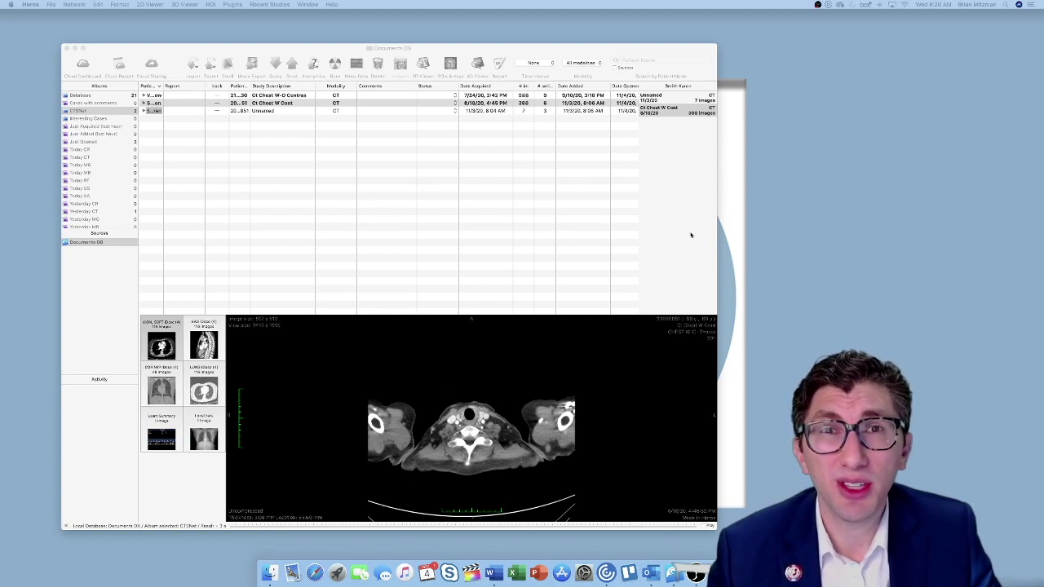
Step: Open the Lung series of the Ct Chest W-O Contras study in the 2D viewer
left_click(283, 95)
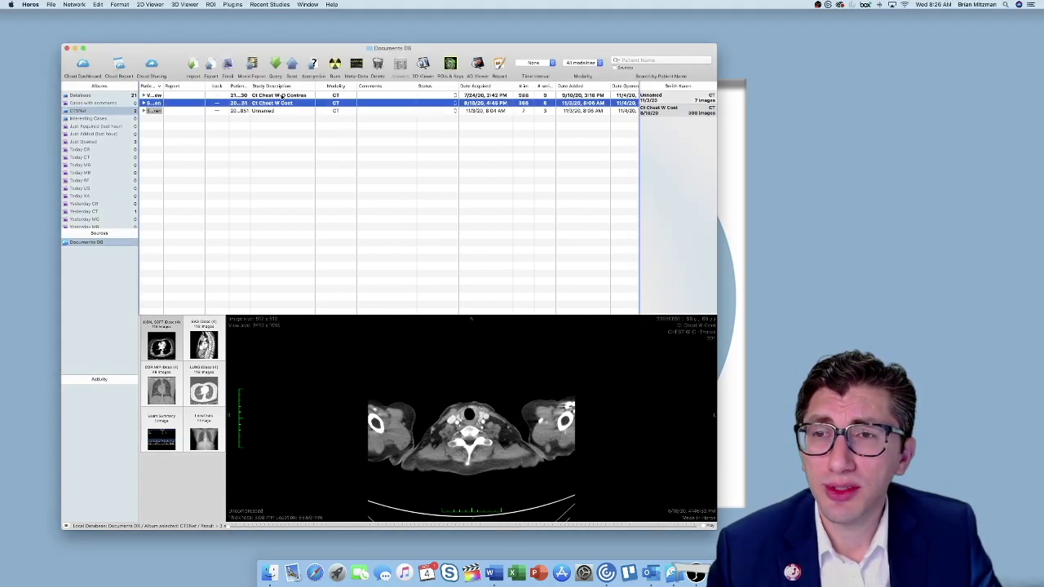
left_click(281, 95)
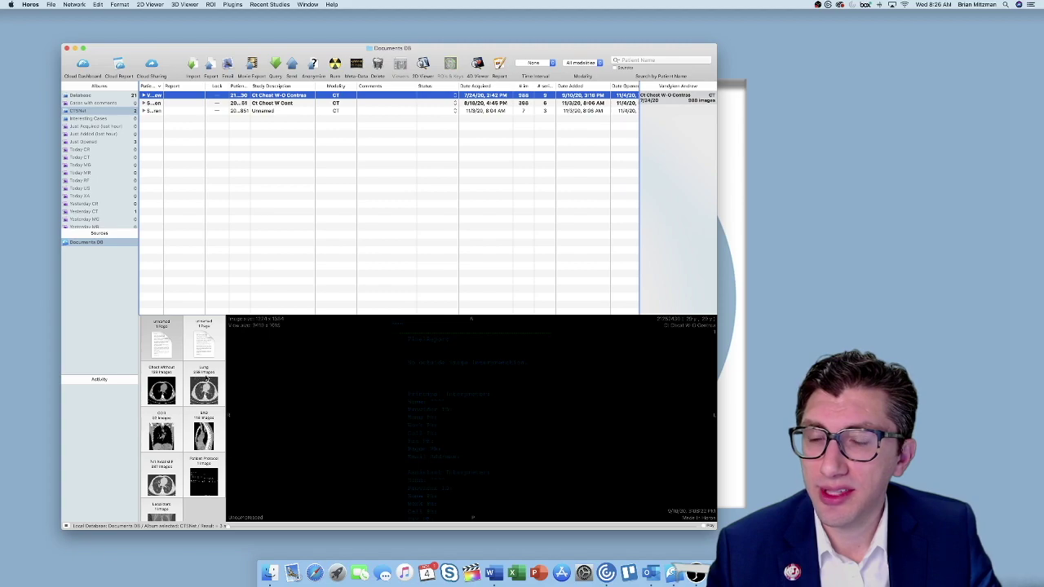
left_click(208, 391)
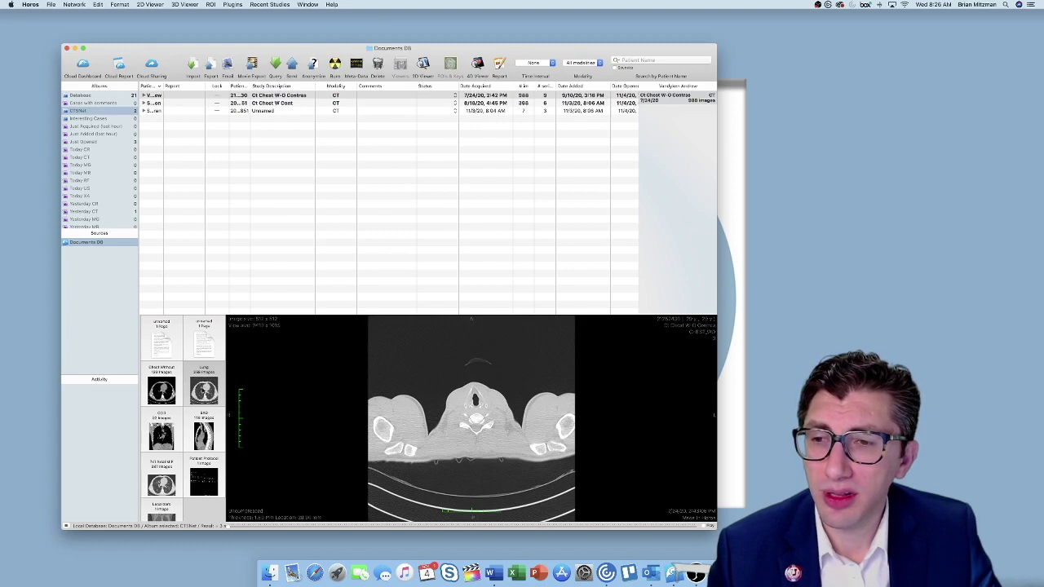
double_click(428, 367)
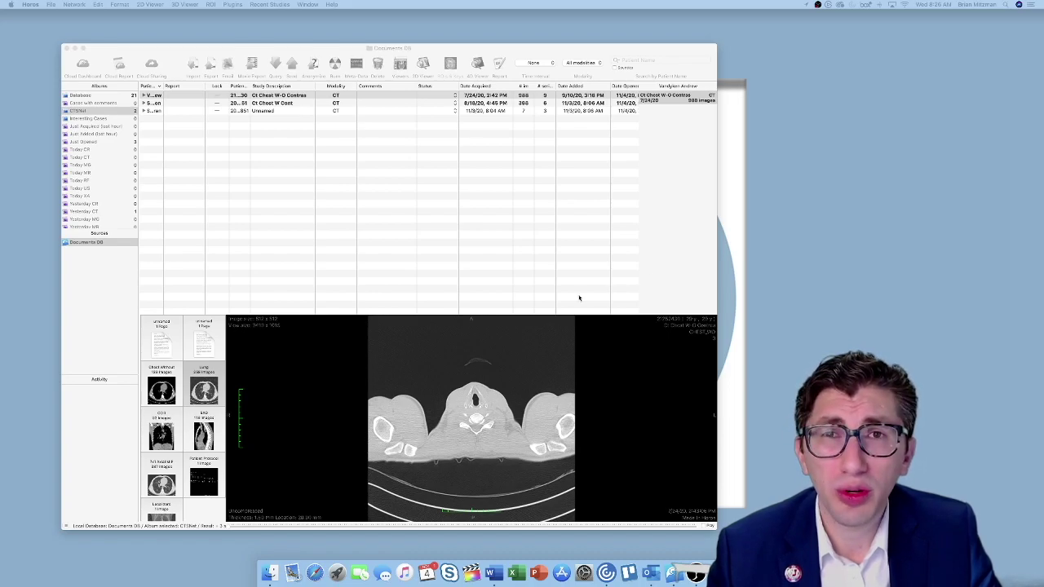
left_click_drag(1043, 129, 205, 63)
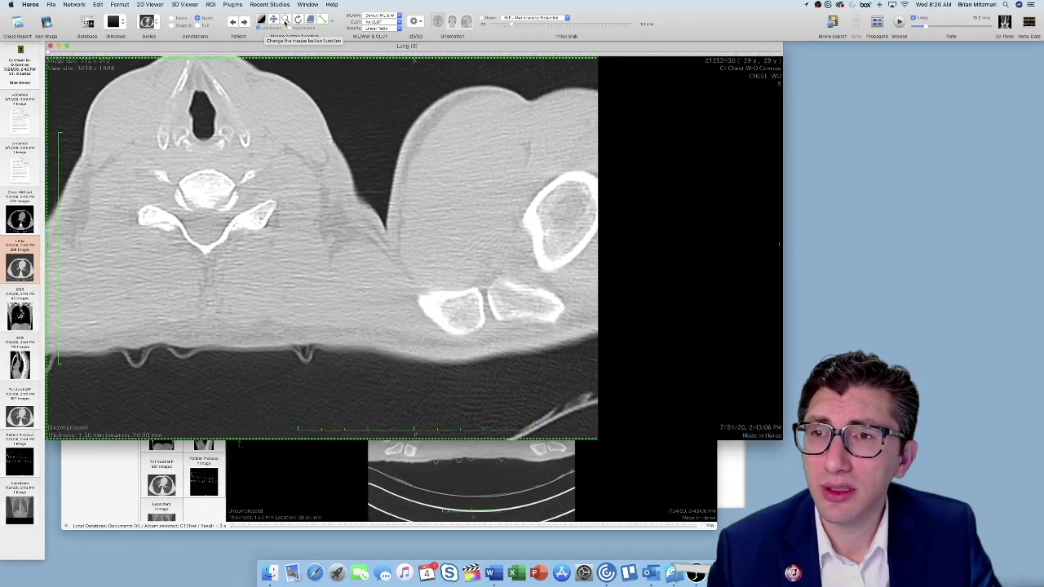
Step: Zoom out and centre the Lung series, and review its axial slices from the neck down to the heart
left_click(285, 20)
left_click_drag(268, 135, 268, 200)
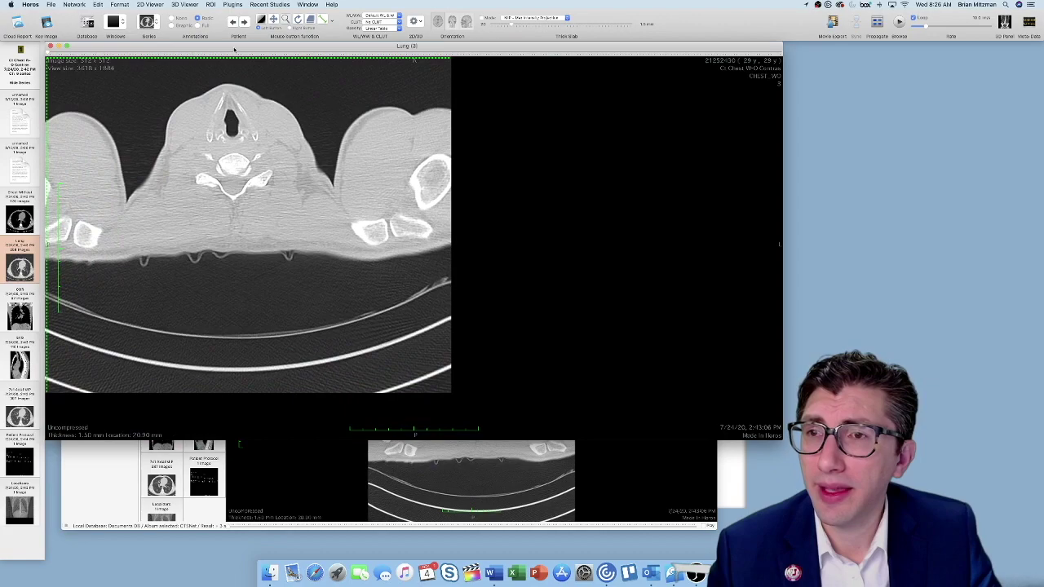
left_click(273, 21)
left_click_drag(234, 138, 429, 224)
scroll(429, 224, "down", 10)
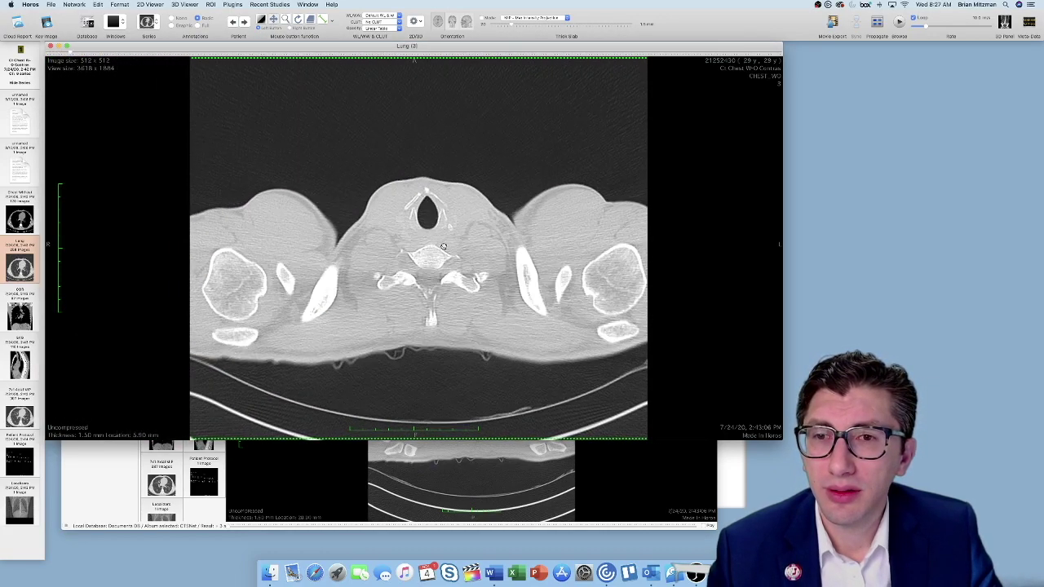
scroll(443, 246, "down", 6)
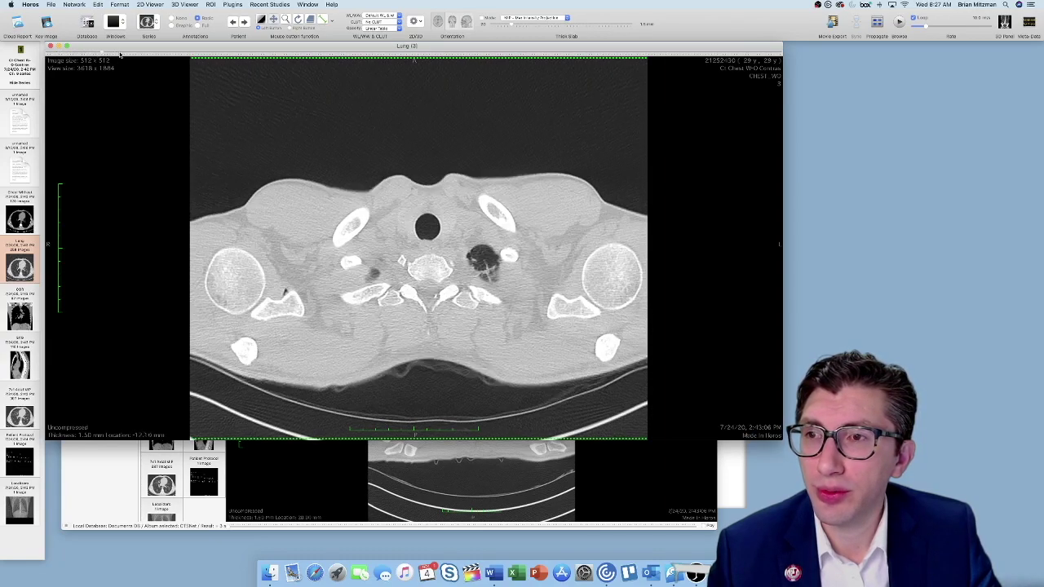
scroll(150, 54, "down", 20)
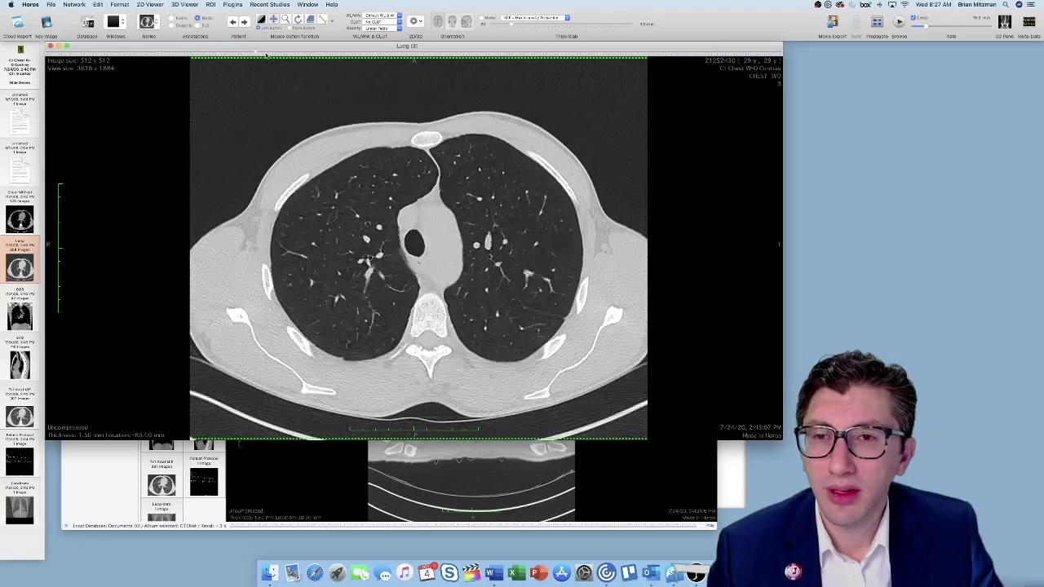
scroll(309, 53, "down", 20)
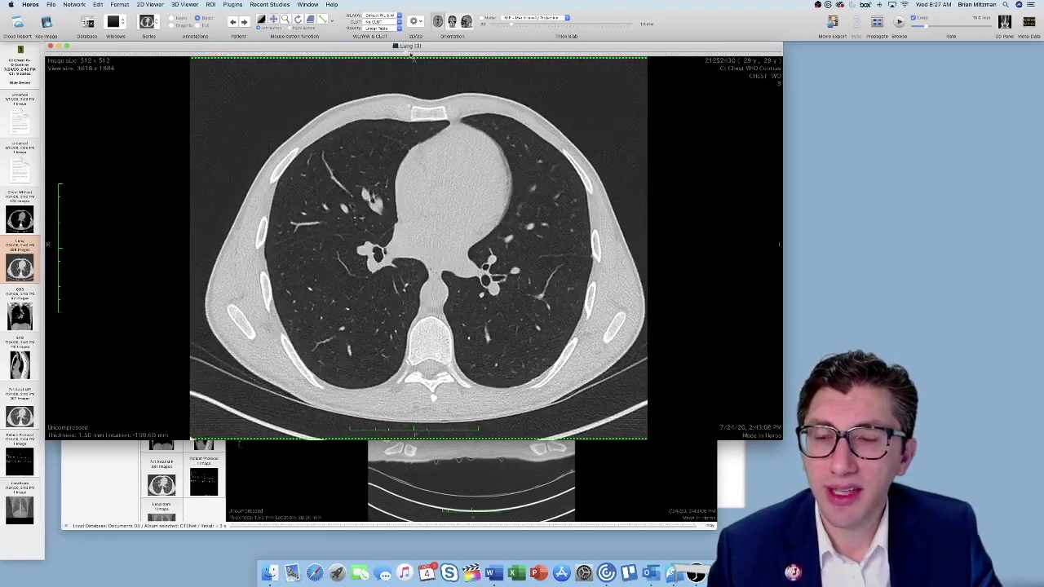
Step: Review the Lung series' axial slices from heart level down through the lung bases and back up to the apices
scroll(354, 54, "up", 20)
scroll(347, 55, "down", 15)
scroll(359, 56, "down", 10)
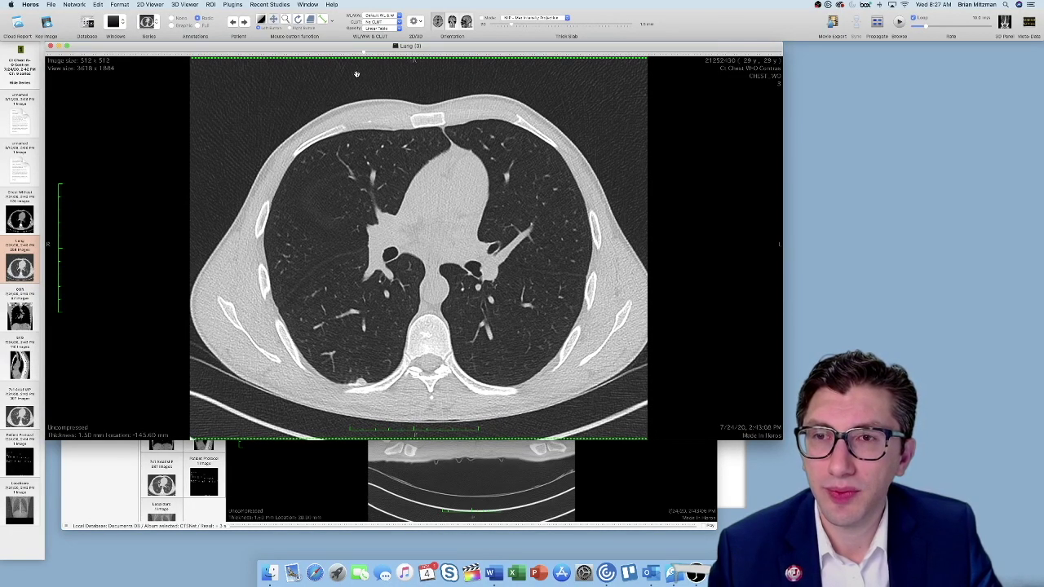
scroll(368, 57, "down", 4)
scroll(403, 55, "down", 8)
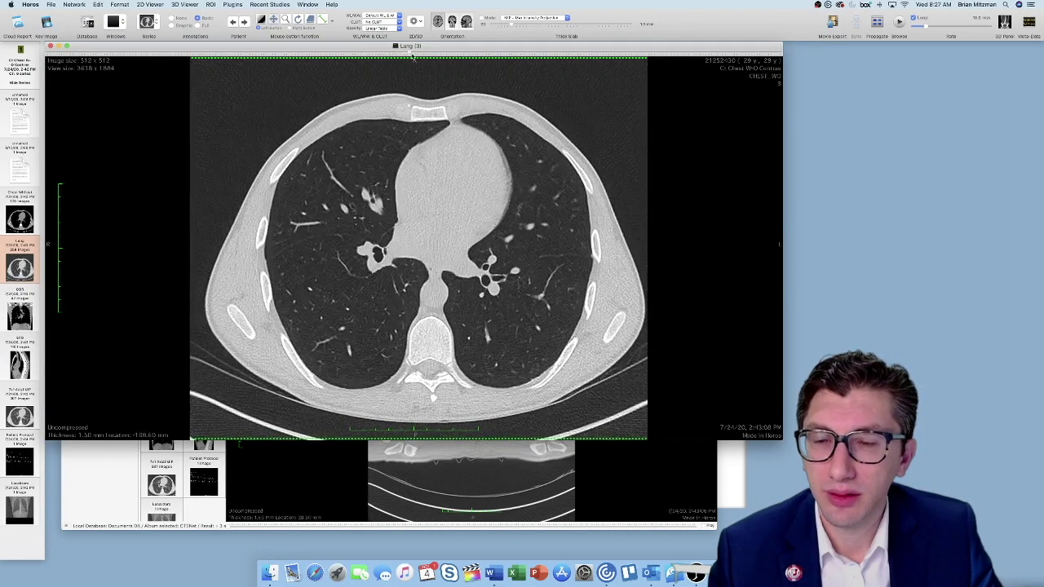
scroll(552, 57, "down", 15)
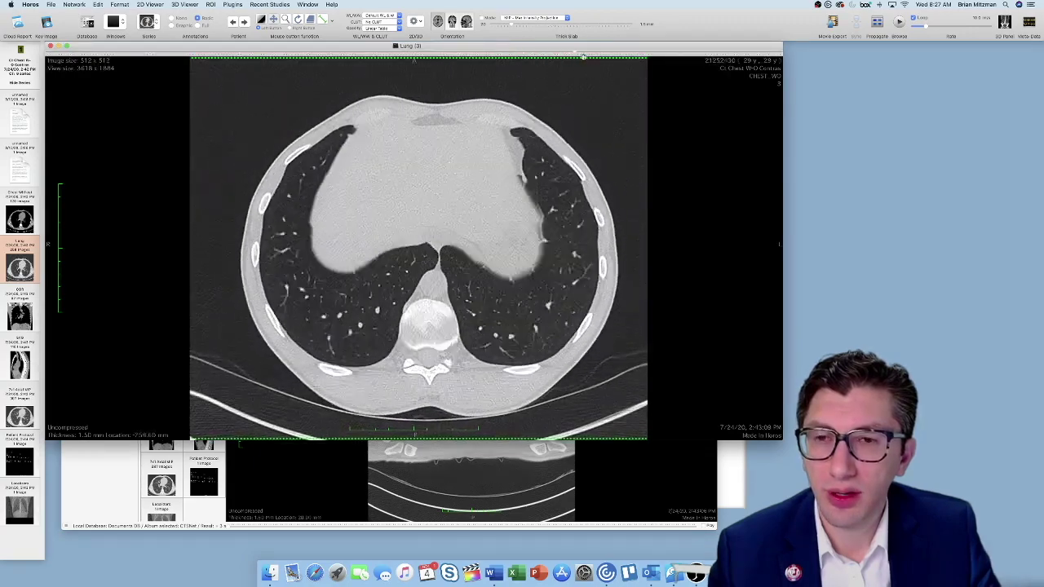
scroll(624, 57, "down", 1)
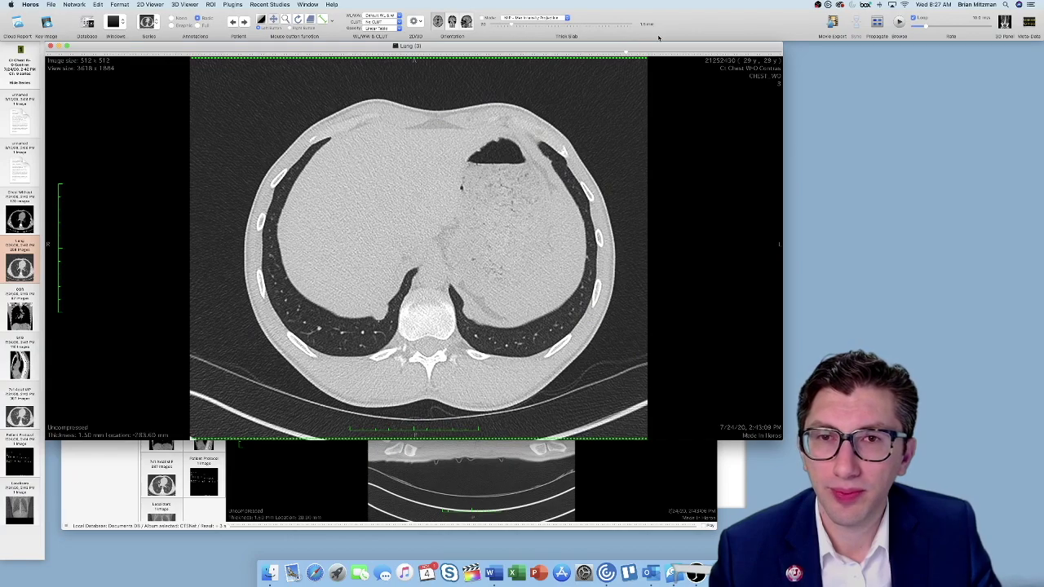
scroll(677, 54, "down", 18)
scroll(677, 53, "up", 20)
scroll(90, 52, "down", 10)
left_click_drag(130, 52, 130, 52)
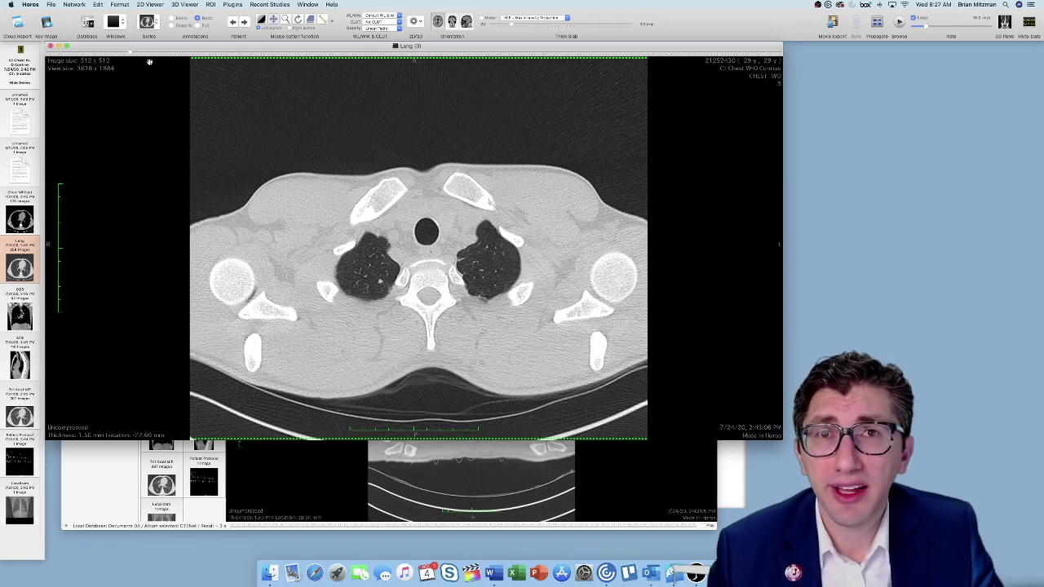
Step: Examine the slices from the lung apices down to the hila and enlarge the posterior pleural edge of the right lung
scroll(351, 249, "up", 5)
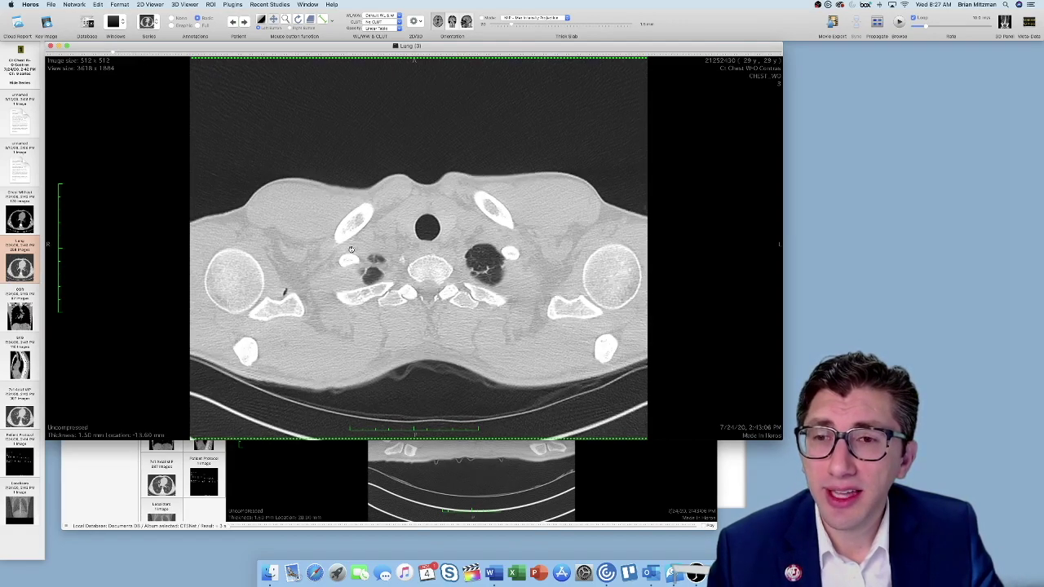
scroll(351, 249, "down", 6)
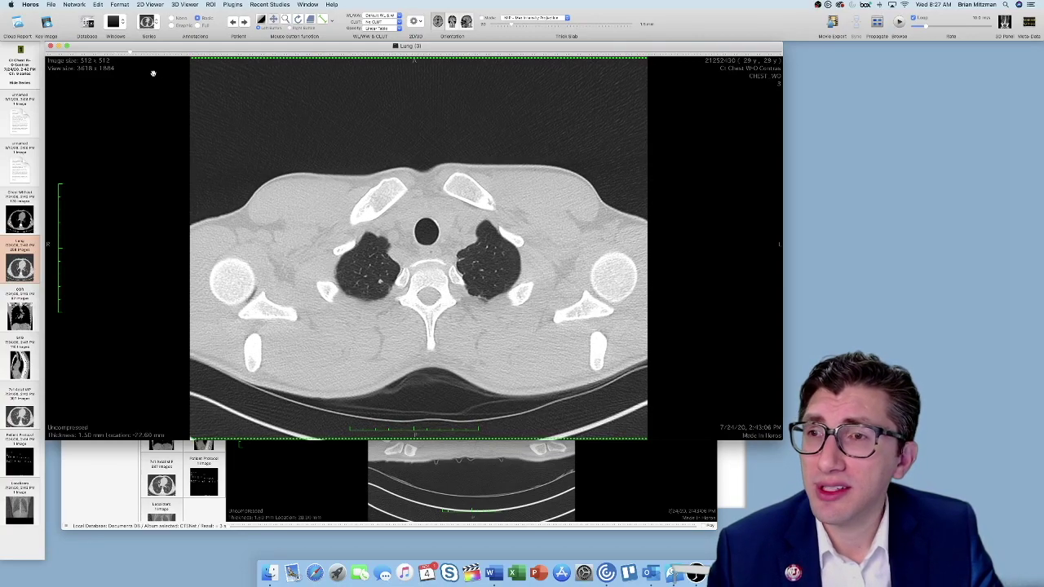
scroll(229, 54, "down", 10)
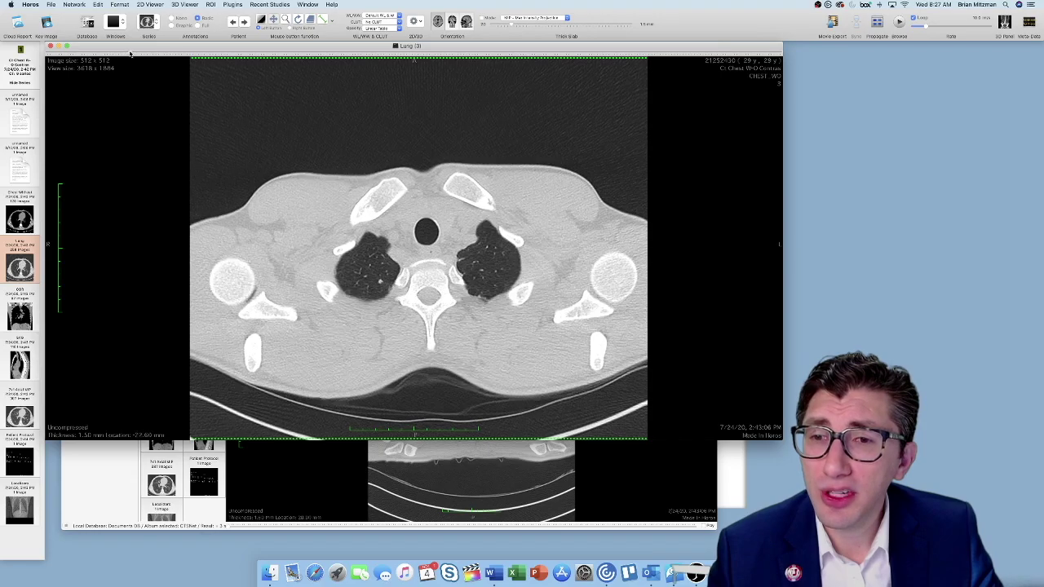
scroll(229, 54, "down", 10)
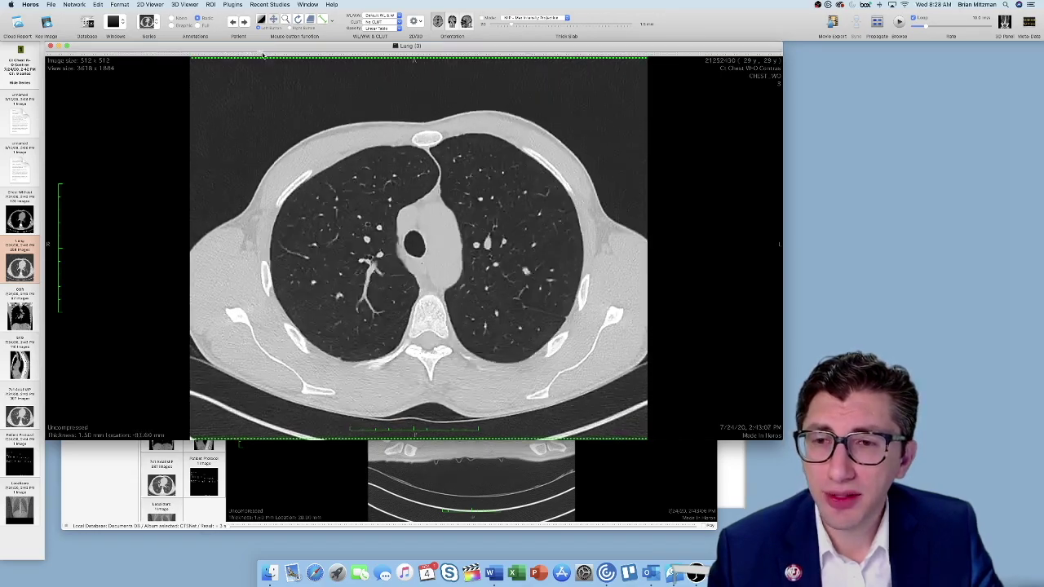
scroll(327, 53, "up", 6)
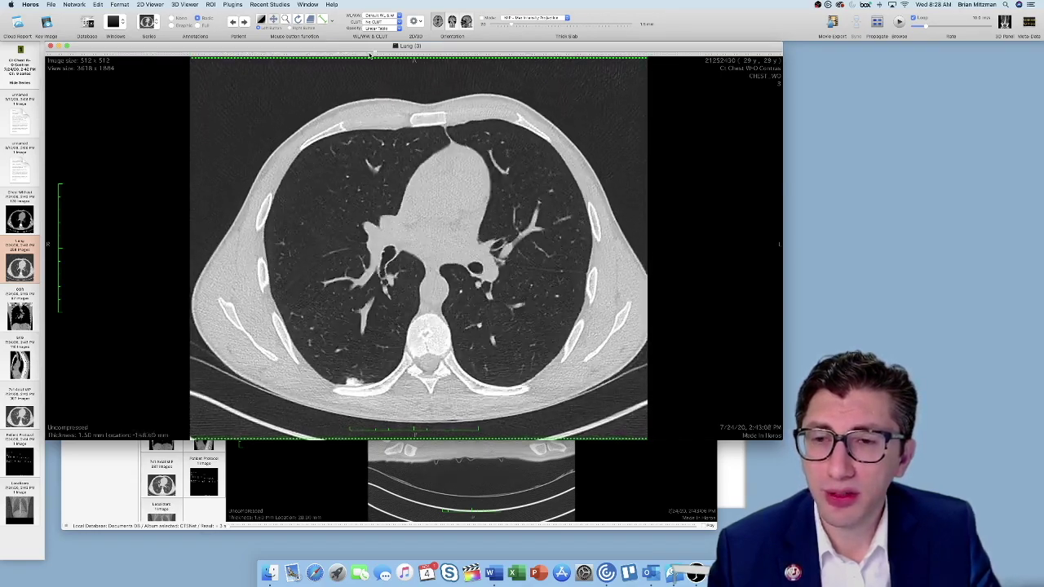
scroll(354, 54, "up", 2)
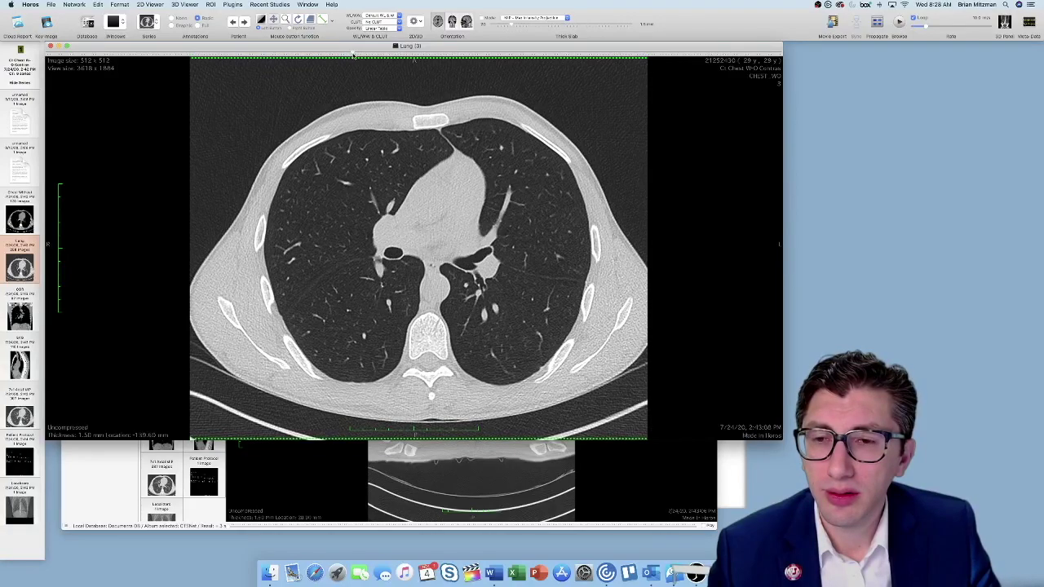
left_click_drag(353, 56, 355, 56)
scroll(355, 54, "down", 2)
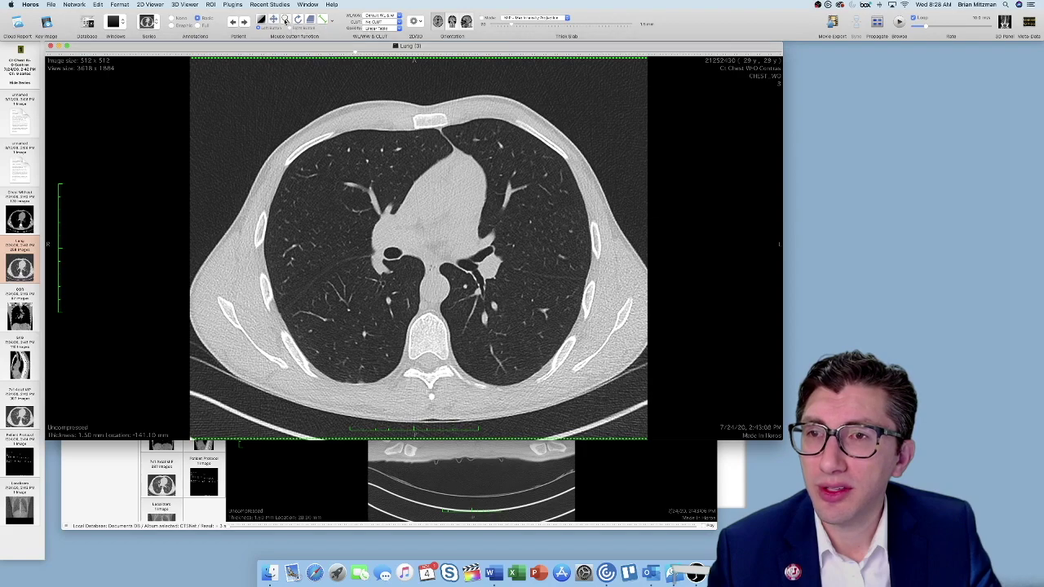
right_click_drag(360, 375, 349, 340)
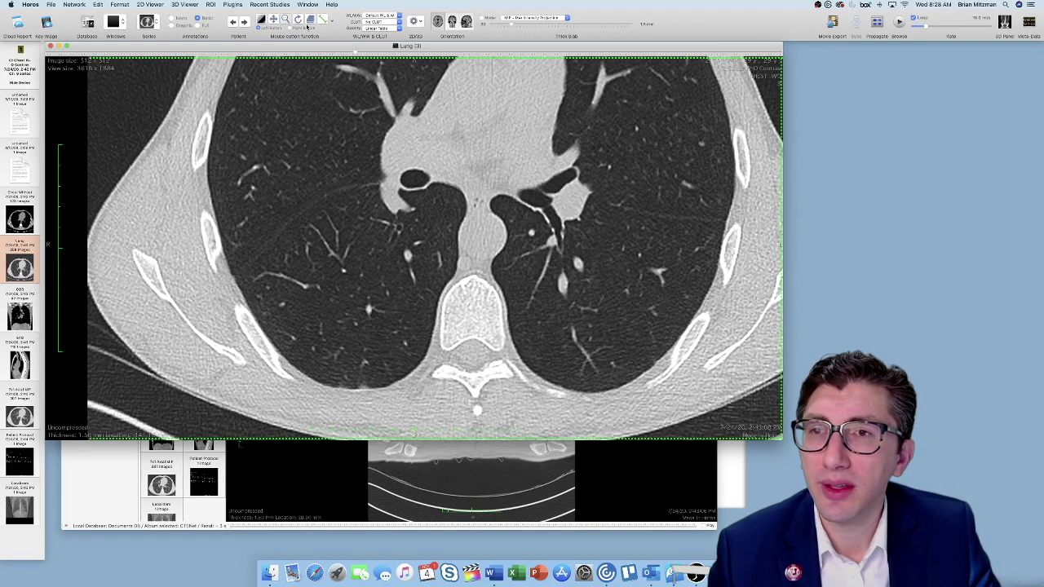
Step: Choose the Closed Polygon ROI tool and set the default ROI name to Lesion1
left_click(331, 20)
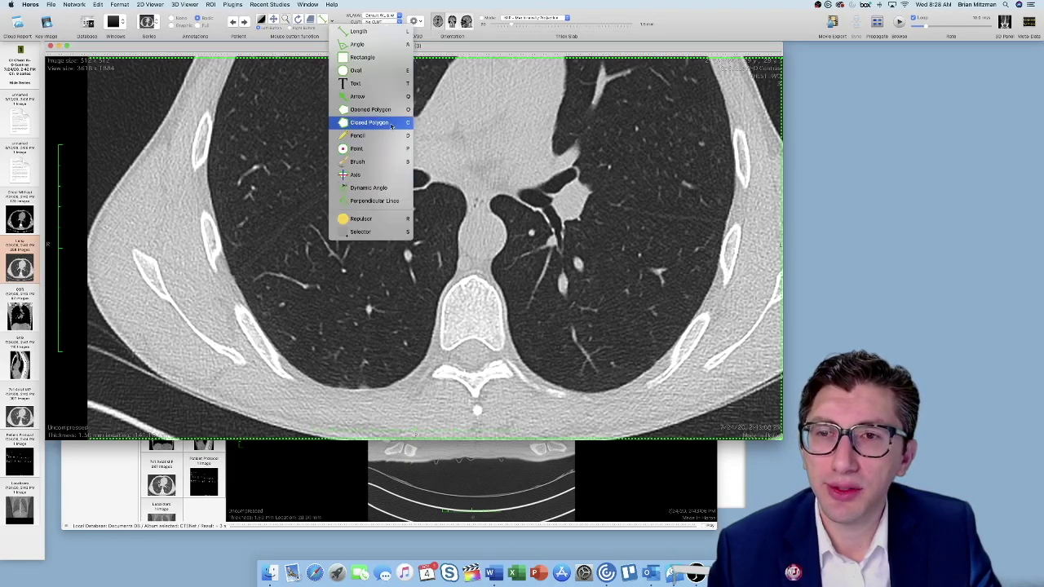
left_click(359, 122)
left_click(211, 4)
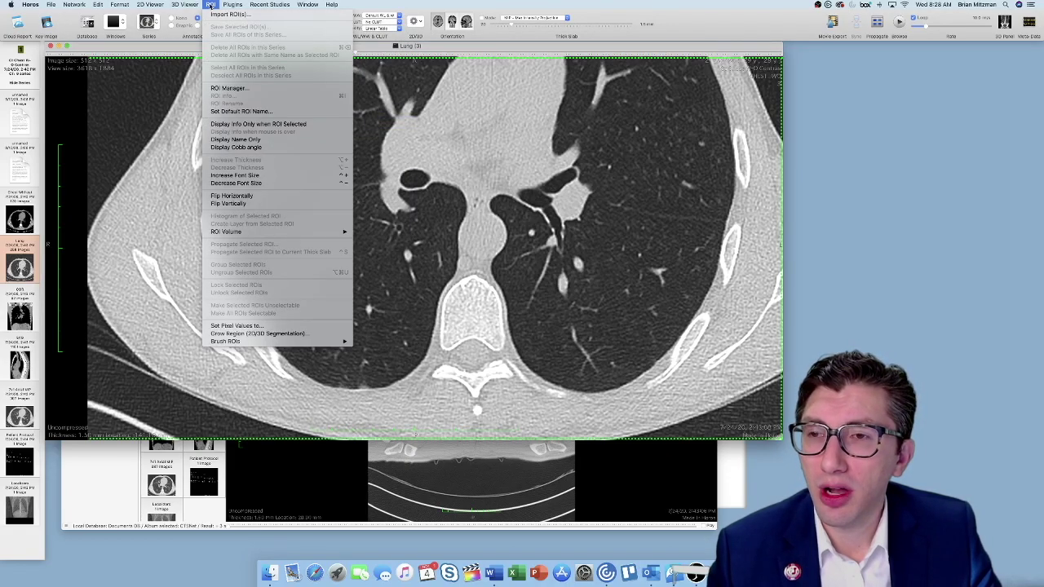
left_click(222, 112)
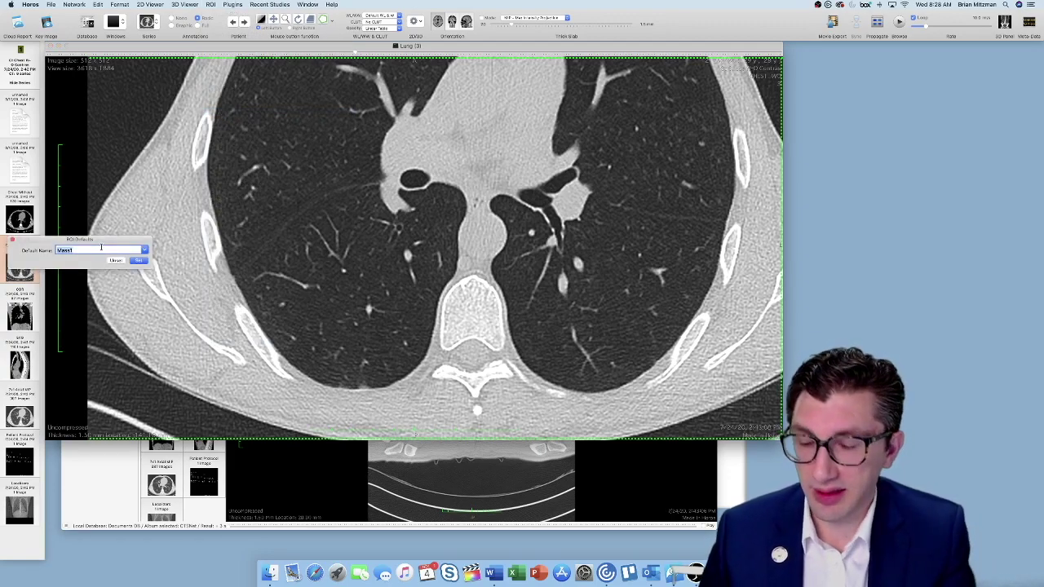
type("Lesion1")
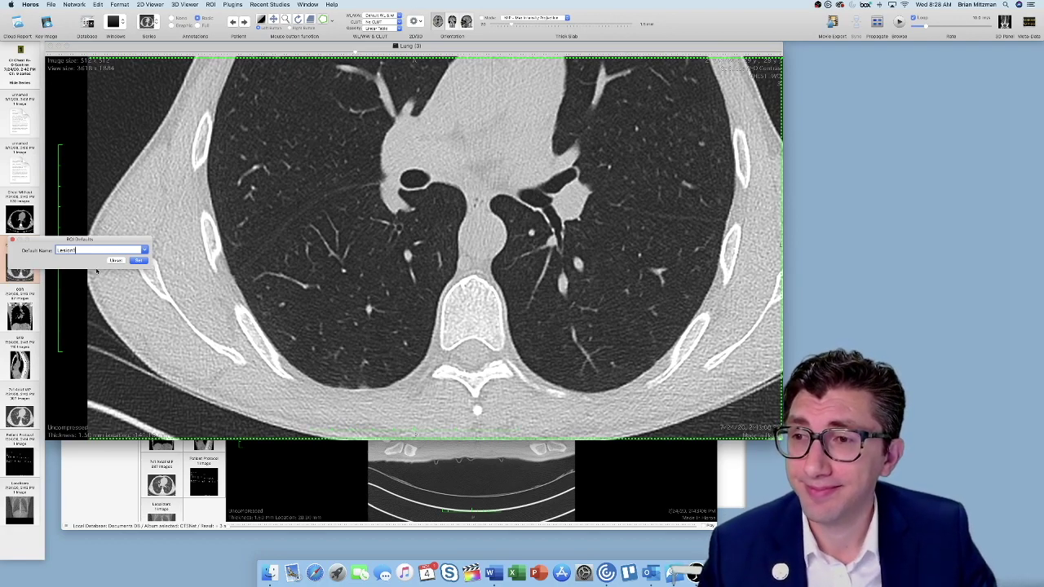
left_click(138, 261)
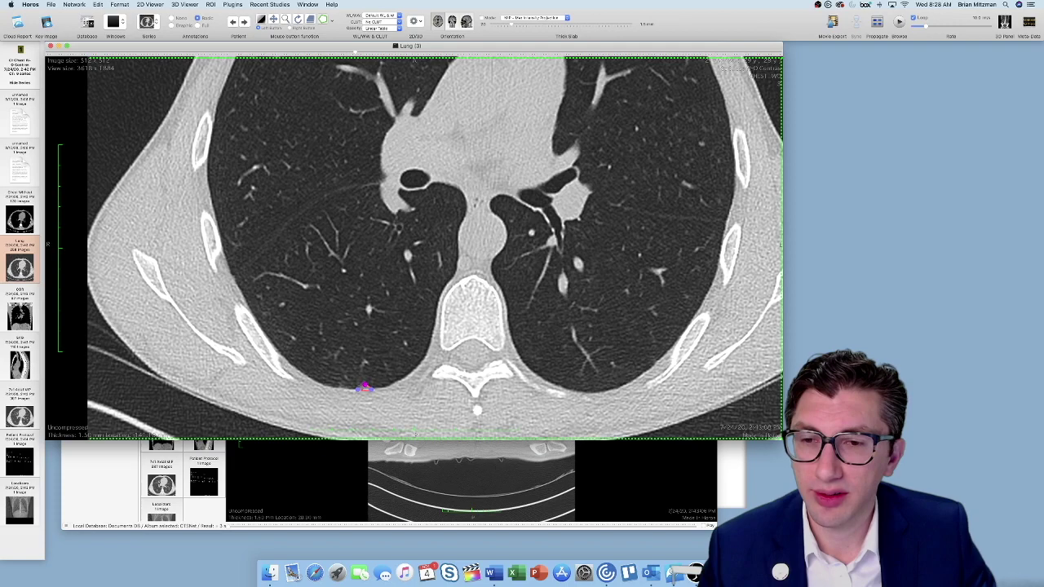
Step: Outline the posterior right pleural lesion with closed polygons on its uppermost slices, one polygon per slice
double_click(359, 389)
scroll(526, 372, "down", 3)
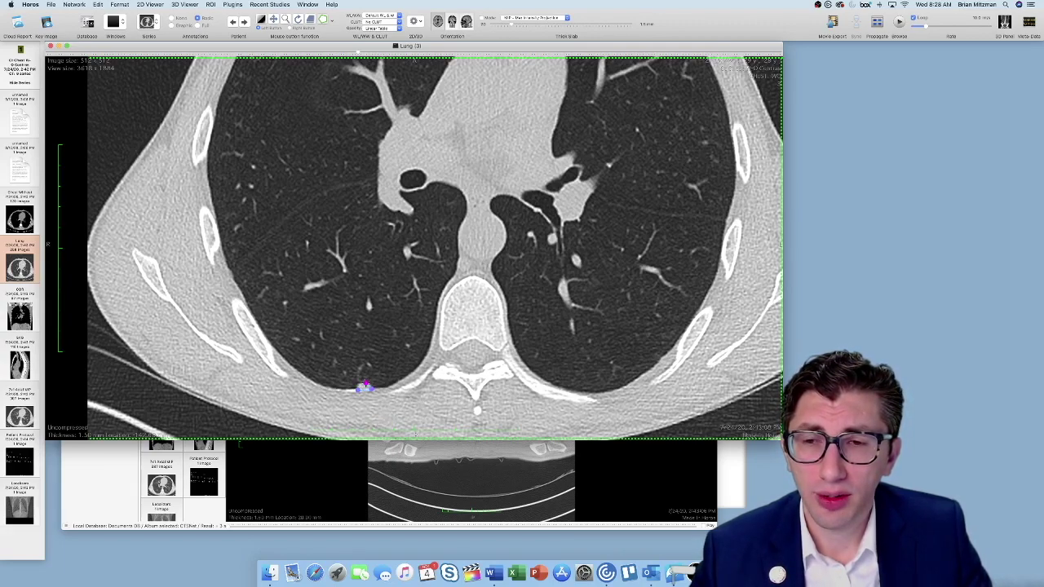
left_click(358, 390)
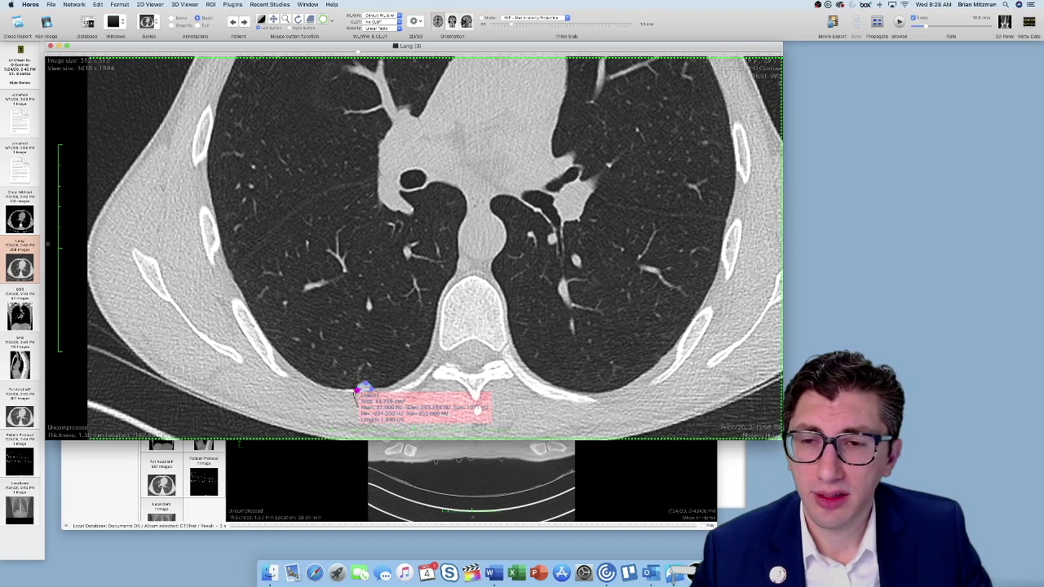
scroll(357, 392, "down", 3)
left_click(357, 388)
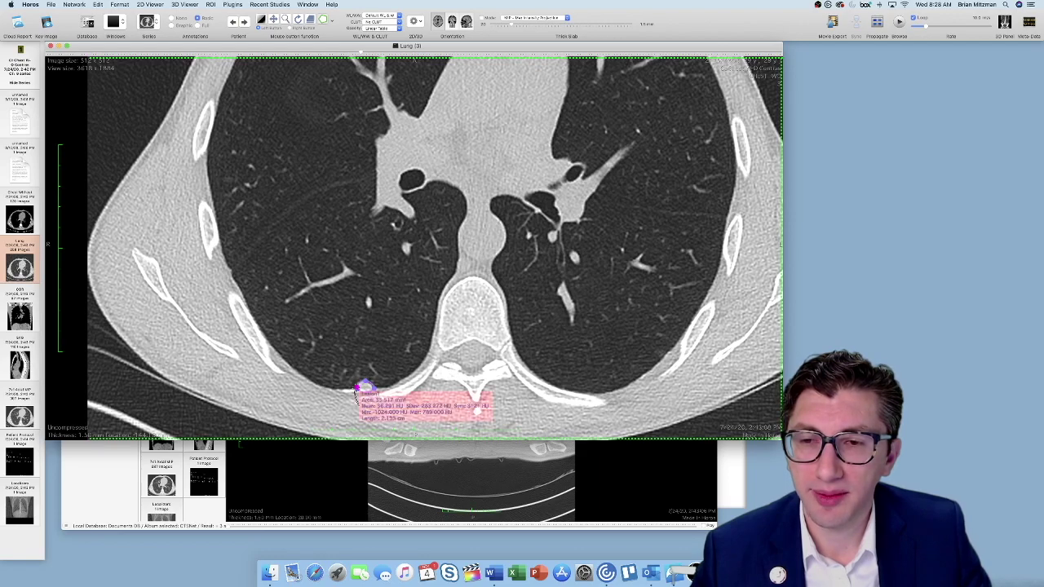
scroll(356, 390, "down", 3)
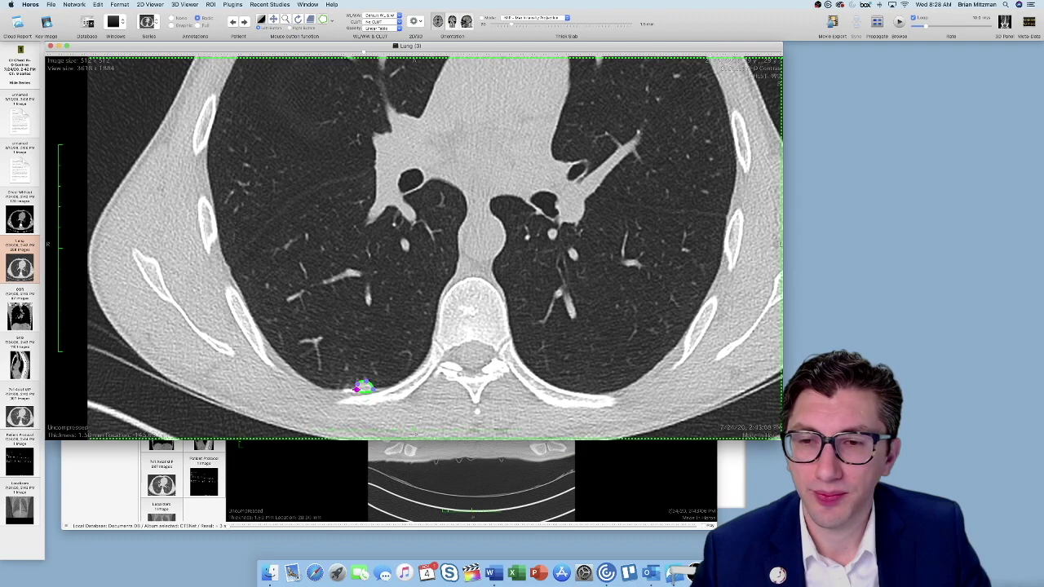
Step: Continue the Lesion1 polygon outlines slice by slice along the posterior rib, down to the lesion's lower end
scroll(364, 388, "down", 3)
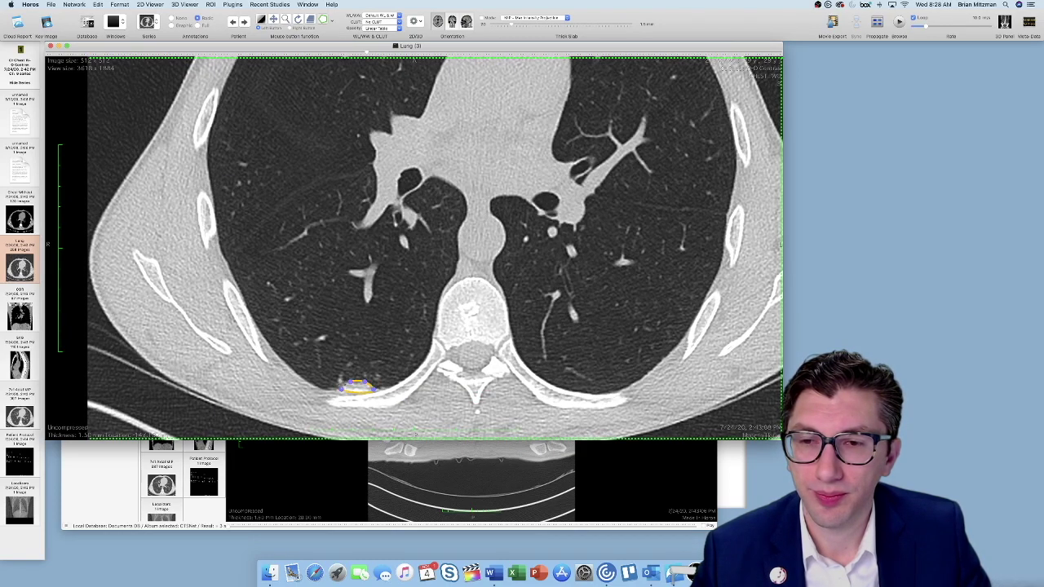
double_click(340, 387)
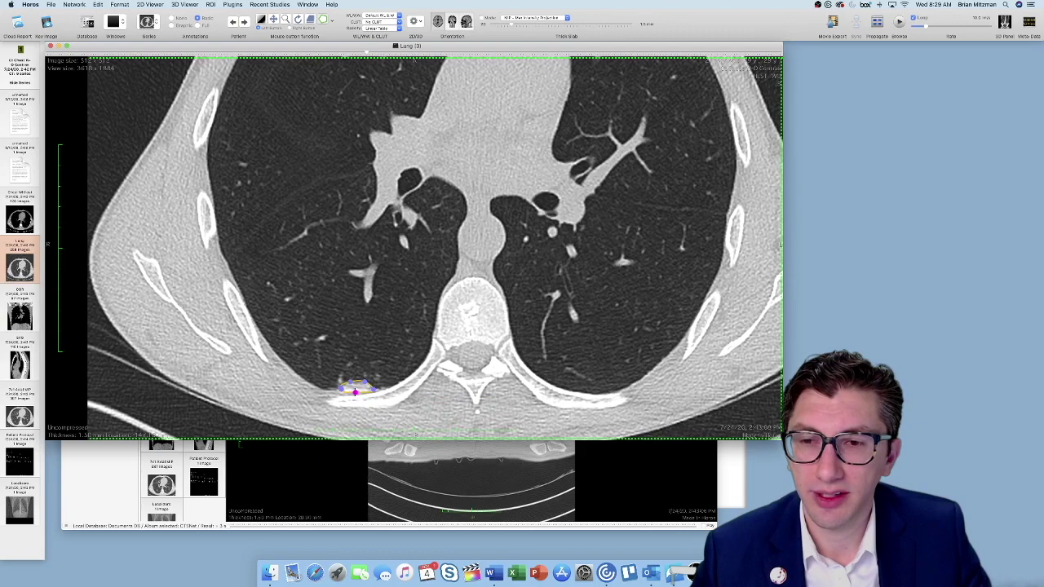
scroll(347, 392, "down", 3)
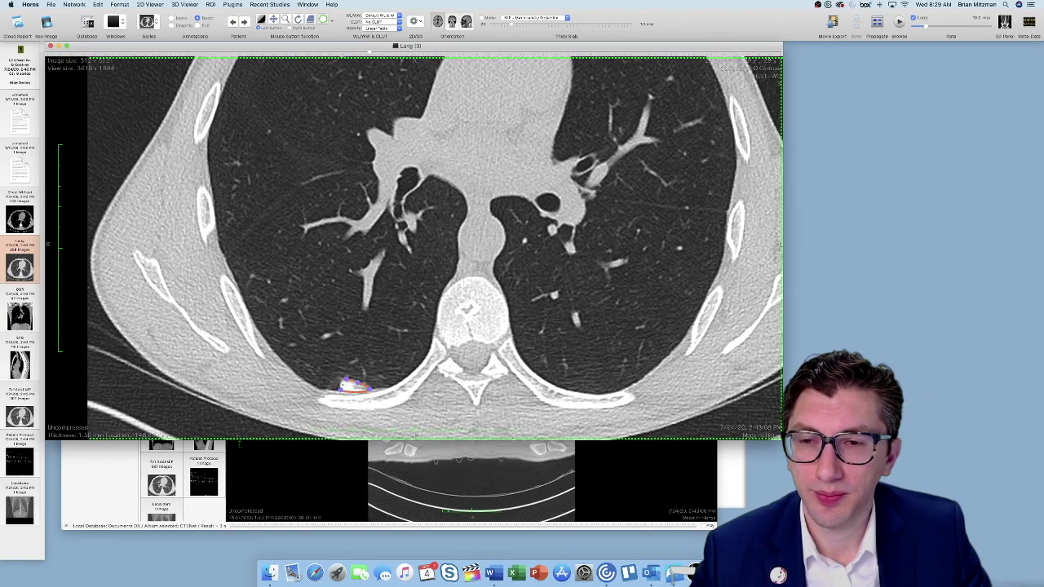
scroll(349, 387, "down", 1)
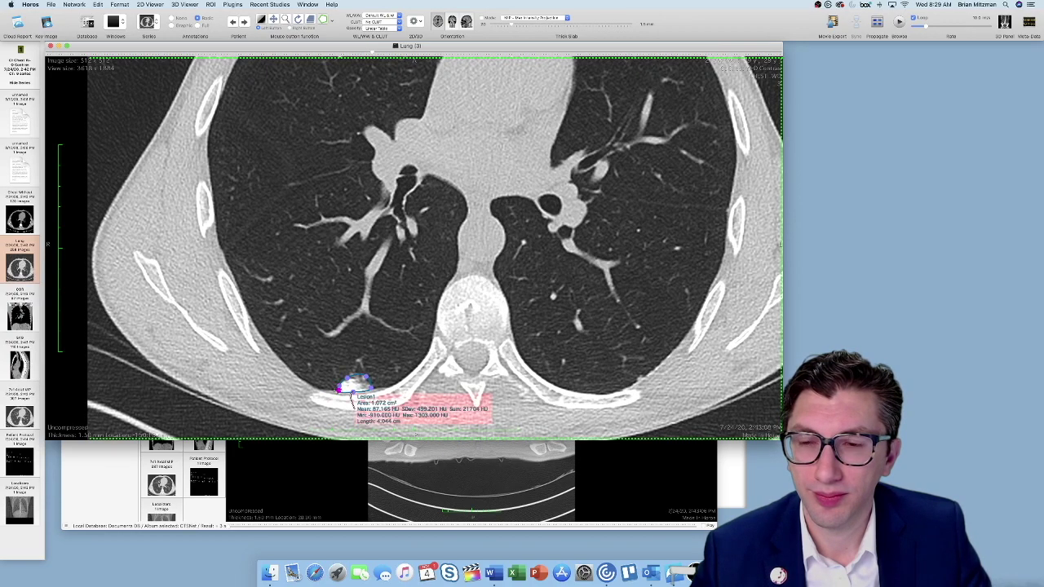
scroll(373, 390, "down", 1)
left_click(368, 376)
left_click(351, 380)
left_click(342, 385)
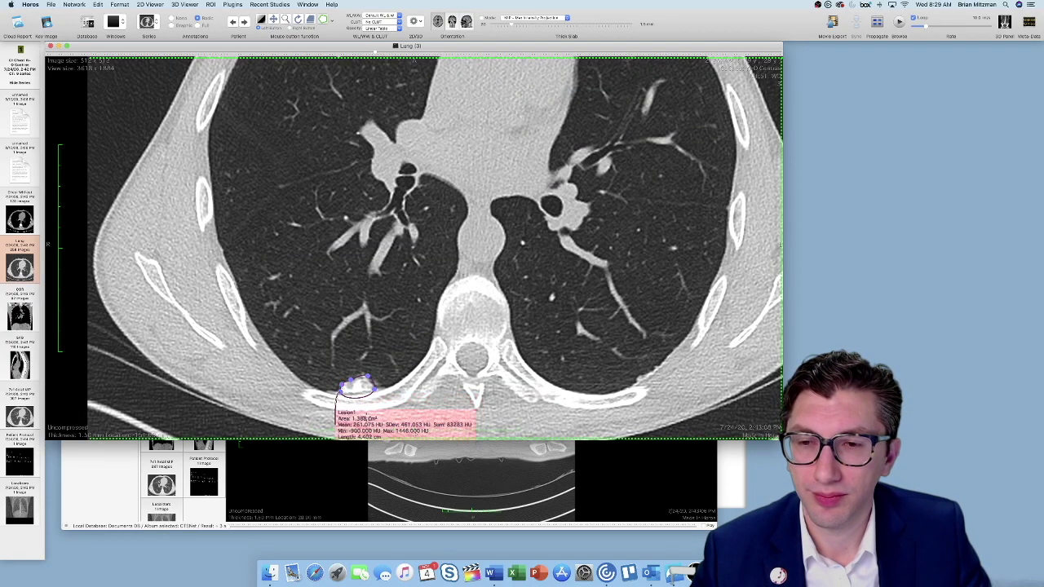
left_click(359, 394)
scroll(359, 393, "down", 1)
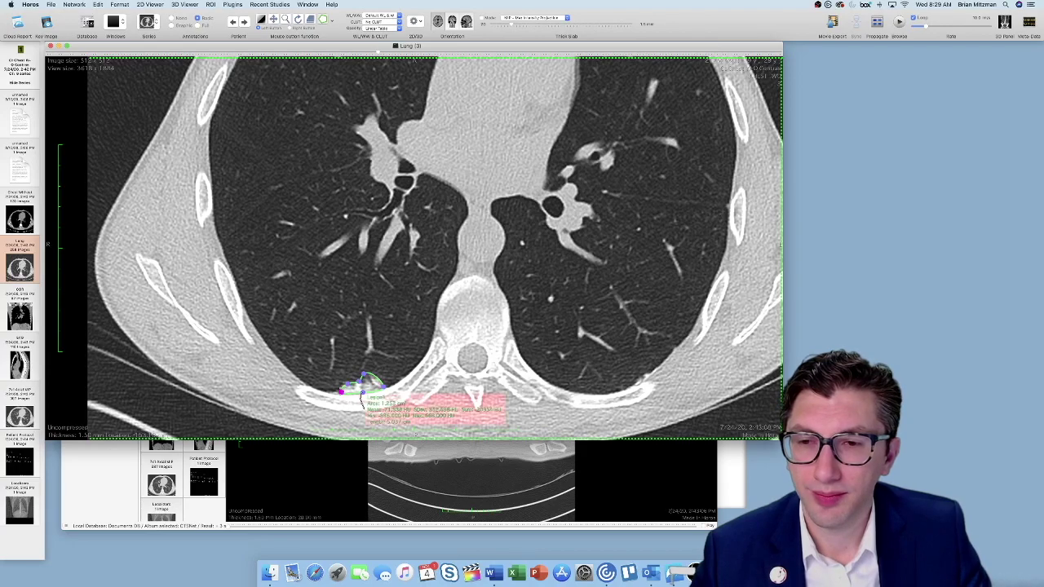
scroll(387, 385, "down", 1)
Step: Set the default ROI name to Lesion2 for the outlines of the next lesion
scroll(367, 392, "up", 3)
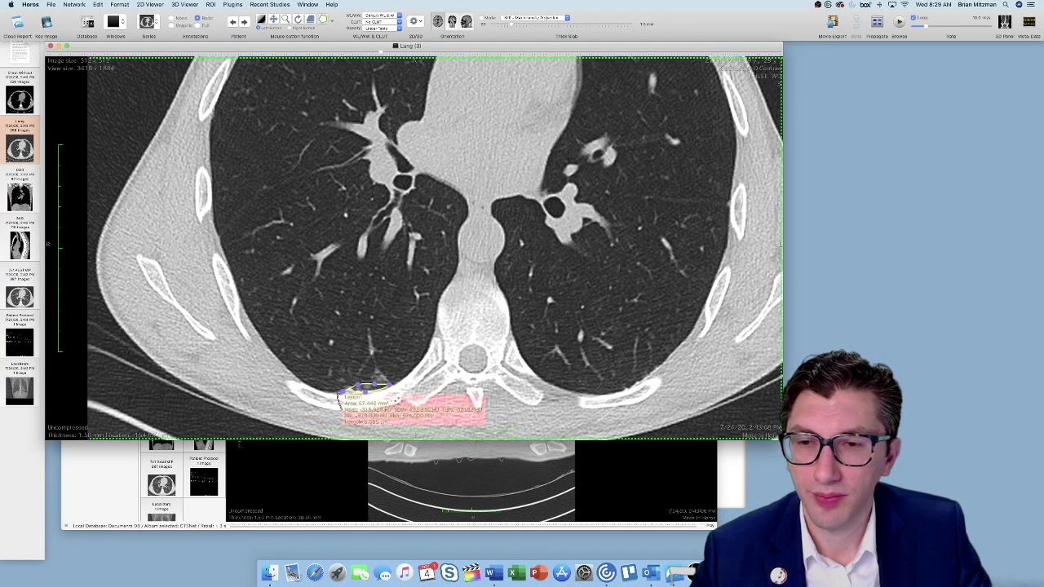
scroll(352, 399, "up", 5)
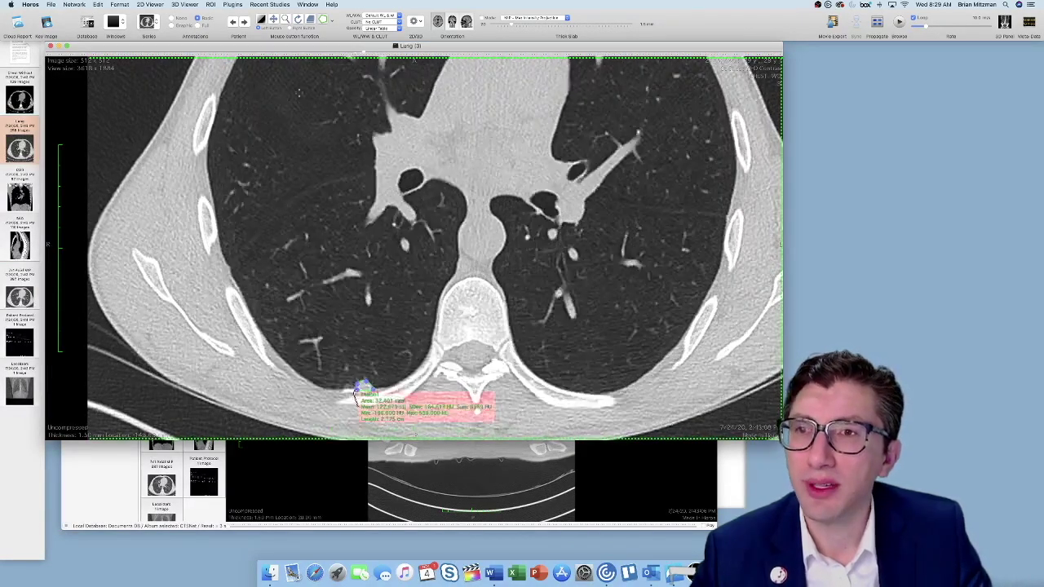
left_click(284, 17)
left_click_drag(297, 106, 299, 214)
left_click(273, 19)
left_click_drag(269, 59, 268, 132)
left_click(210, 4)
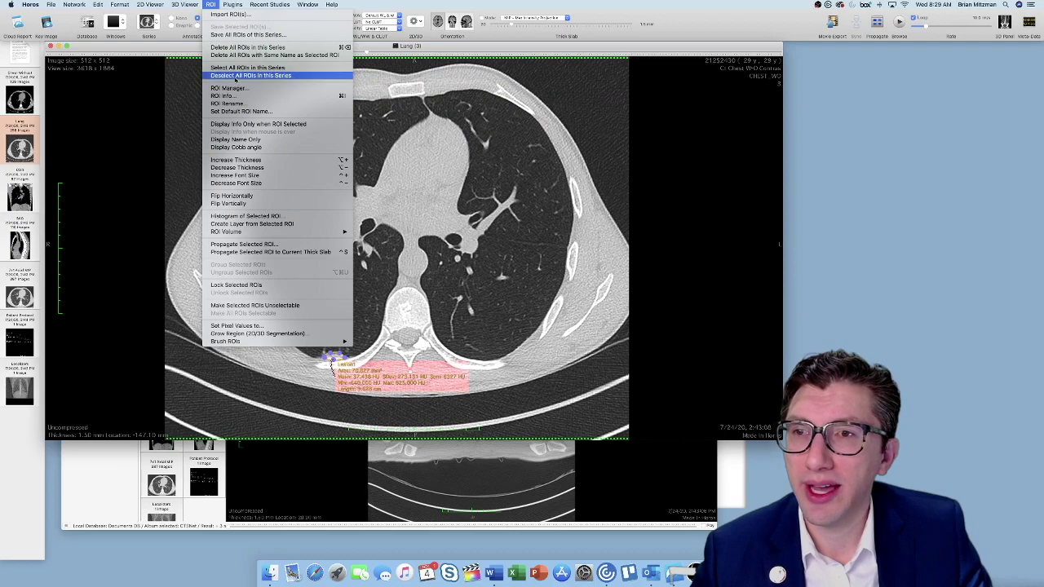
left_click(237, 111)
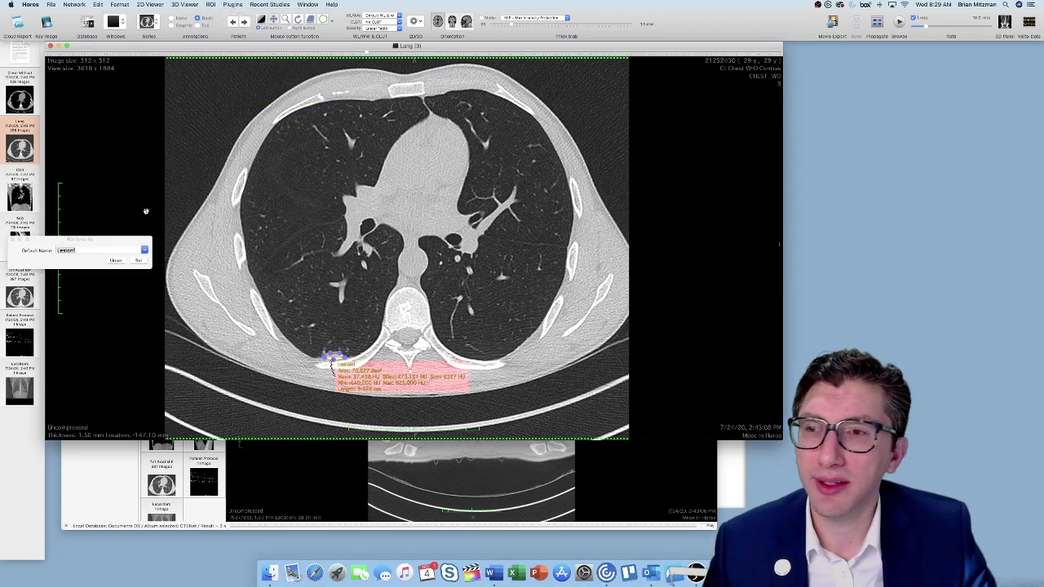
left_click(89, 252)
left_click(89, 251)
key("BackSpace")
type("2")
left_click(139, 260)
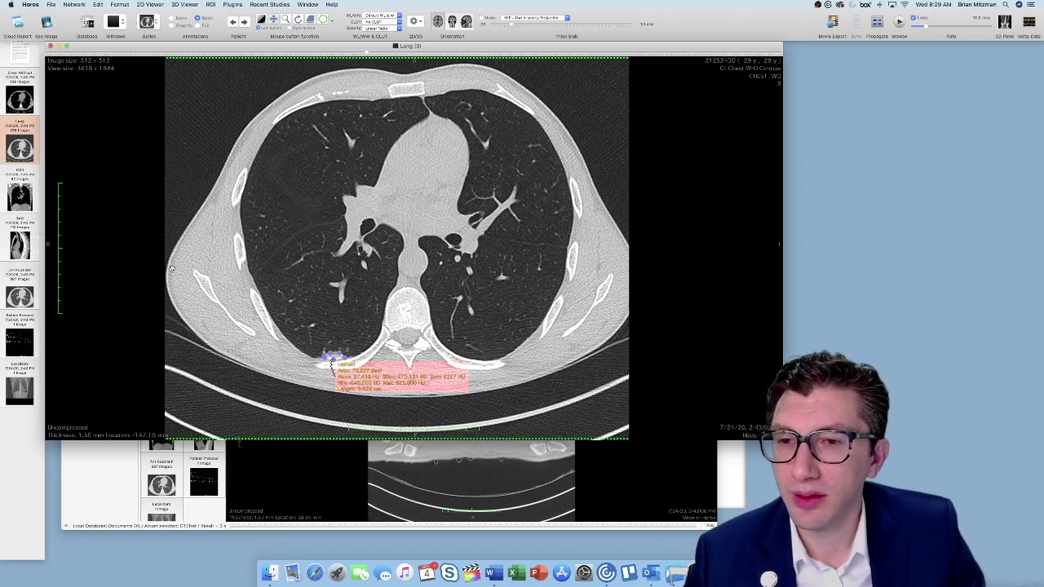
Step: Outline the Lesion2 nodule on the right diaphragm near the spine with a closed polygon on its uppermost slice
scroll(253, 278, "down", 1)
scroll(261, 279, "down", 10)
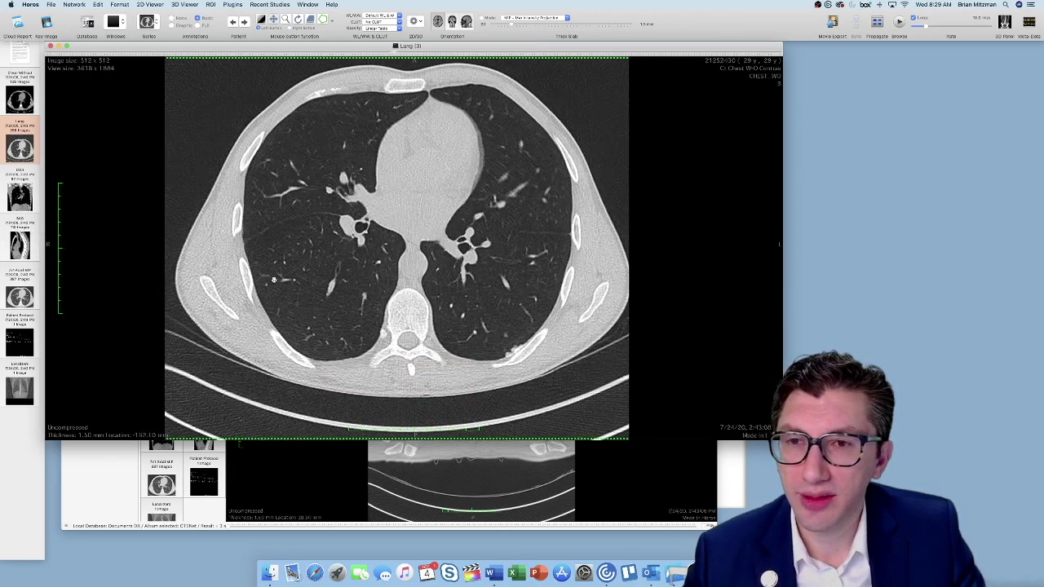
scroll(273, 279, "down", 10)
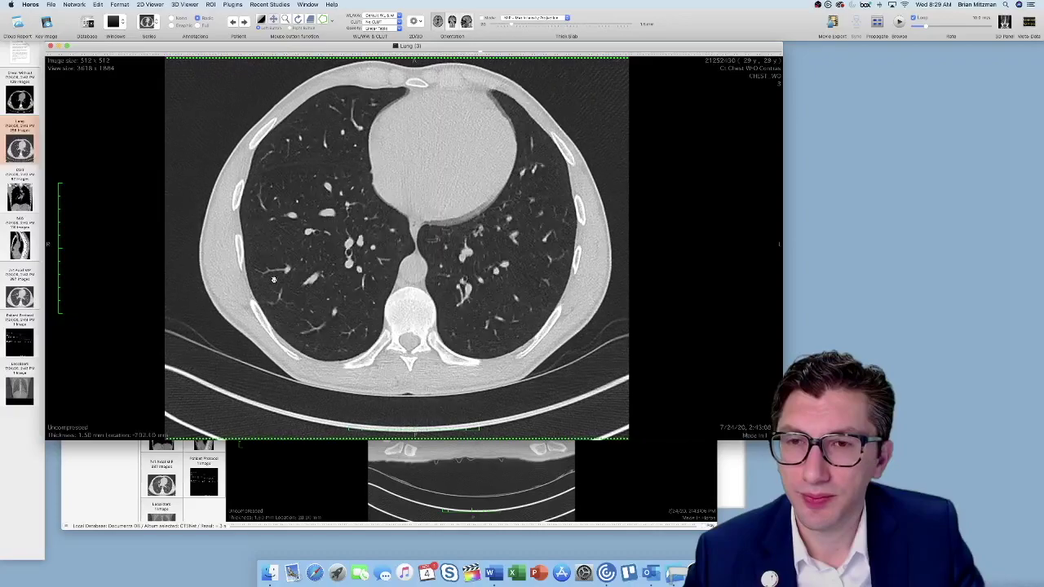
scroll(617, 136, "down", 10)
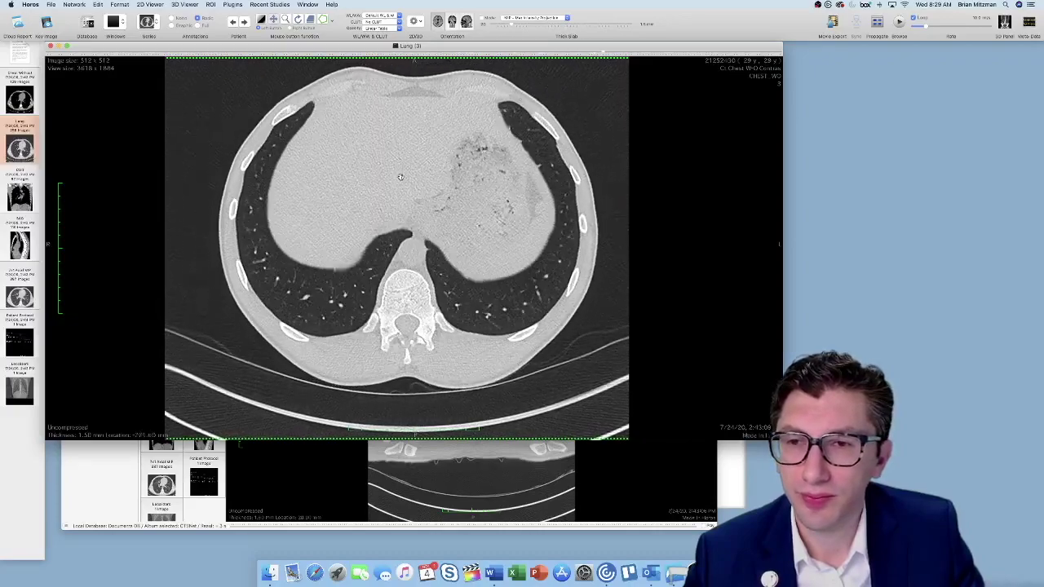
scroll(401, 177, "down", 3)
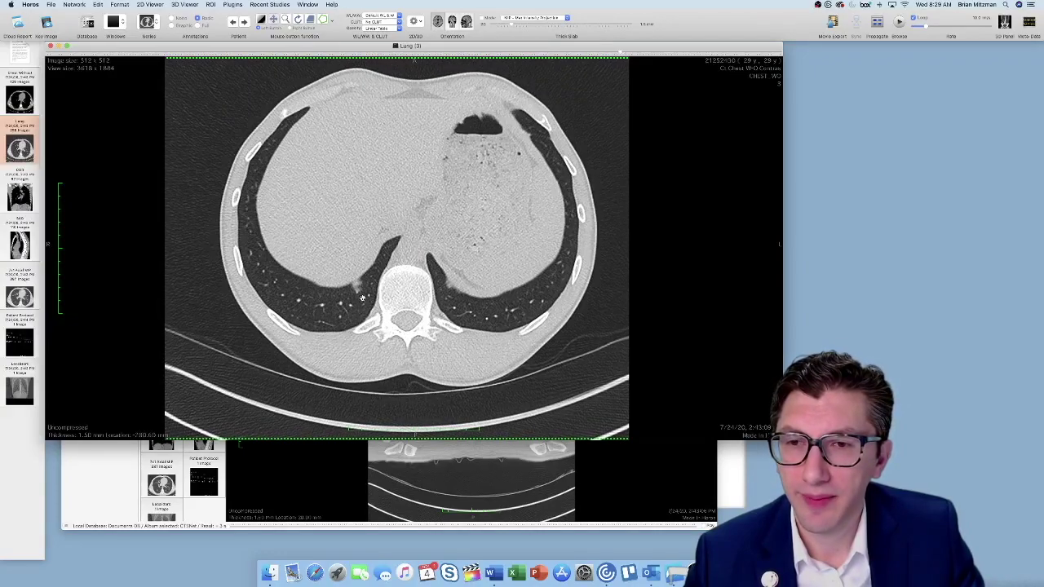
scroll(363, 297, "up", 1)
scroll(362, 298, "down", 1)
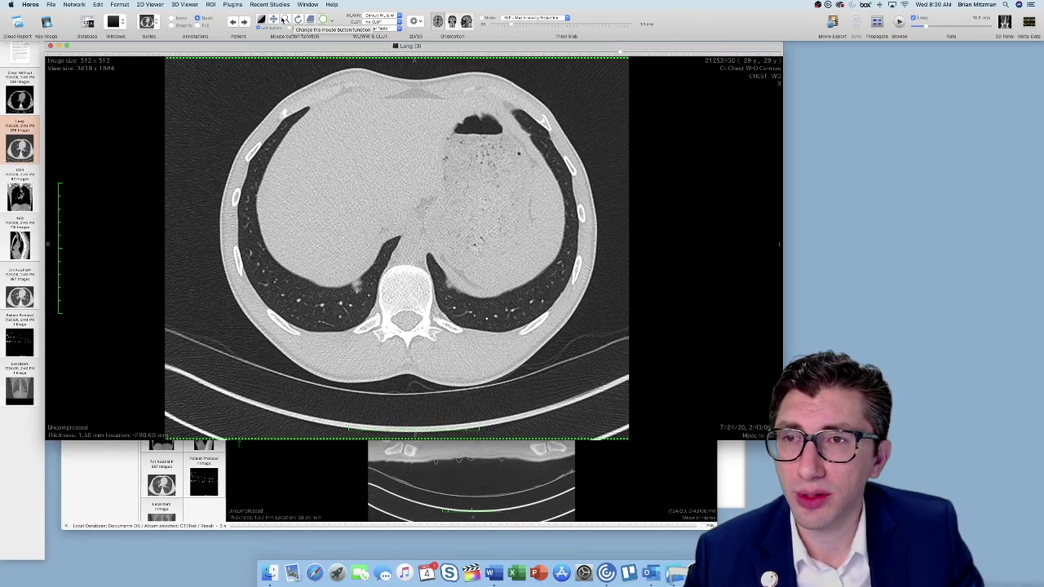
right_click_drag(346, 219, 345, 178)
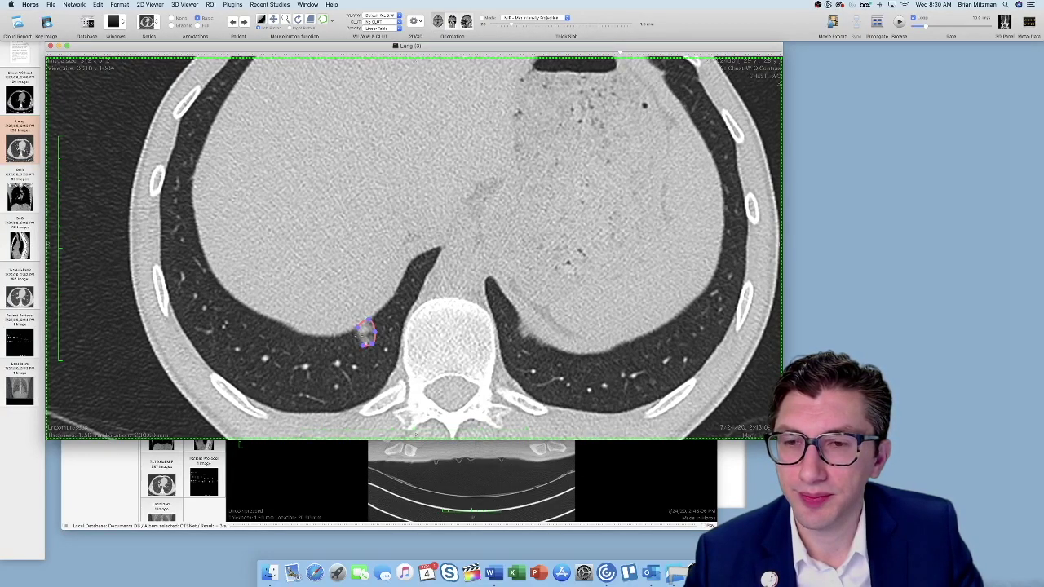
double_click(357, 327)
scroll(357, 332, "down", 1)
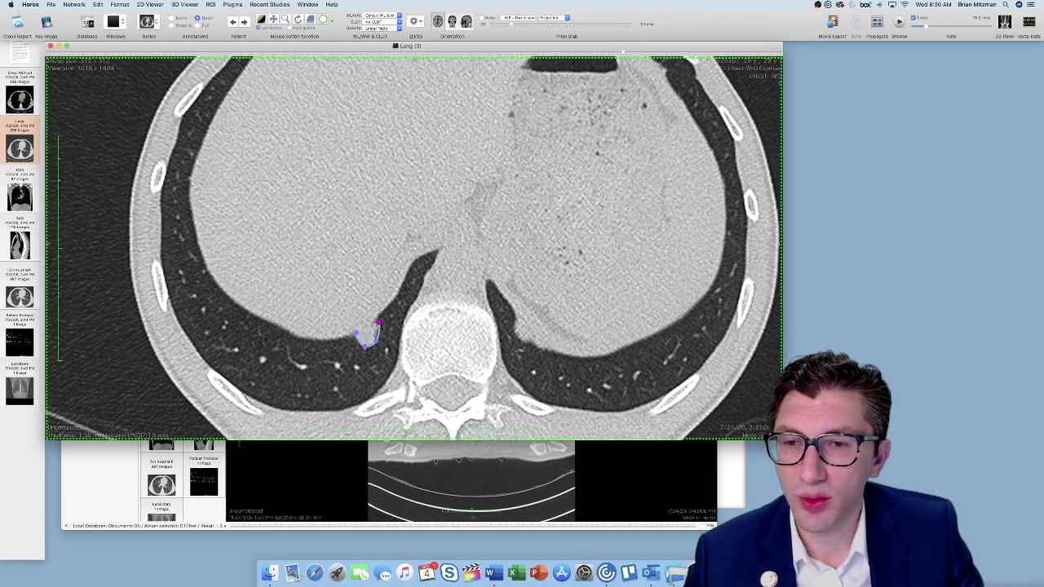
Step: Continue the Lesion2 closed-polygon outlines slice by slice down through the middle of the diaphragmatic lesion
scroll(356, 334, "down", 2)
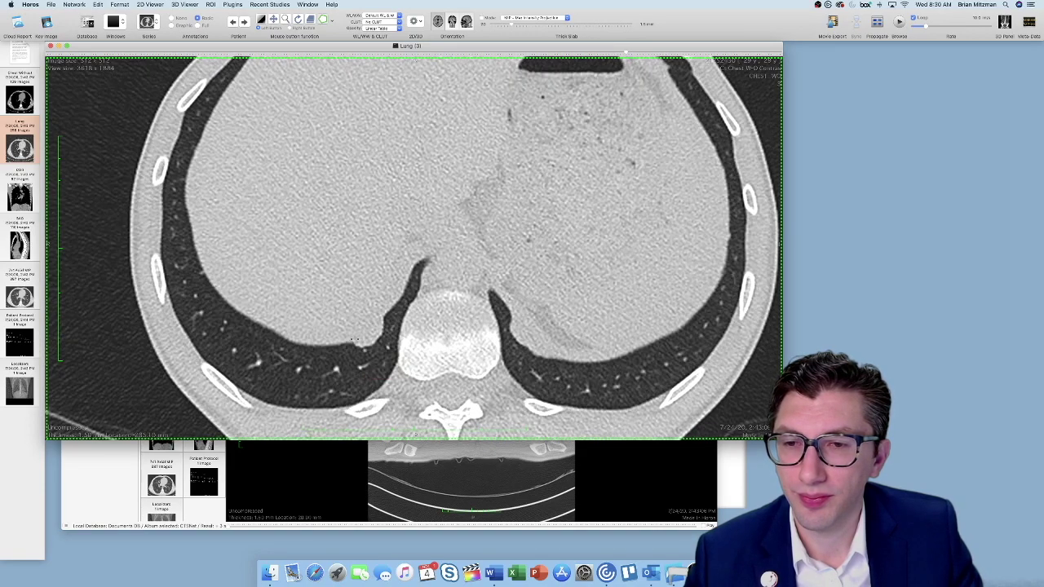
scroll(363, 344, "down", 2)
left_click_drag(367, 345, 384, 330)
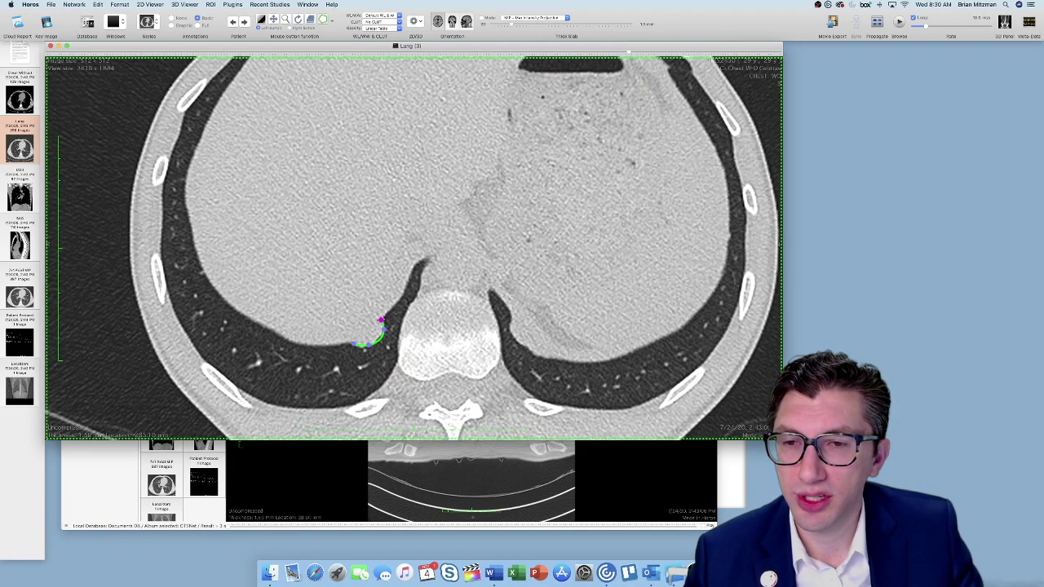
left_click(354, 343)
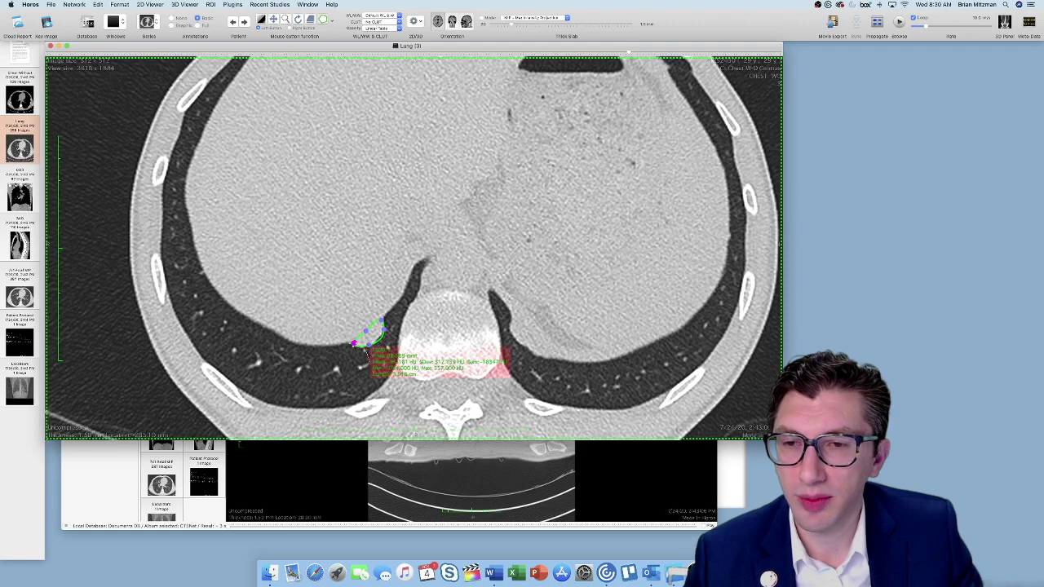
scroll(360, 349, "down", 1)
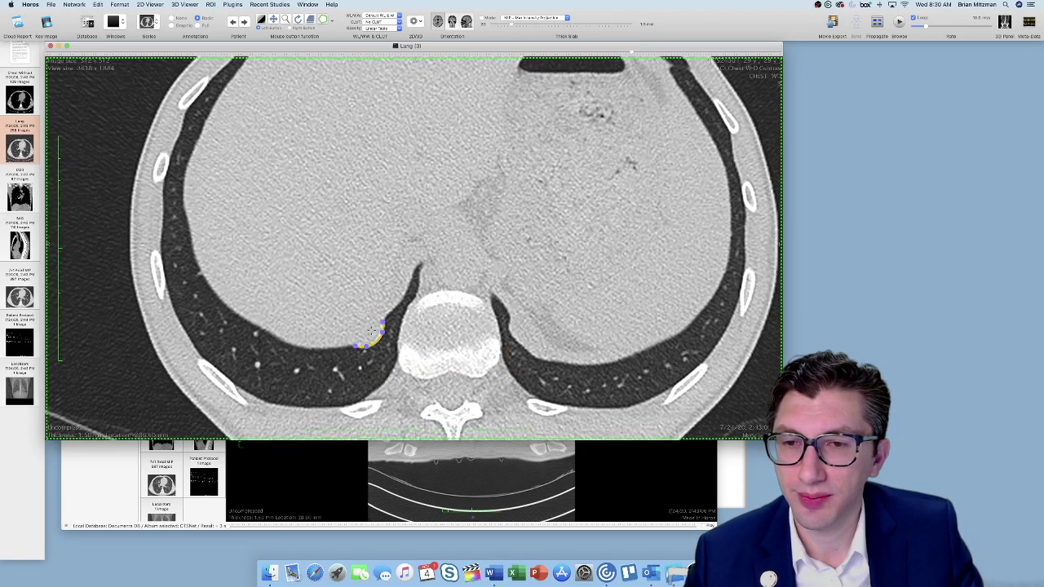
left_click_drag(356, 346, 359, 342)
scroll(355, 348, "down", 1)
scroll(355, 348, "up", 1)
scroll(358, 348, "down", 1)
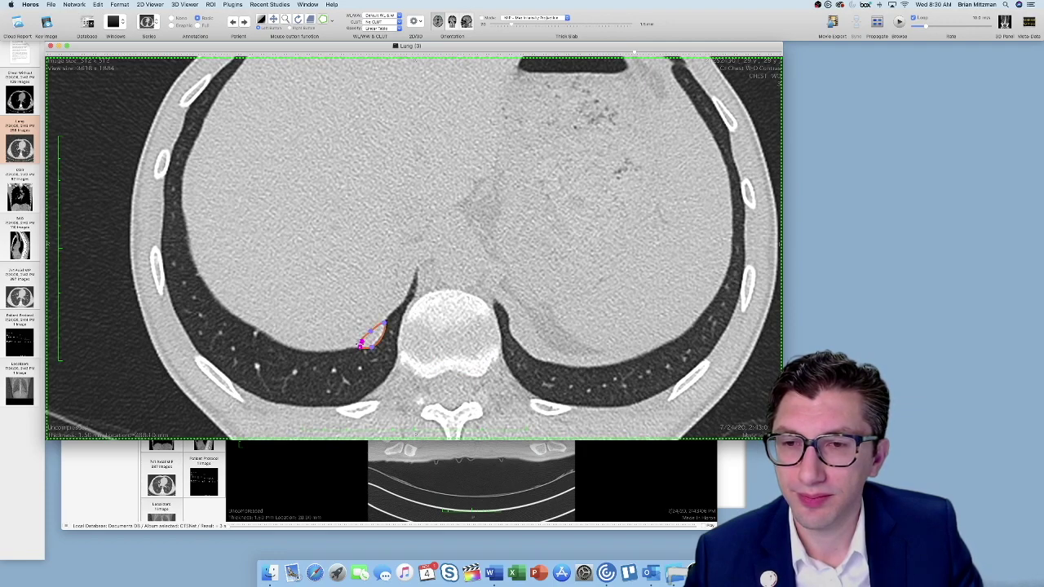
Step: Finish the Lesion2 outlines on the lesion's lowest slices and check the outlined range for gaps
left_click(360, 348)
scroll(363, 350, "down", 1)
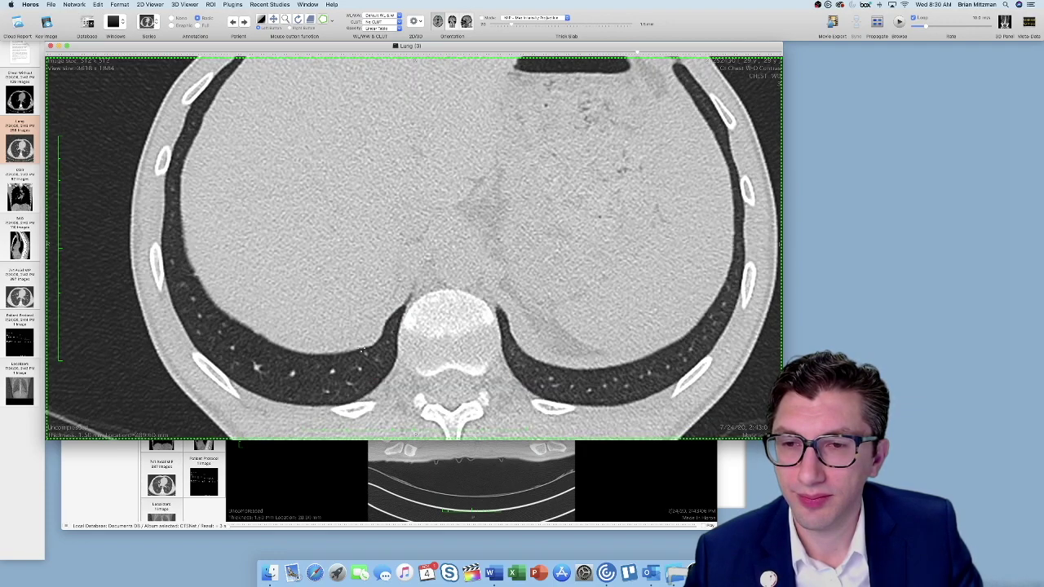
left_click(370, 339)
left_click(366, 347)
scroll(420, 364, "down", 1)
scroll(419, 364, "up", 4)
scroll(419, 363, "up", 8)
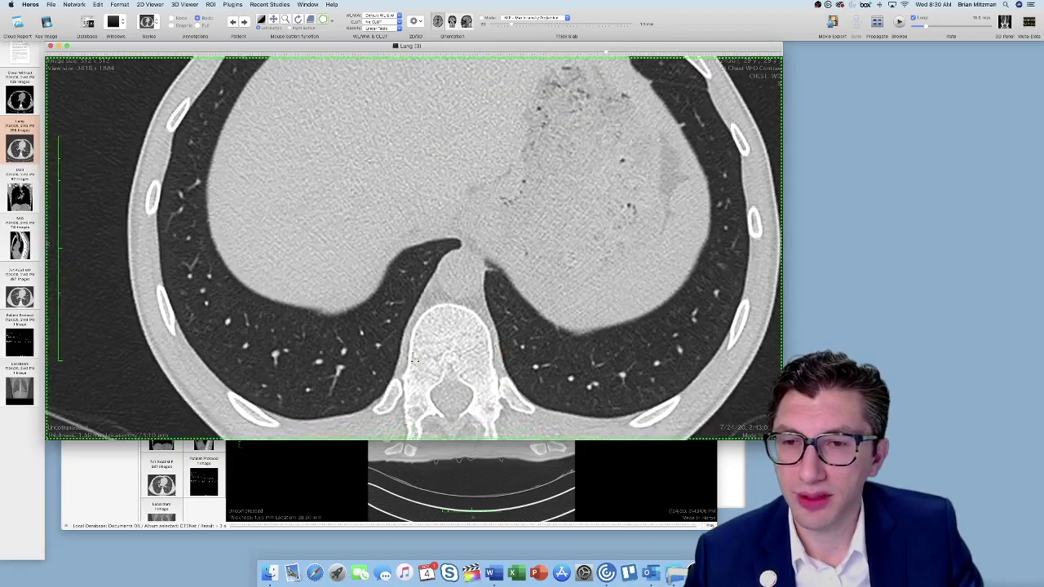
scroll(419, 362, "down", 7)
scroll(412, 359, "down", 2)
scroll(412, 359, "up", 2)
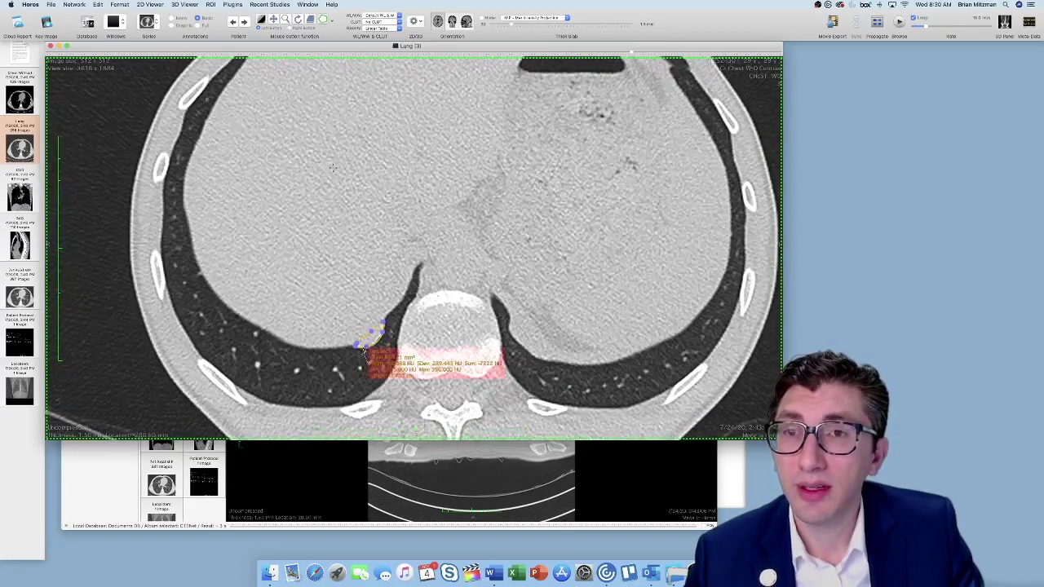
Step: Outline the small nodule in the posteromedial right lung apex with a closed polygon on its lowest slice
left_click(286, 21)
left_click_drag(378, 193, 378, 269)
scroll(111, 55, "up", 20)
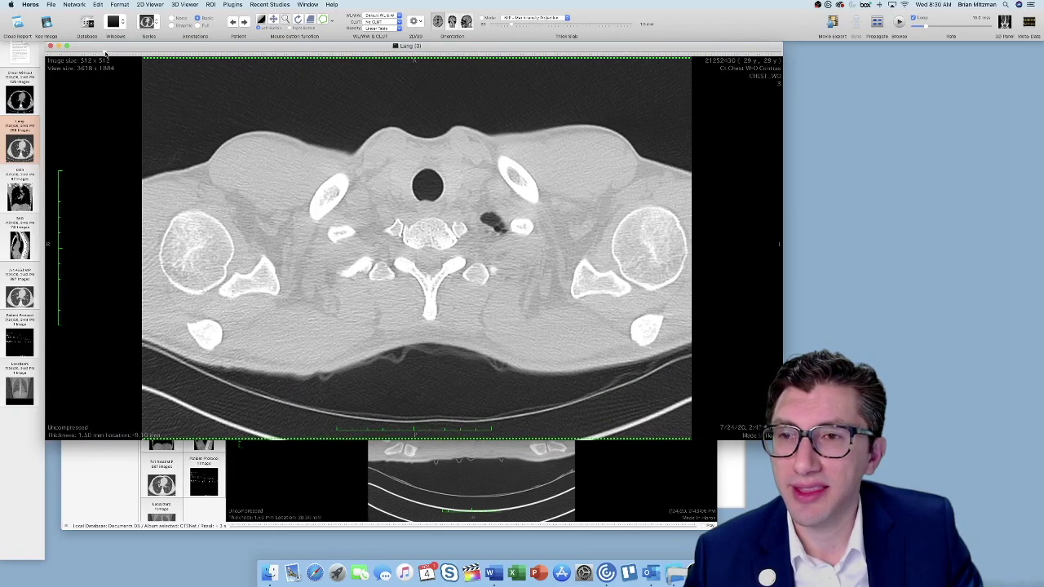
scroll(109, 56, "down", 3)
scroll(143, 54, "up", 4)
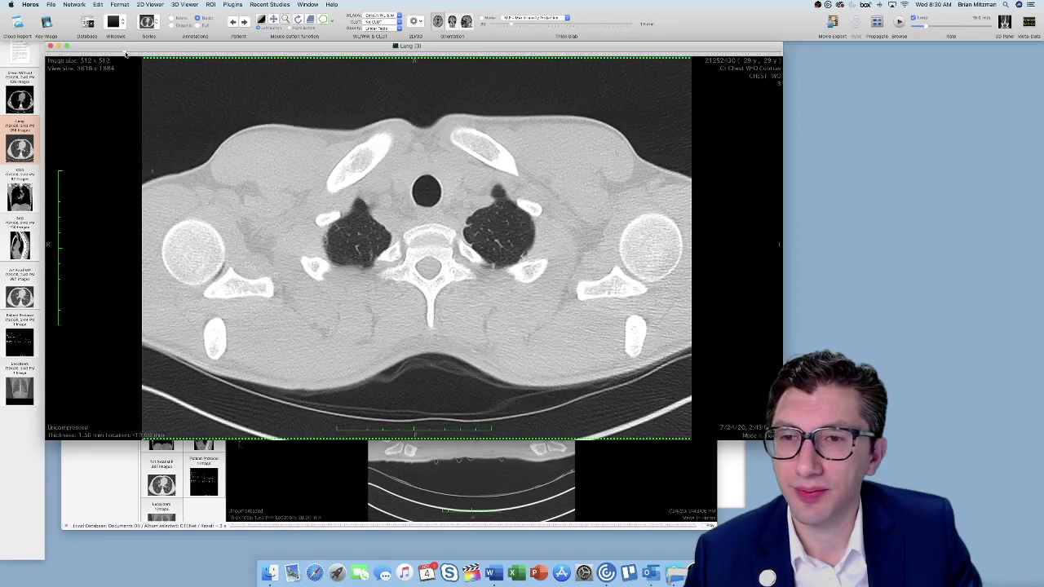
scroll(126, 54, "down", 1)
scroll(125, 54, "up", 2)
scroll(125, 55, "down", 1)
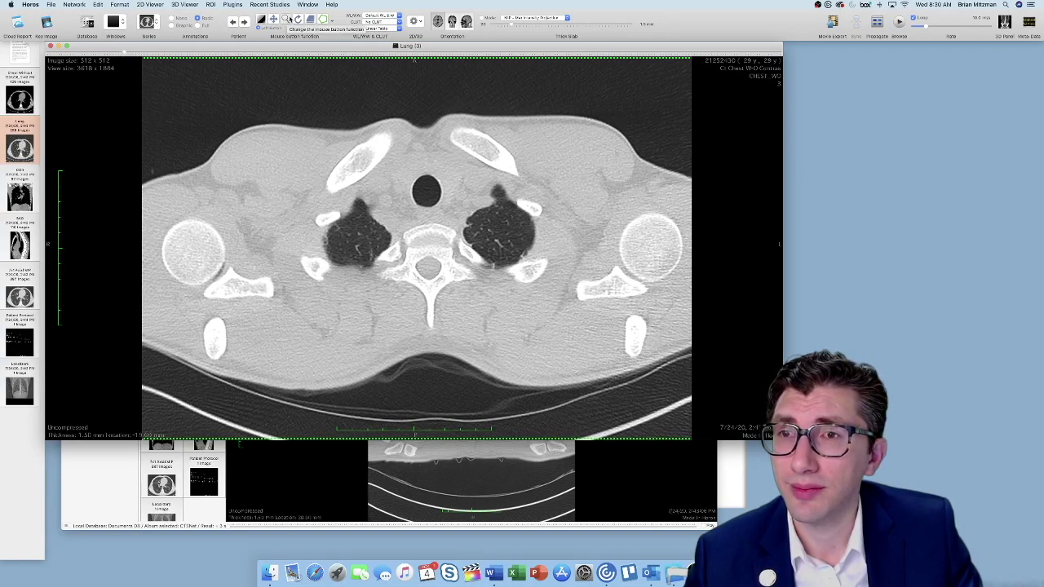
left_click(286, 19)
left_click_drag(382, 256, 335, 85)
scroll(326, 96, "down", 8)
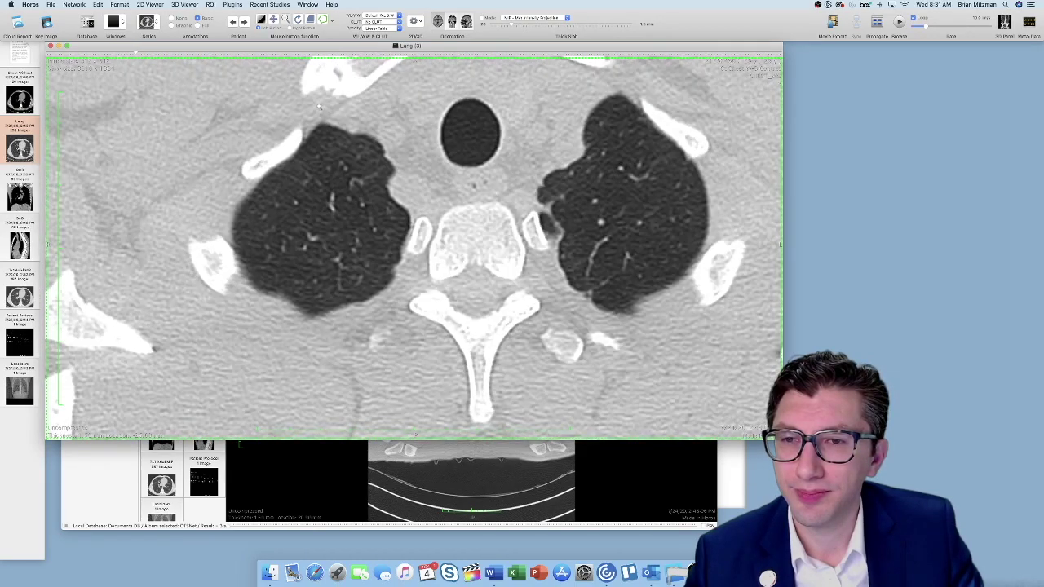
scroll(320, 106, "down", 2)
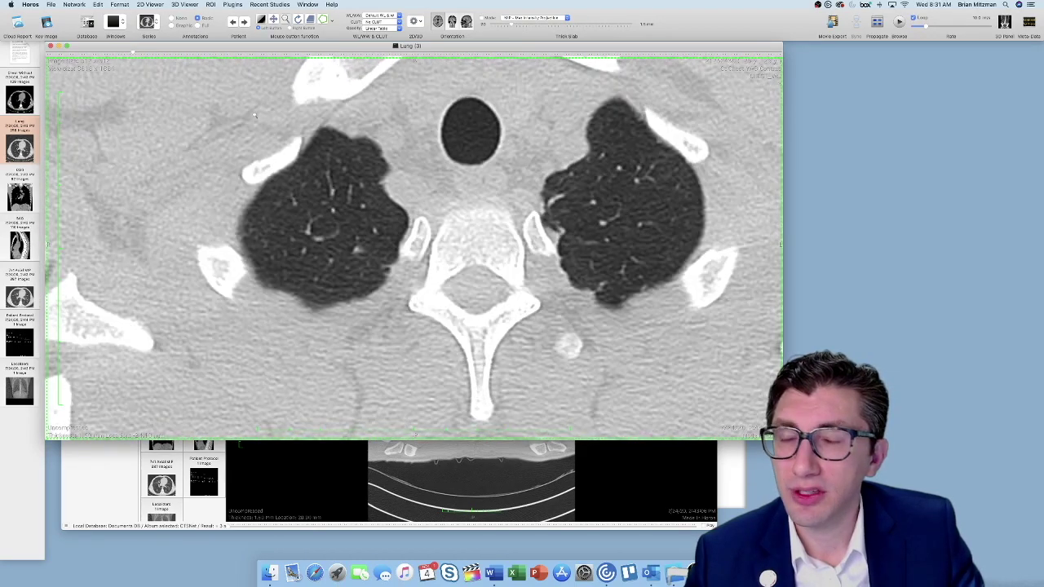
left_click(313, 20)
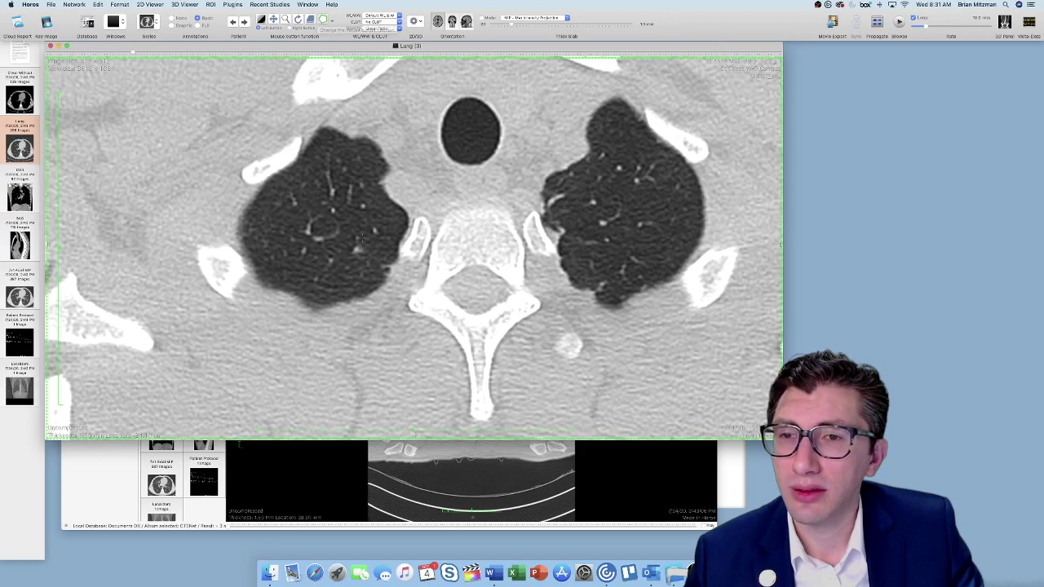
scroll(360, 254, "up", 1)
scroll(356, 250, "down", 2)
scroll(354, 252, "up", 1)
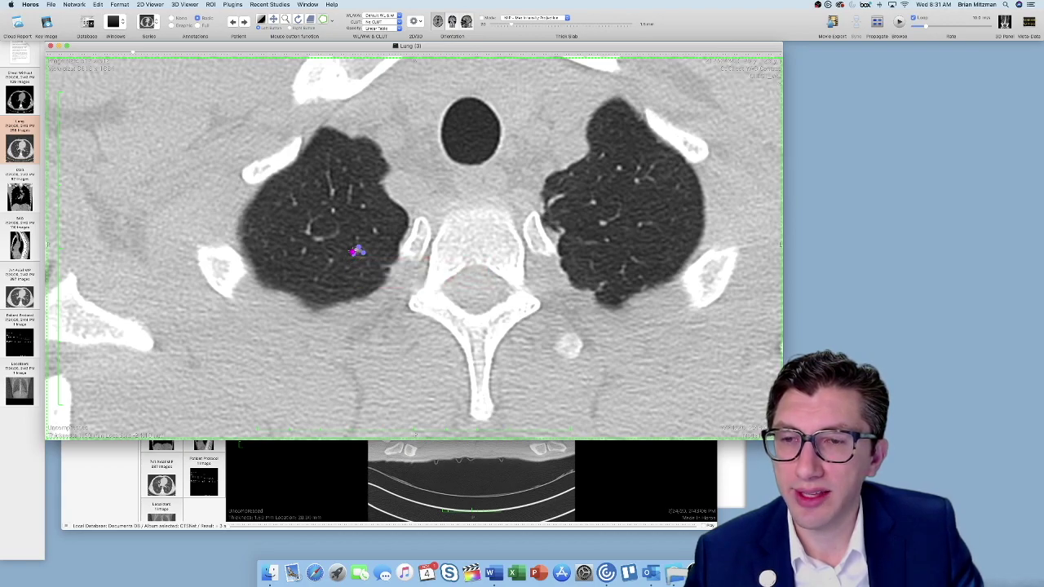
Step: Outline the right apical nodule with closed polygons on the slices above, one polygon per slice
scroll(356, 253, "up", 3)
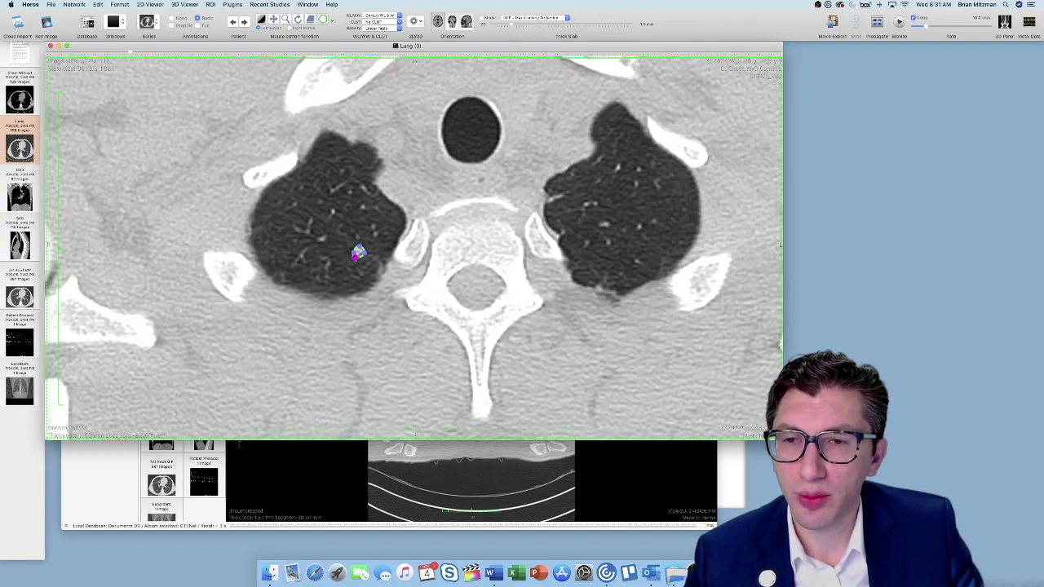
left_click(356, 256)
left_click_drag(354, 258, 356, 248)
scroll(355, 253, "down", 1)
scroll(342, 270, "up", 1)
scroll(348, 264, "down", 2)
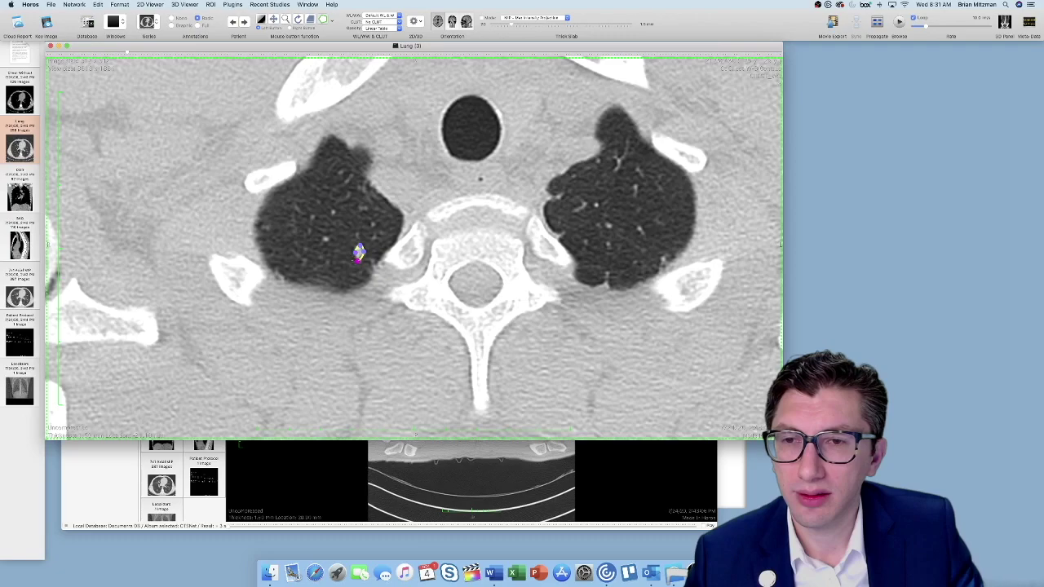
left_click_drag(358, 261, 360, 261)
scroll(359, 258, "down", 1)
scroll(359, 258, "up", 1)
scroll(356, 259, "down", 2)
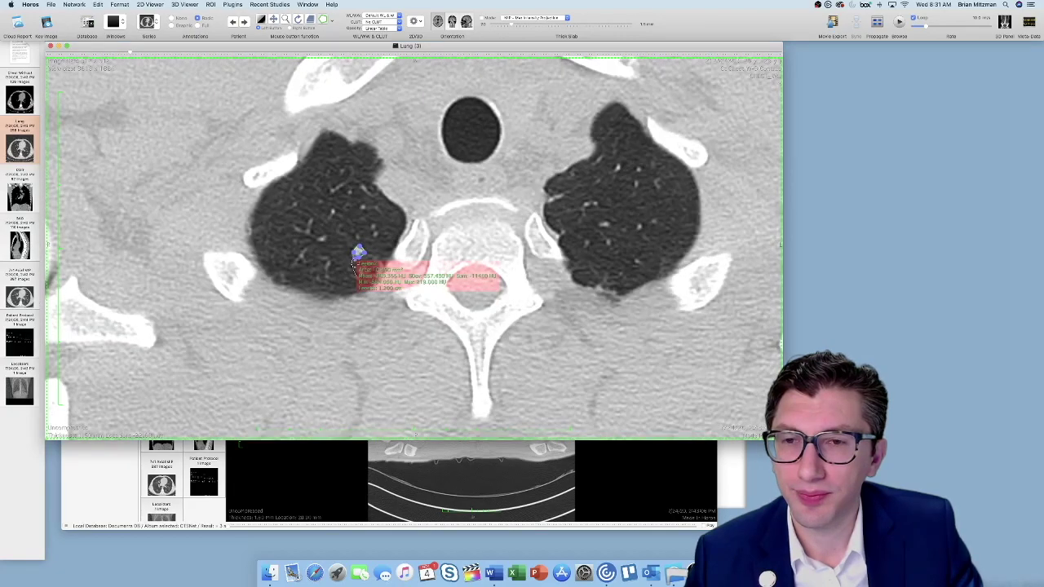
Step: Check the right apical nodule's outlines across its slices and switch to the Arrow ROI tool
scroll(357, 261, "up", 3)
scroll(355, 263, "down", 5)
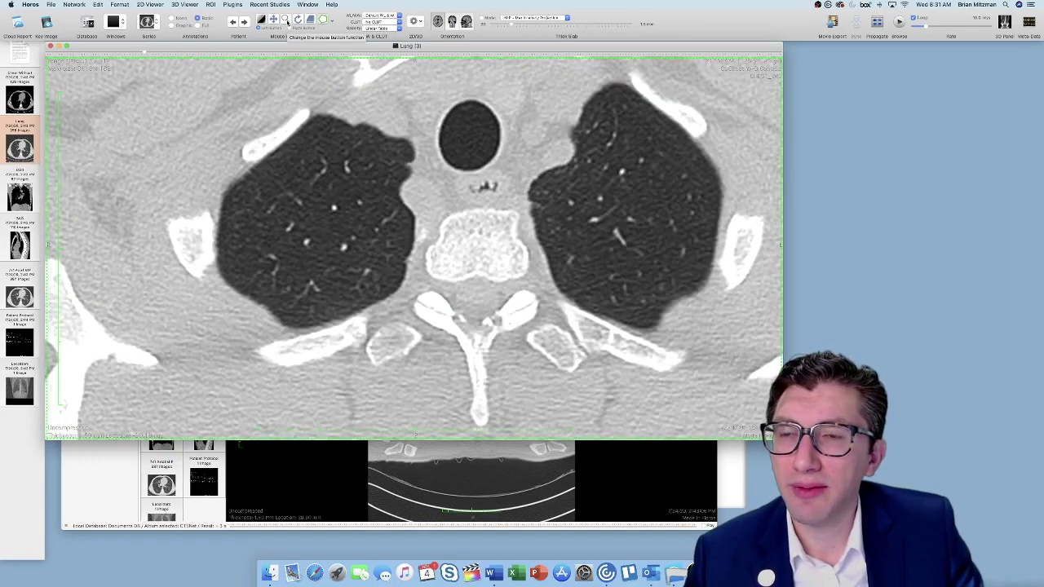
scroll(357, 250, "up", 3)
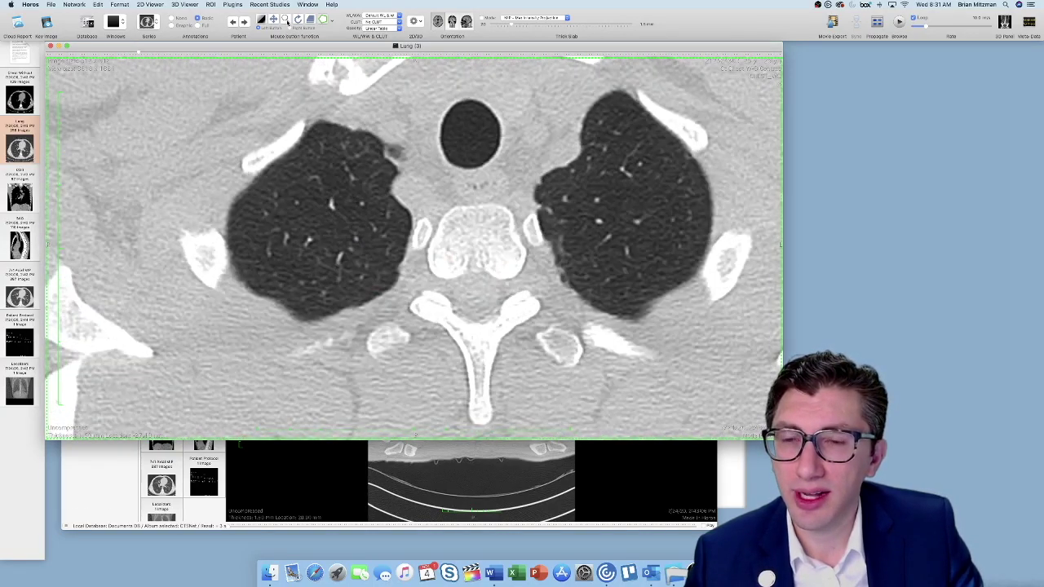
scroll(357, 251, "up", 2)
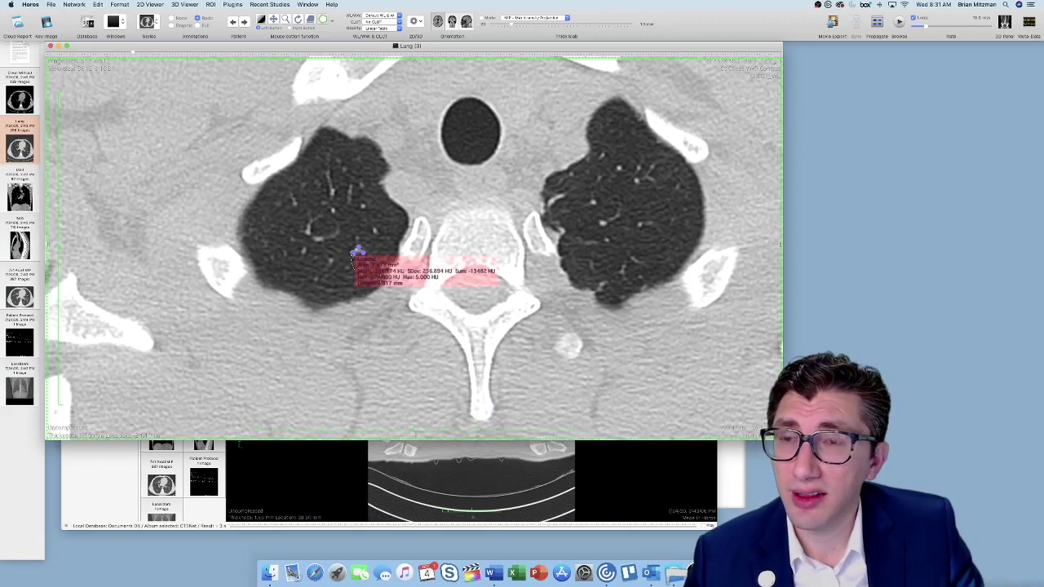
scroll(356, 248, "up", 2)
scroll(356, 249, "down", 2)
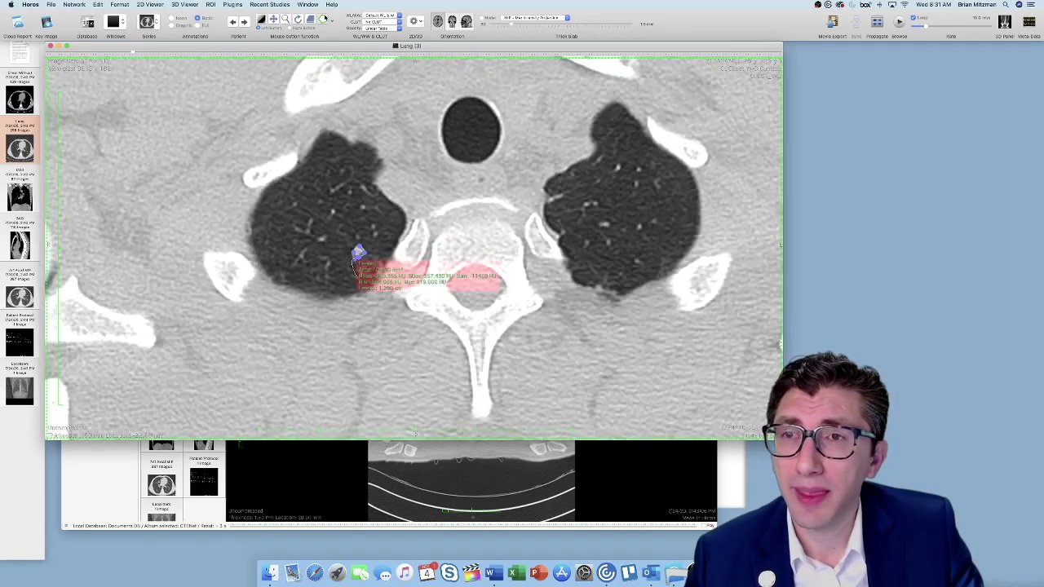
left_click(330, 21)
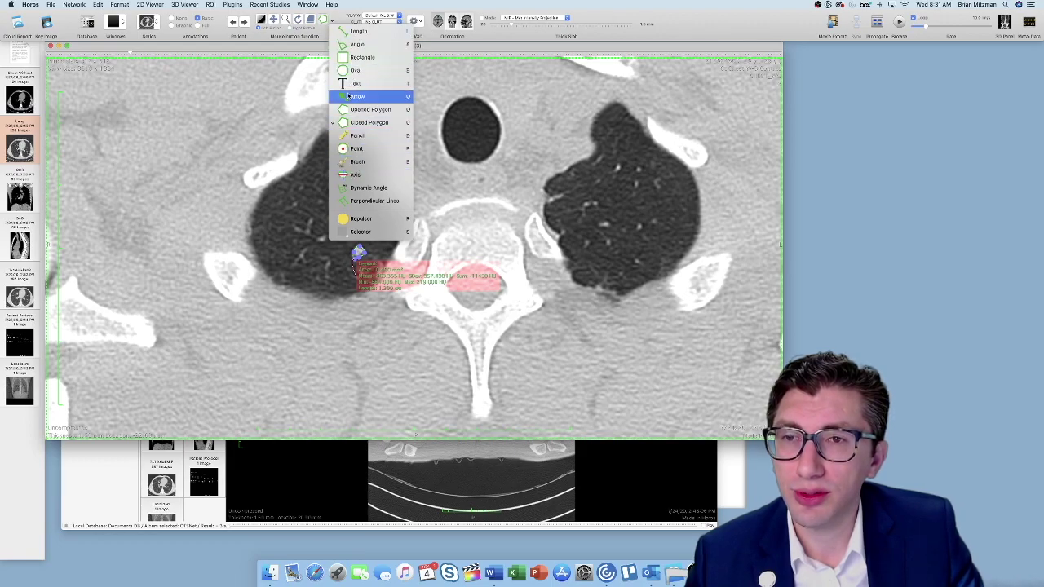
left_click(357, 96)
scroll(357, 249, "up", 3)
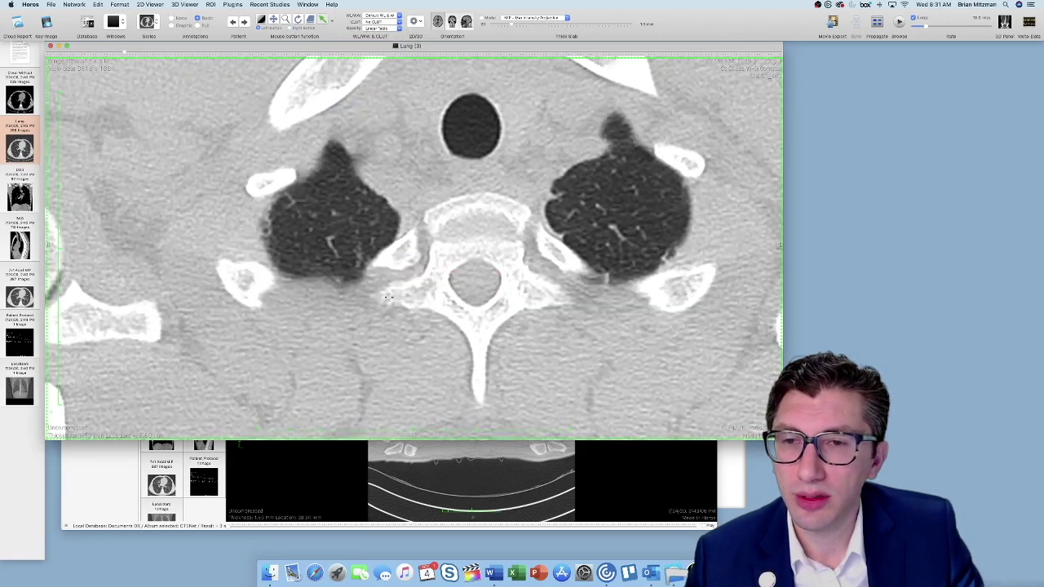
scroll(357, 251, "down", 3)
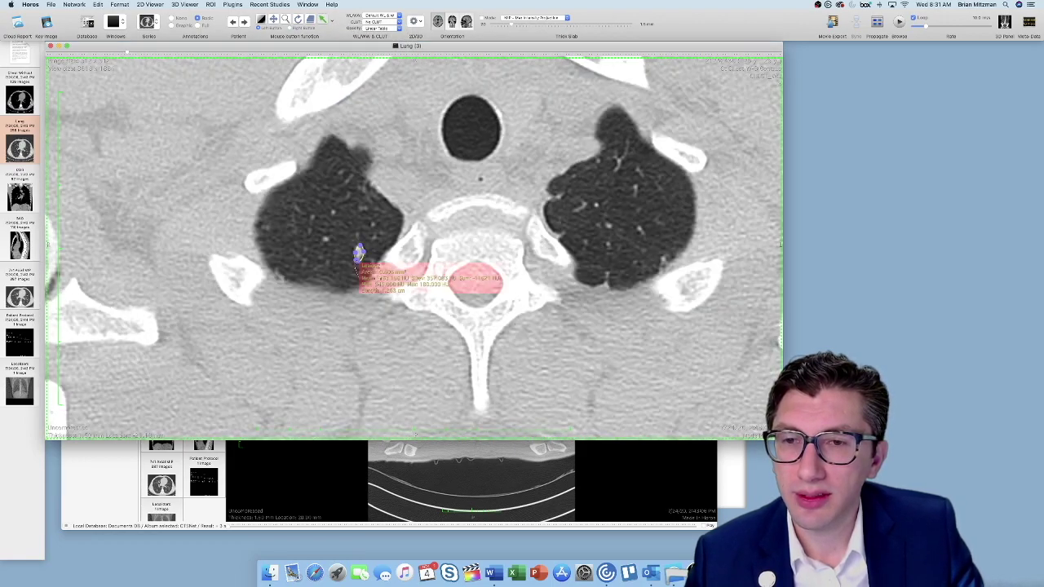
Step: Rename the selected right apical nodule outline as Lesion3, applying the name to selected ROIs only
left_click(211, 4)
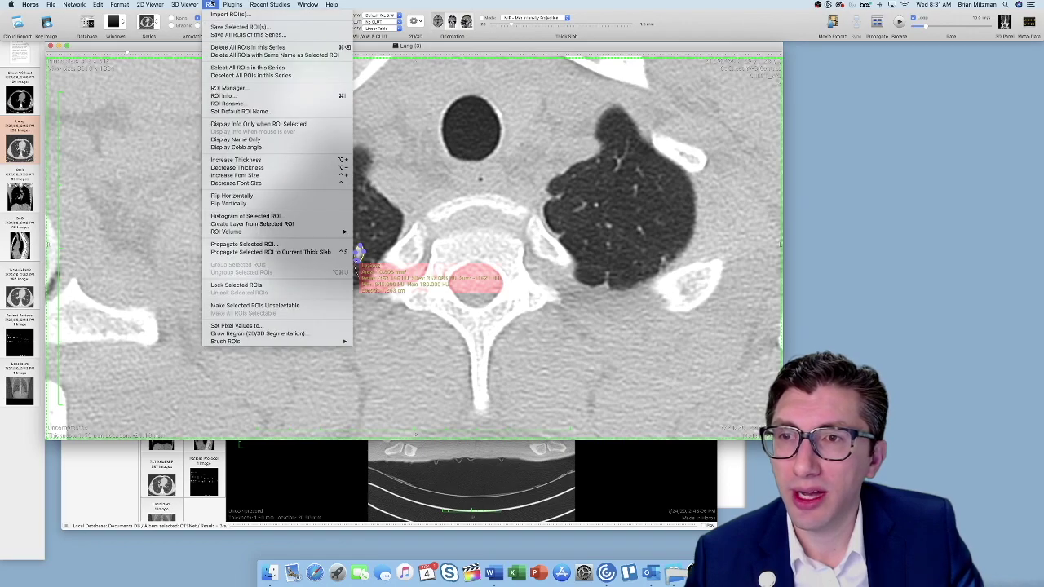
left_click(236, 105)
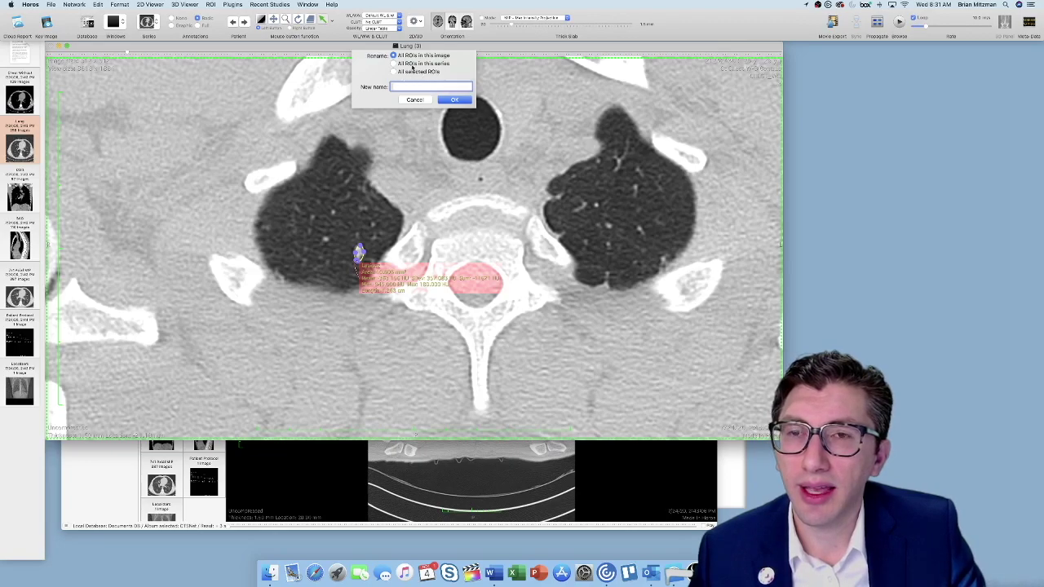
left_click(395, 72)
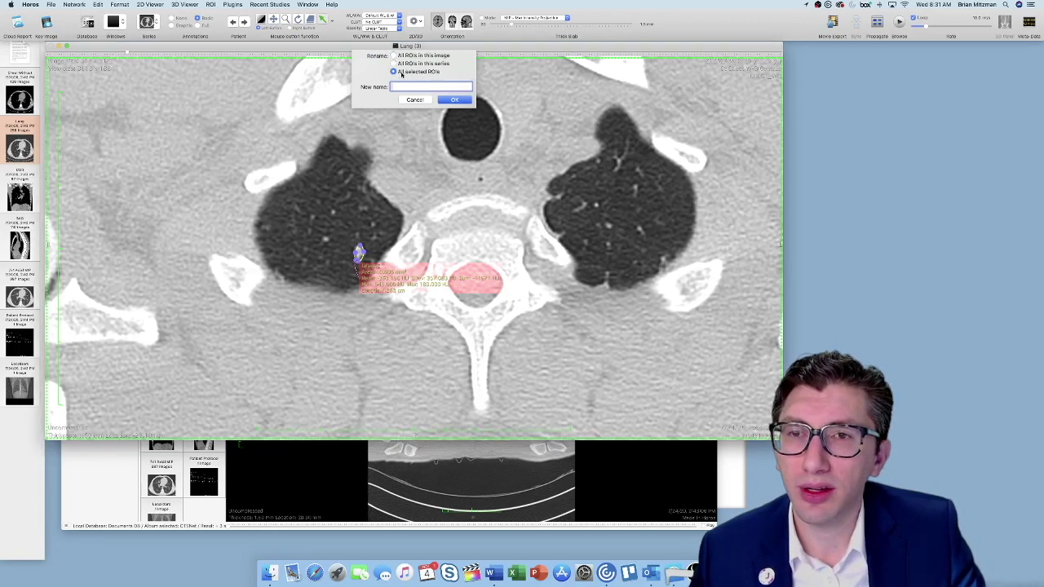
type("Lesion1")
key("Return")
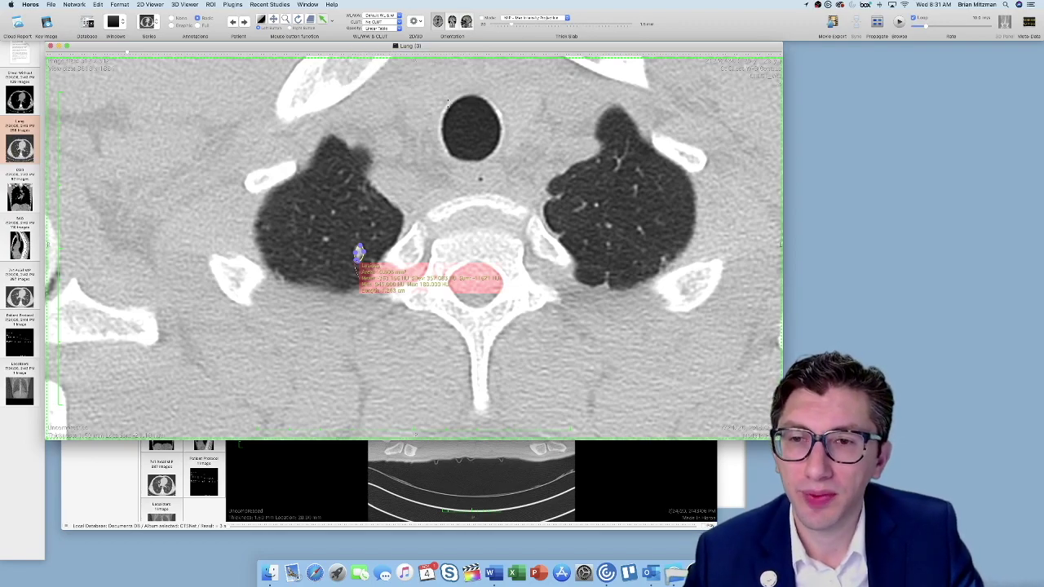
Step: Give the apical nodule outlines on the following slices the name Lesion3 too, and check the neighbouring slices for remaining outlines
scroll(354, 263, "down", 1)
left_click(210, 4)
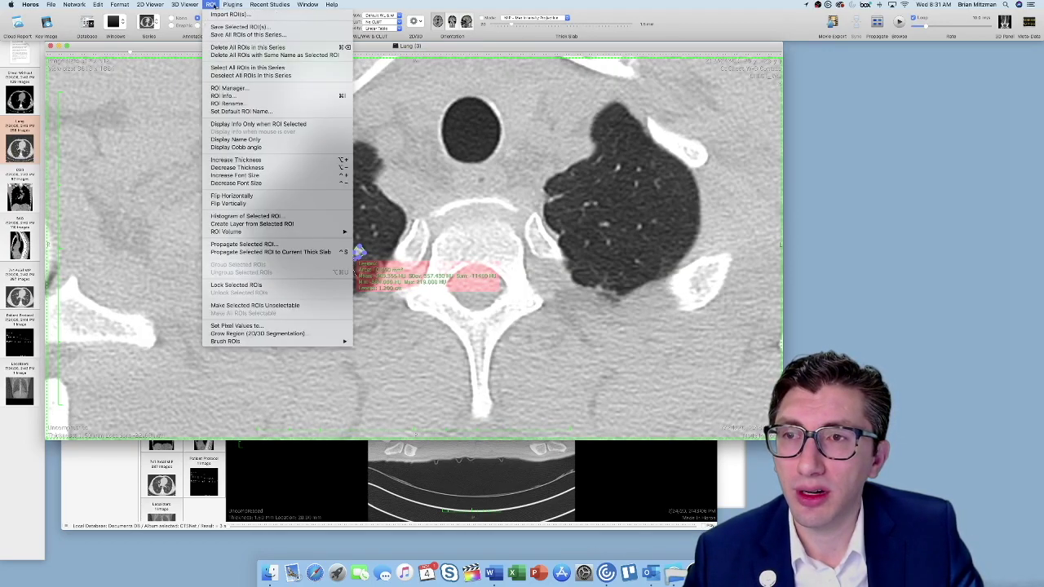
left_click(241, 105)
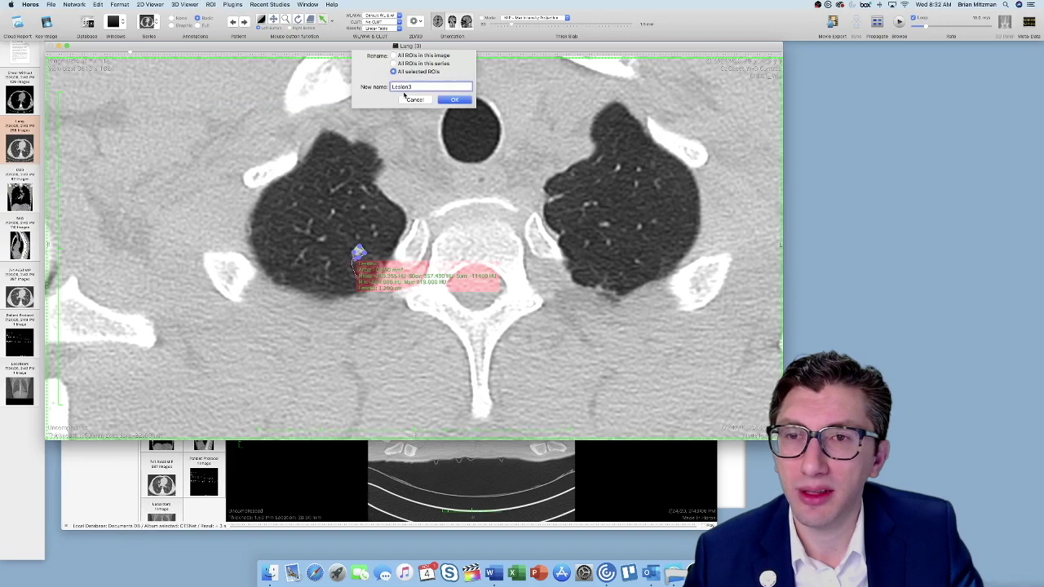
left_click(454, 101)
scroll(427, 177, "down", 1)
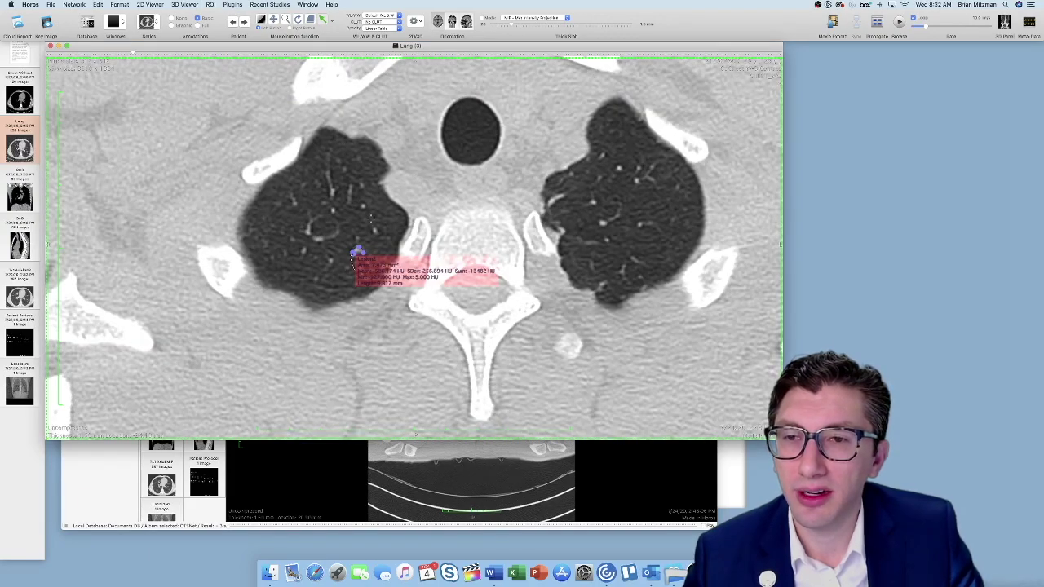
left_click(211, 4)
left_click(242, 104)
left_click(454, 101)
scroll(471, 219, "down", 2)
scroll(472, 220, "down", 2)
scroll(365, 272, "up", 5)
scroll(366, 273, "down", 3)
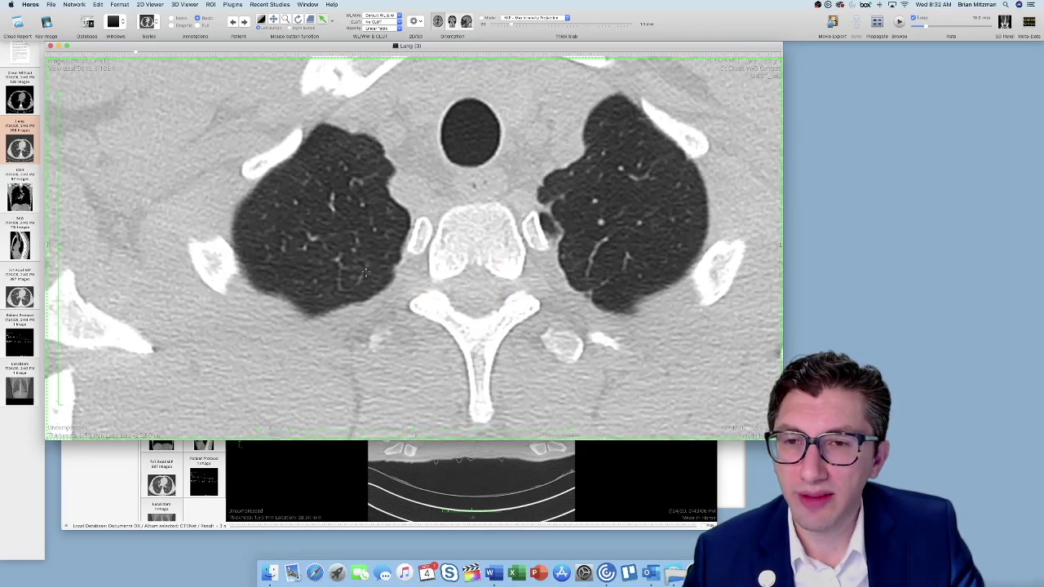
Step: Review the outlined lesions through the whole lung series, from the apices down past the diaphragm
scroll(365, 272, "down", 10)
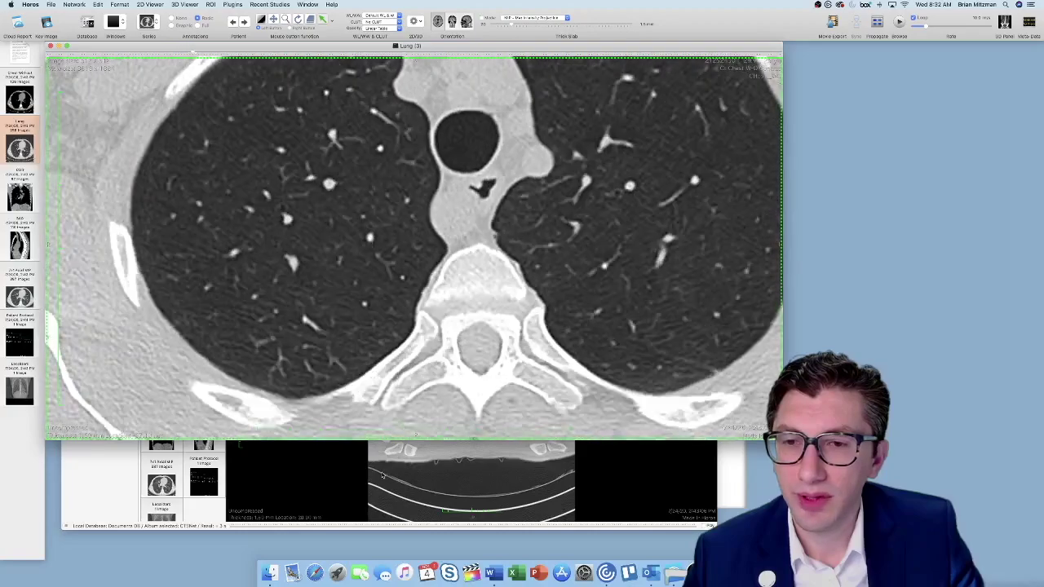
scroll(282, 208, "down", 10)
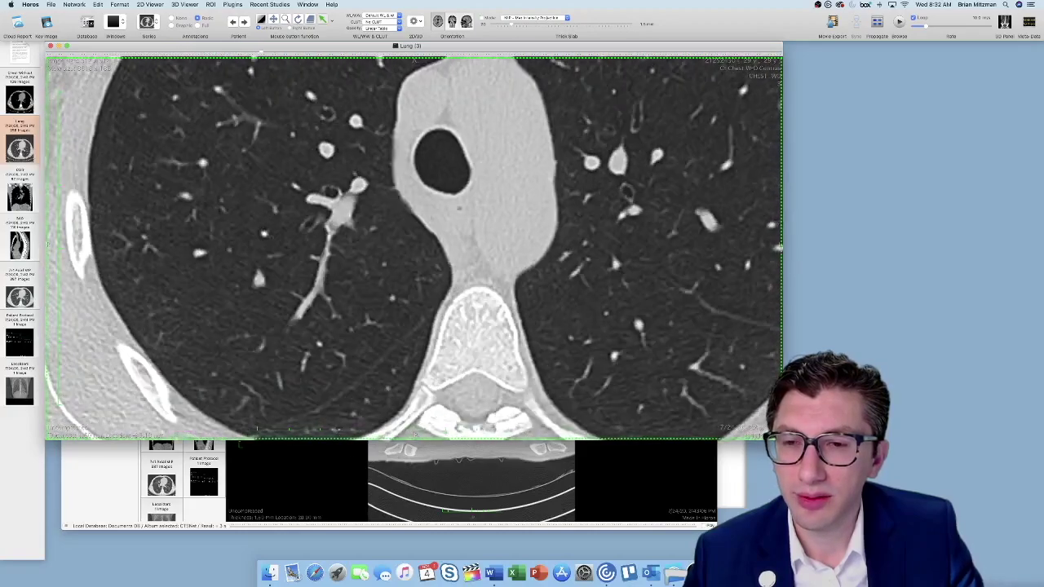
scroll(365, 244, "down", 8)
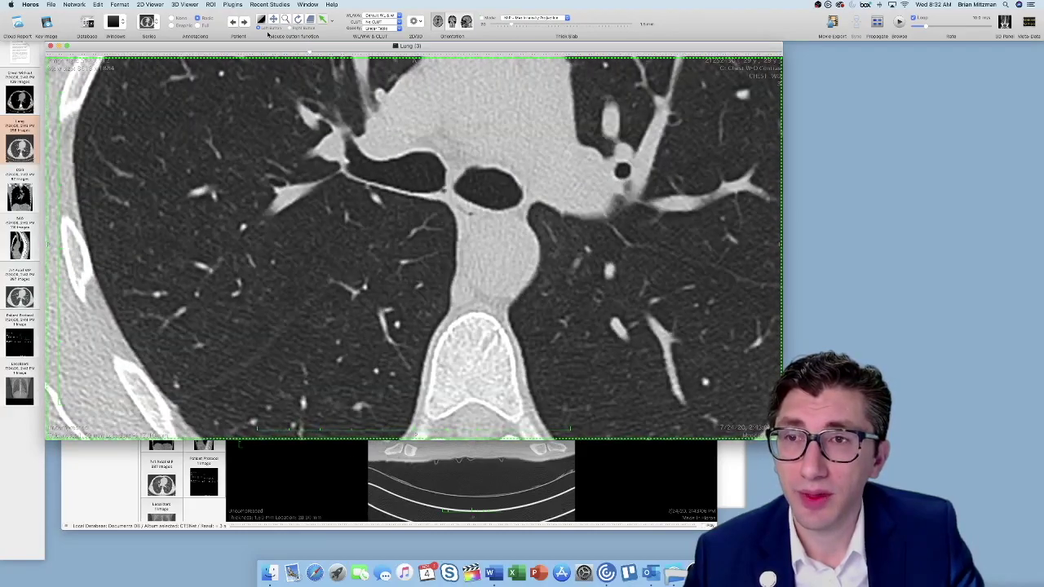
left_click(286, 19)
left_click_drag(359, 249, 359, 320)
scroll(359, 320, "down", 3)
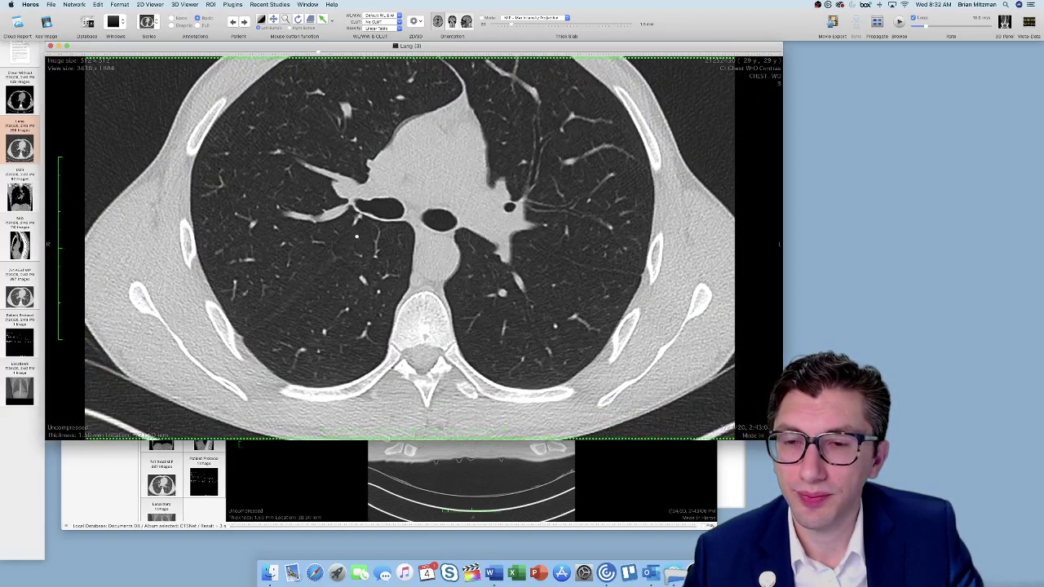
scroll(419, 245, "up", 5)
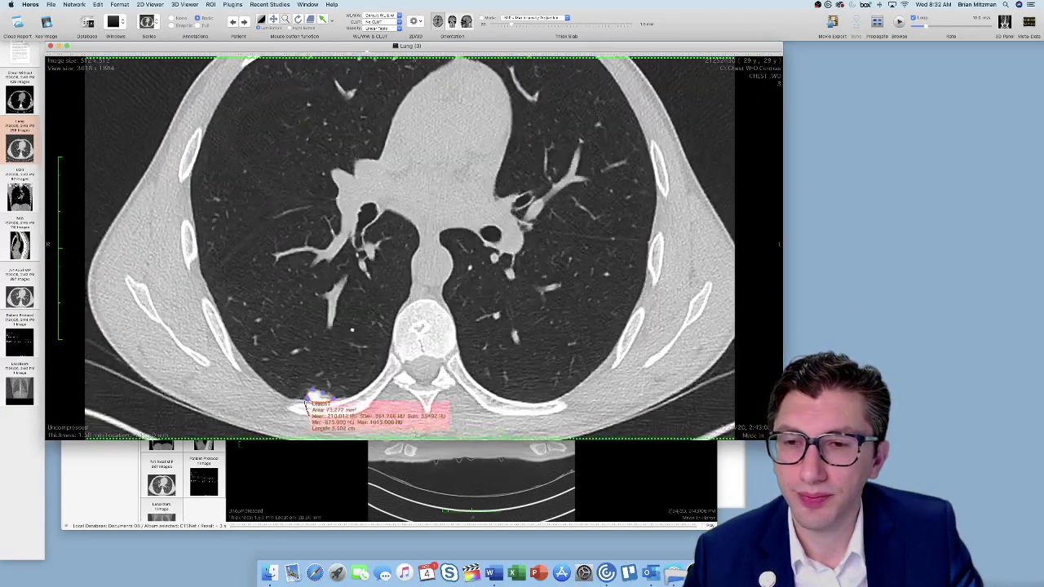
scroll(307, 403, "up", 6)
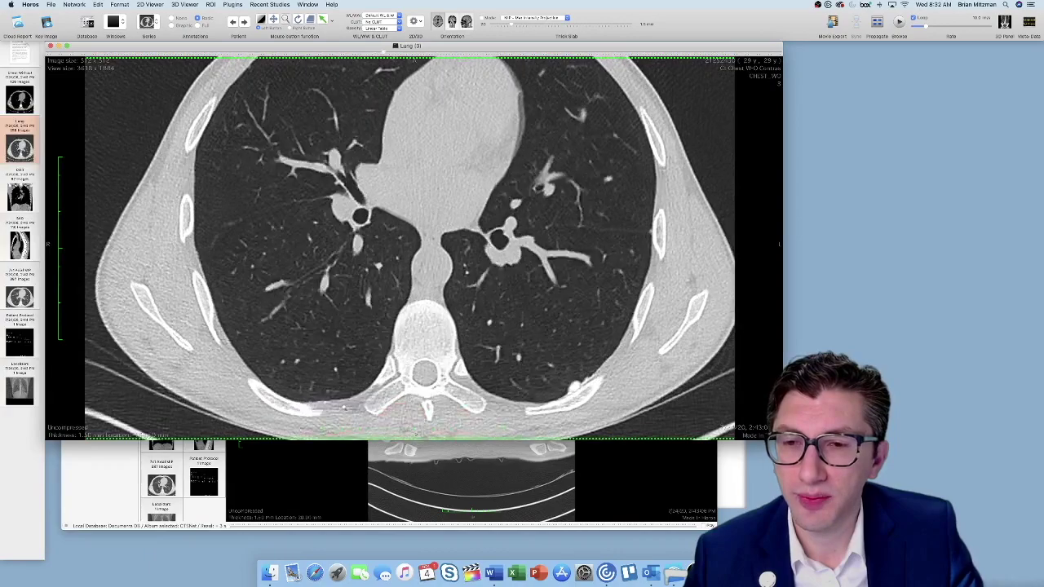
scroll(343, 408, "down", 8)
scroll(695, 50, "down", 10)
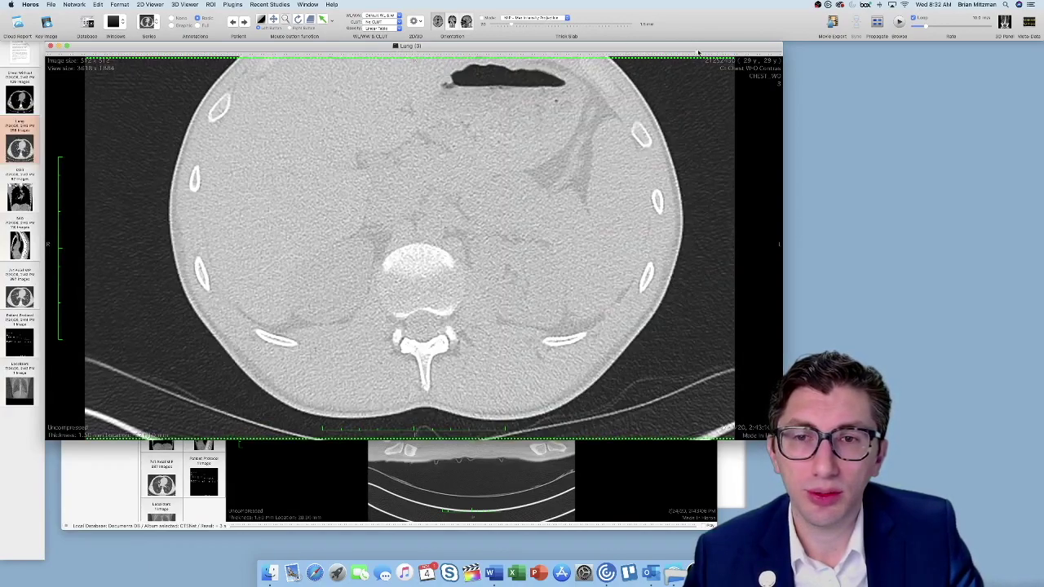
scroll(355, 306, "up", 6)
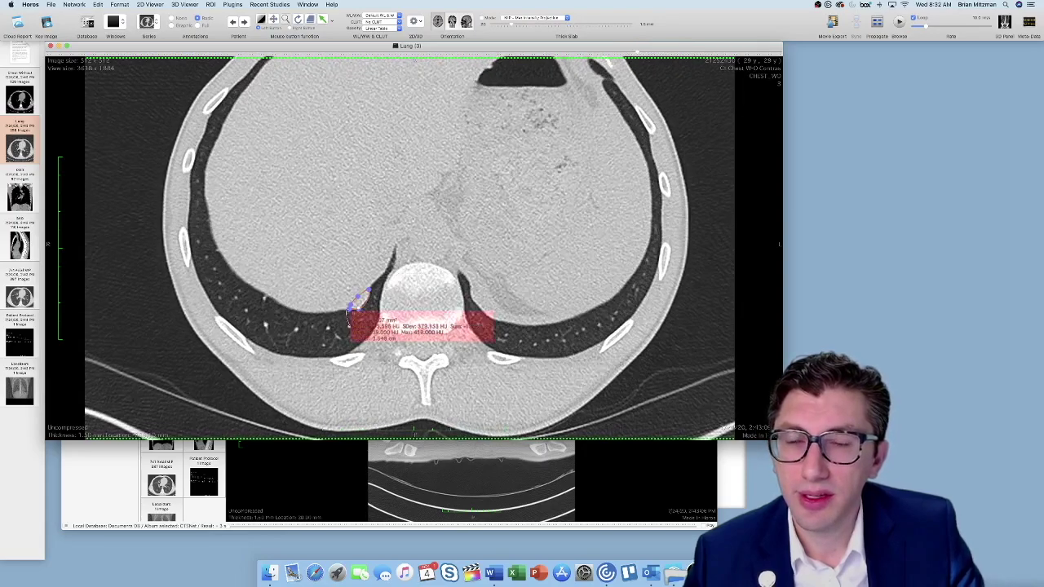
scroll(356, 309, "up", 3)
scroll(356, 308, "down", 3)
scroll(355, 309, "up", 4)
scroll(413, 247, "up", 8)
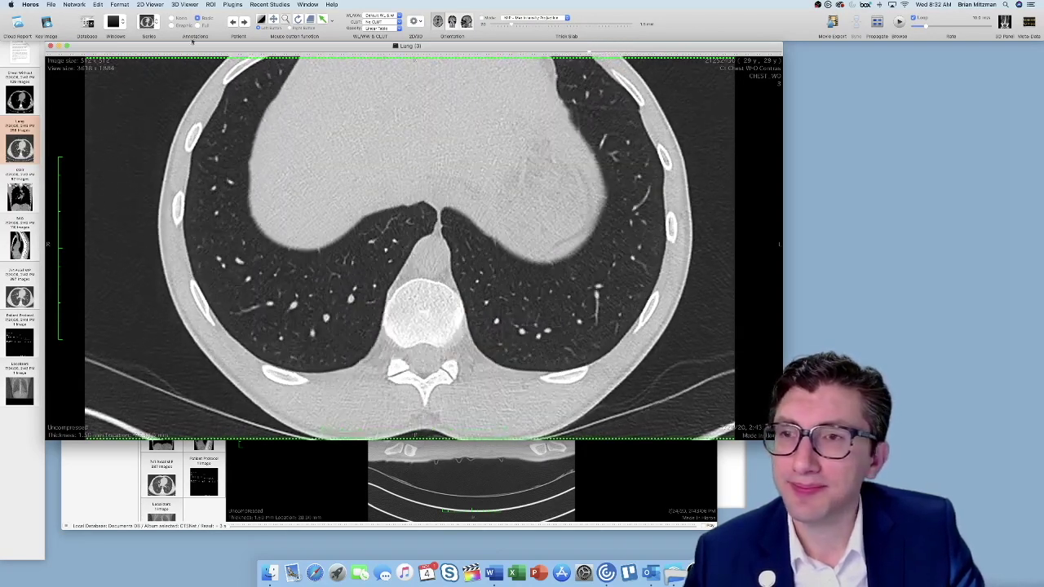
Step: Seed a 3D growing region in the left lung on a lower chest slice, using the threshold interval algorithm and a brush ROI named Lung
right_click_drag(299, 179, 300, 153)
scroll(299, 152, "down", 2, "super")
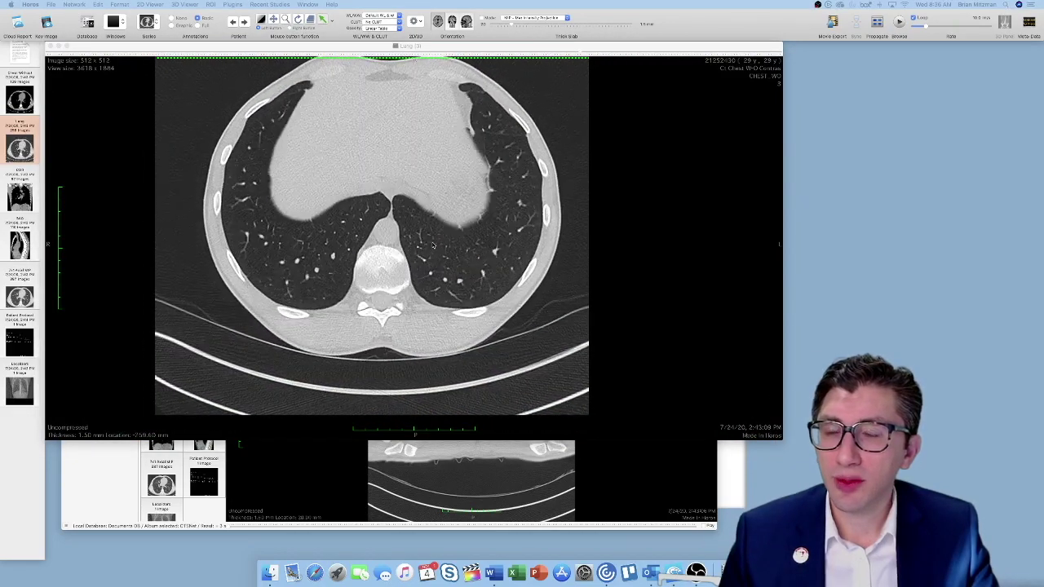
scroll(434, 245, "up", 10)
scroll(434, 245, "up", 2)
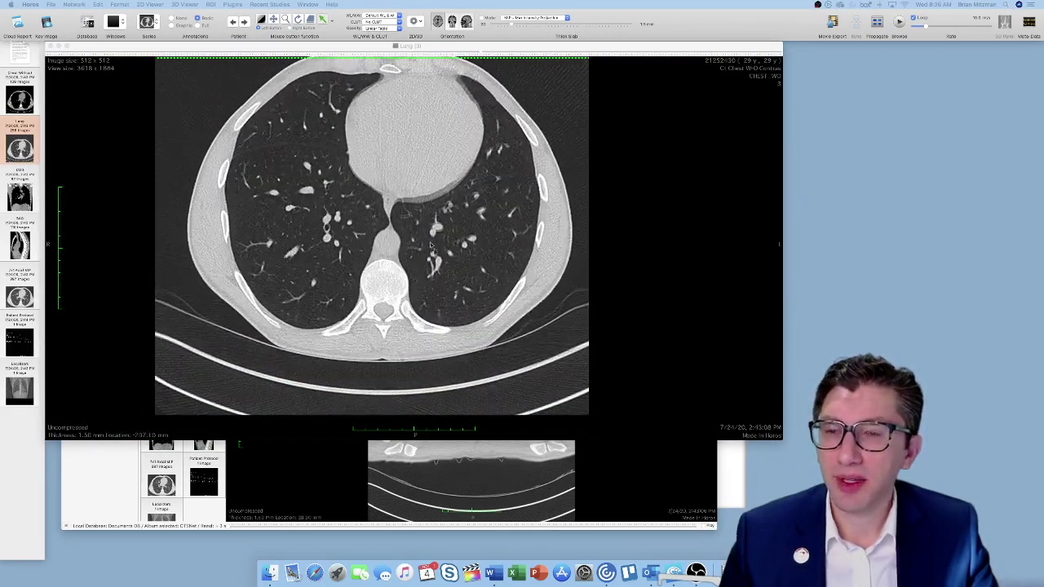
left_click(210, 4)
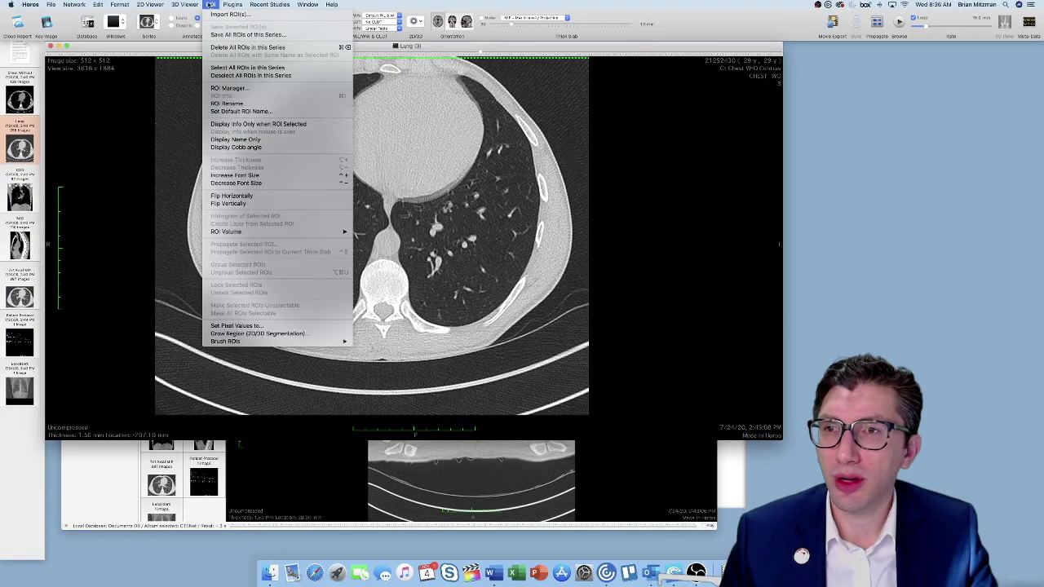
left_click(257, 333)
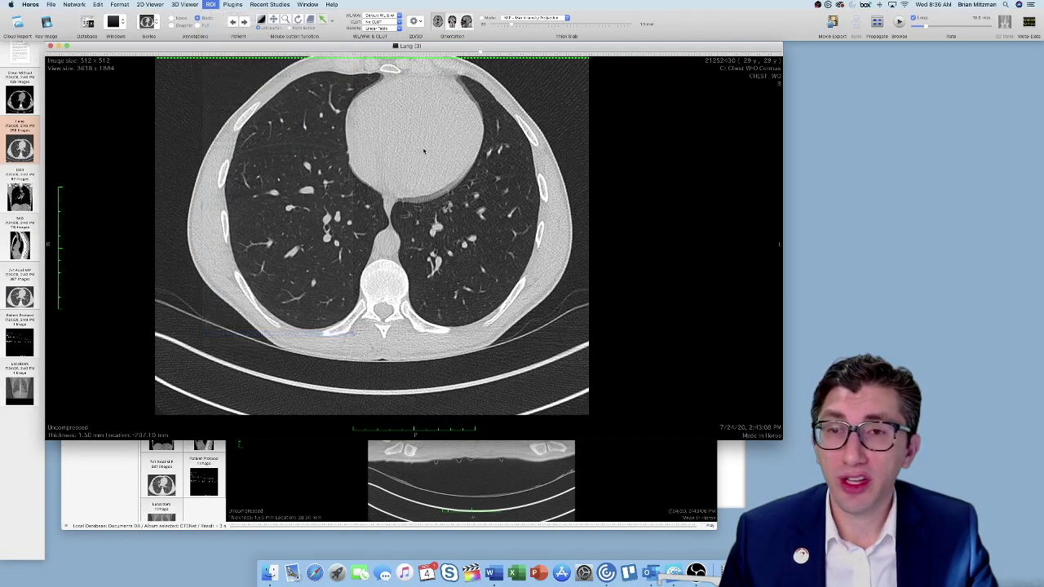
left_click_drag(490, 170, 681, 157)
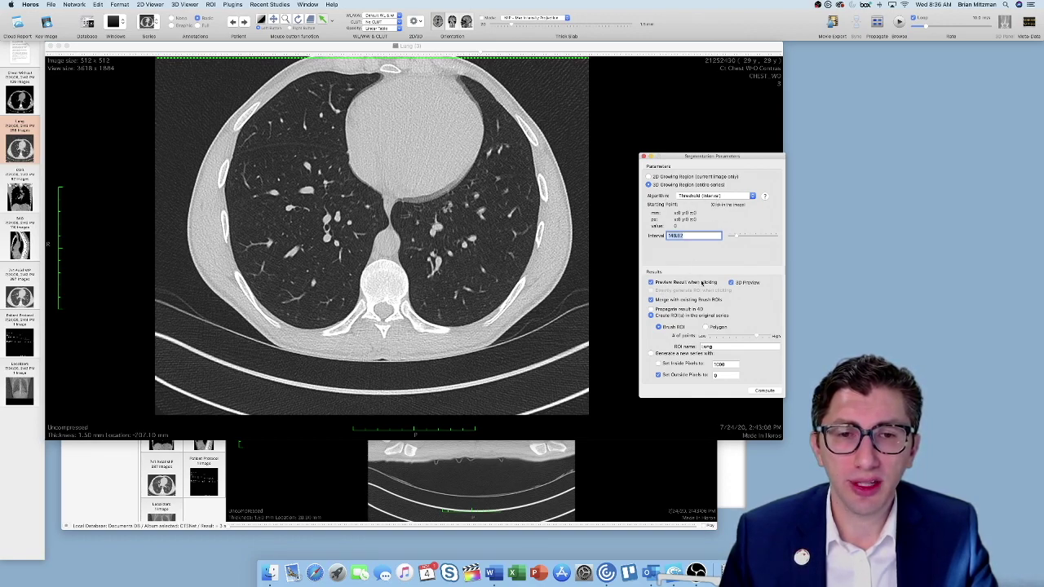
double_click(719, 347)
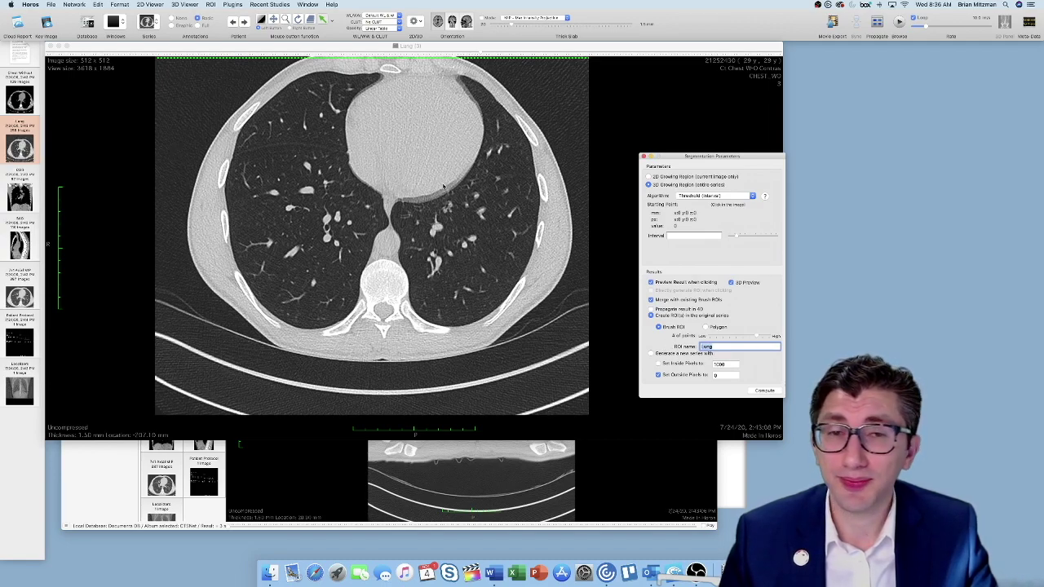
left_click(491, 242)
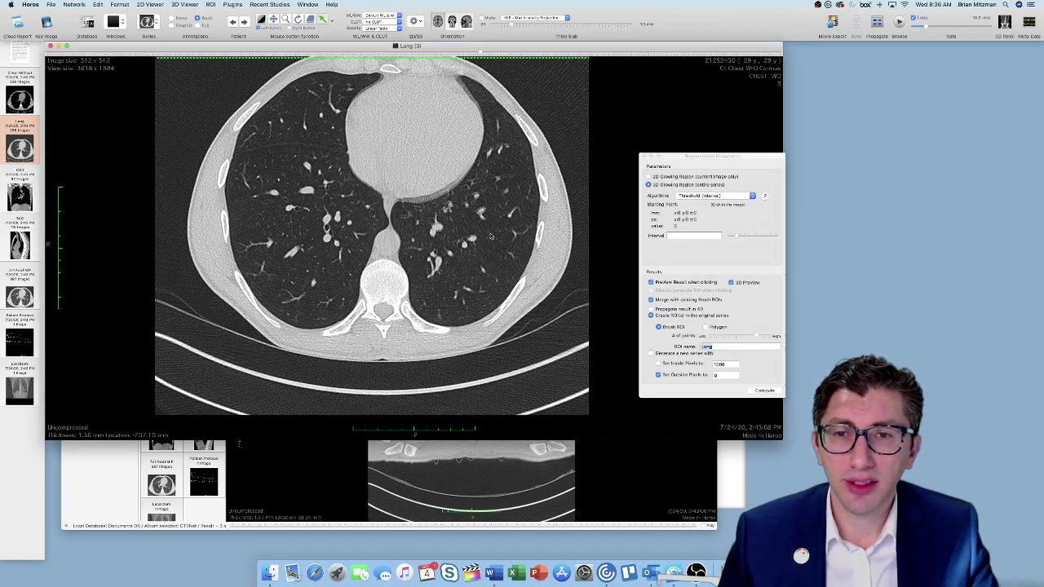
left_click(492, 237)
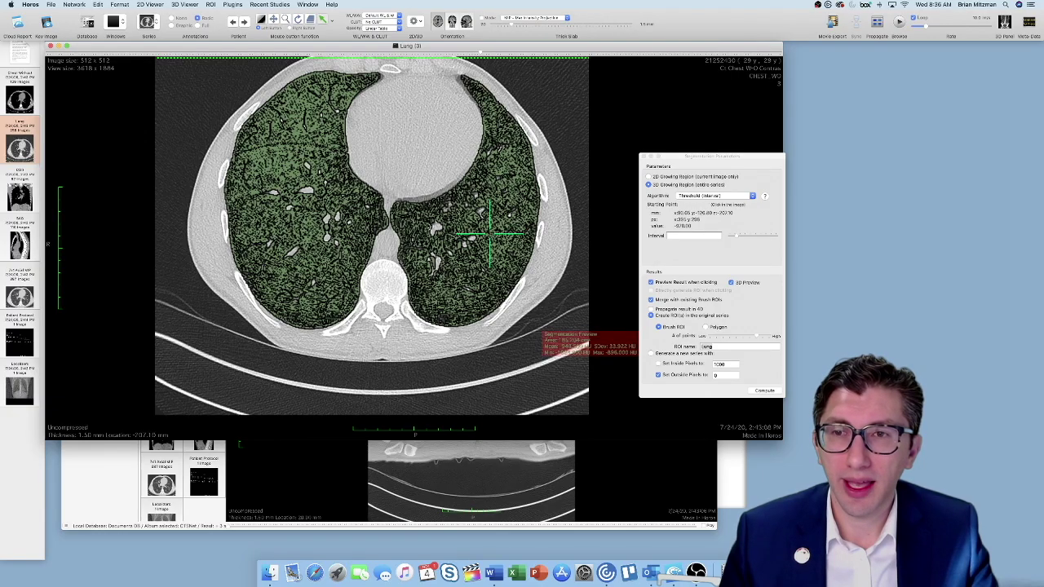
Step: Check the lung segmentation preview across the slices, compute the Lung ROIs for the entire series and close the segmentation parameters
scroll(490, 233, "down", 10)
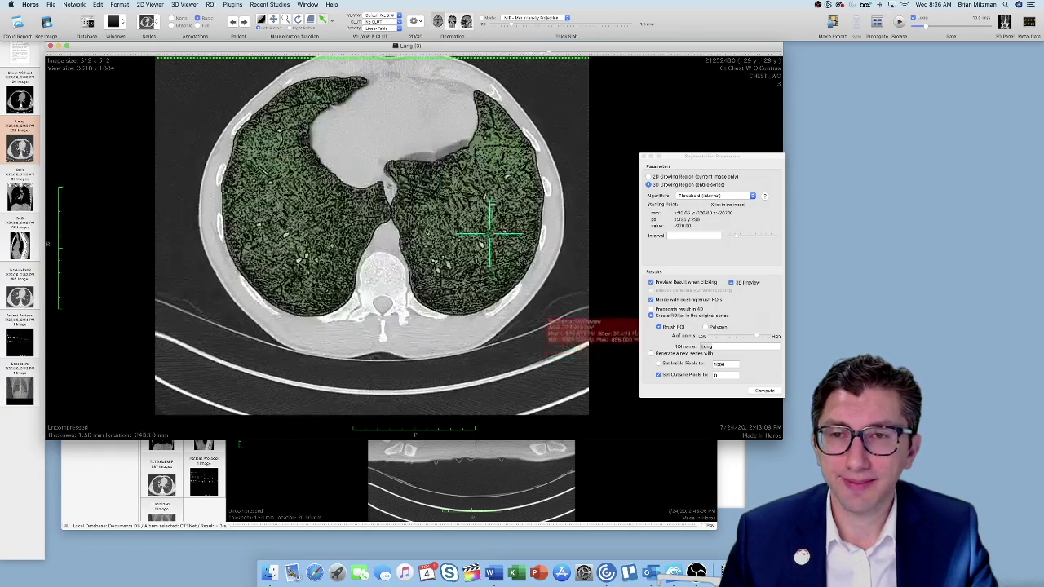
scroll(489, 237, "down", 15)
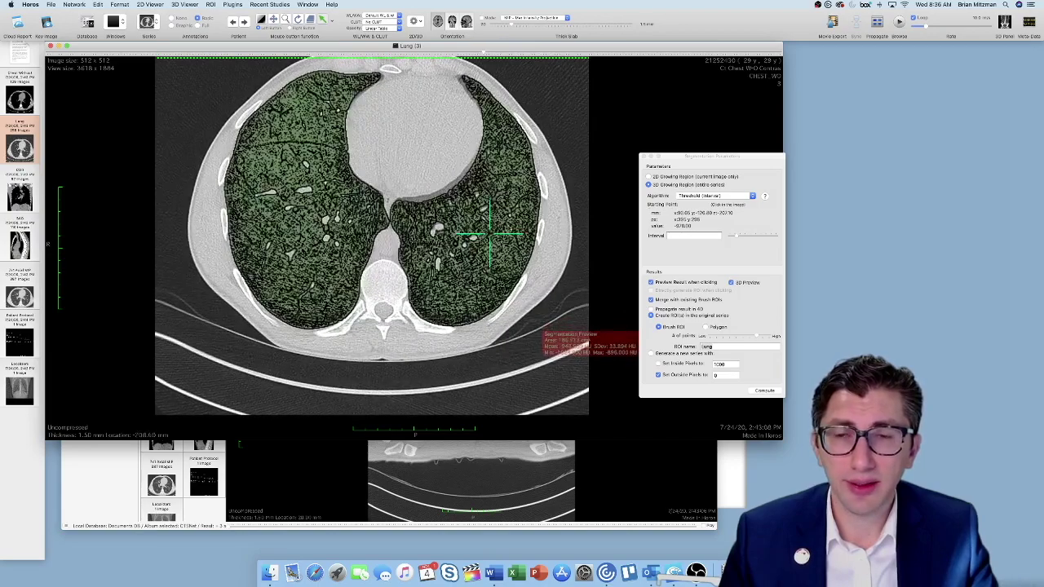
scroll(489, 237, "down", 15)
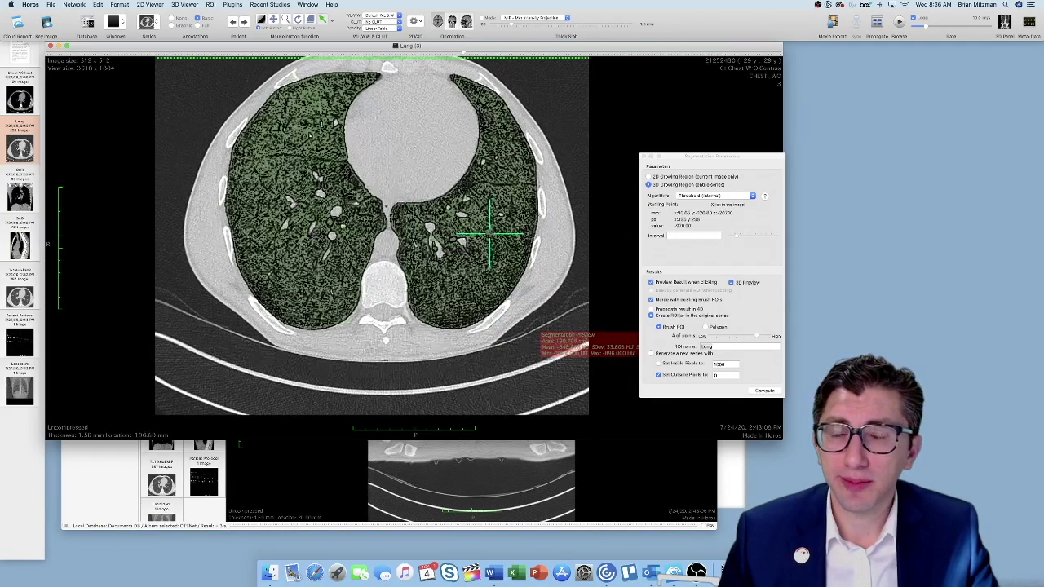
scroll(490, 237, "down", 15)
scroll(490, 235, "down", 8)
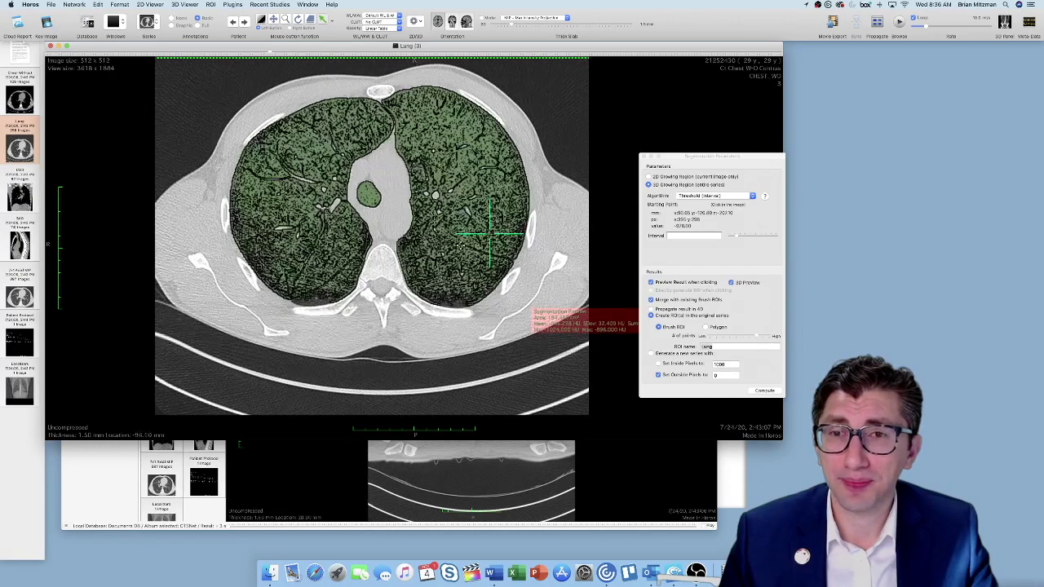
left_click(764, 390)
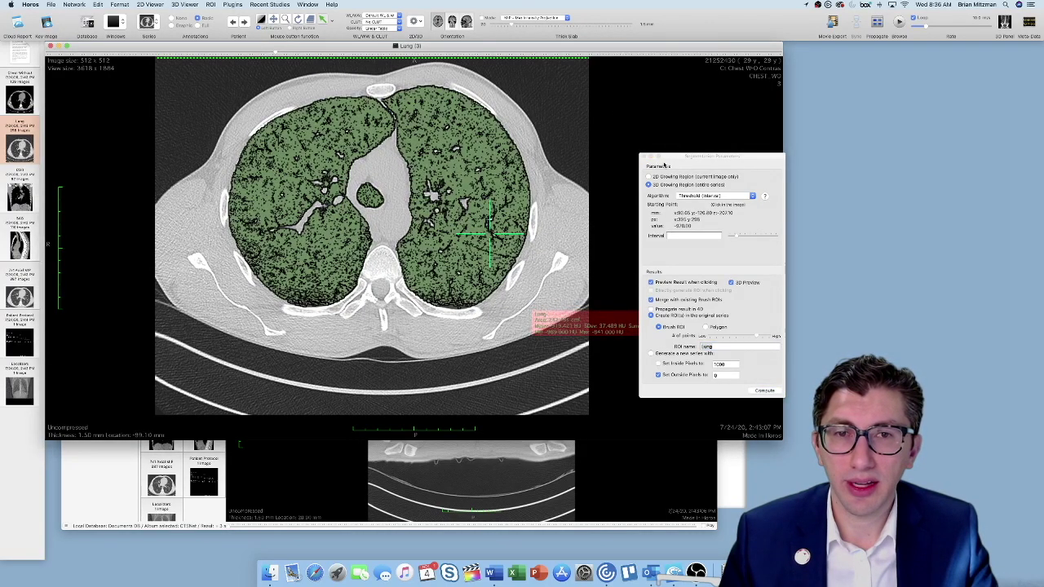
left_click(644, 157)
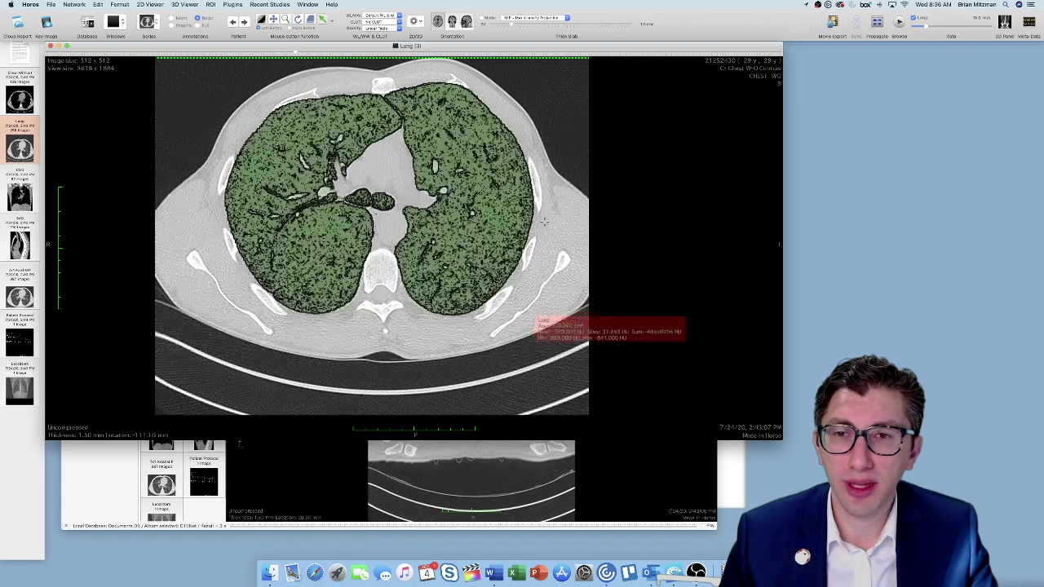
Step: Fill the gaps in the Lung brush ROIs with a structuring element radius of 2 for all same-named ROIs, and check the slices
scroll(545, 221, "down", 5)
left_click(213, 4)
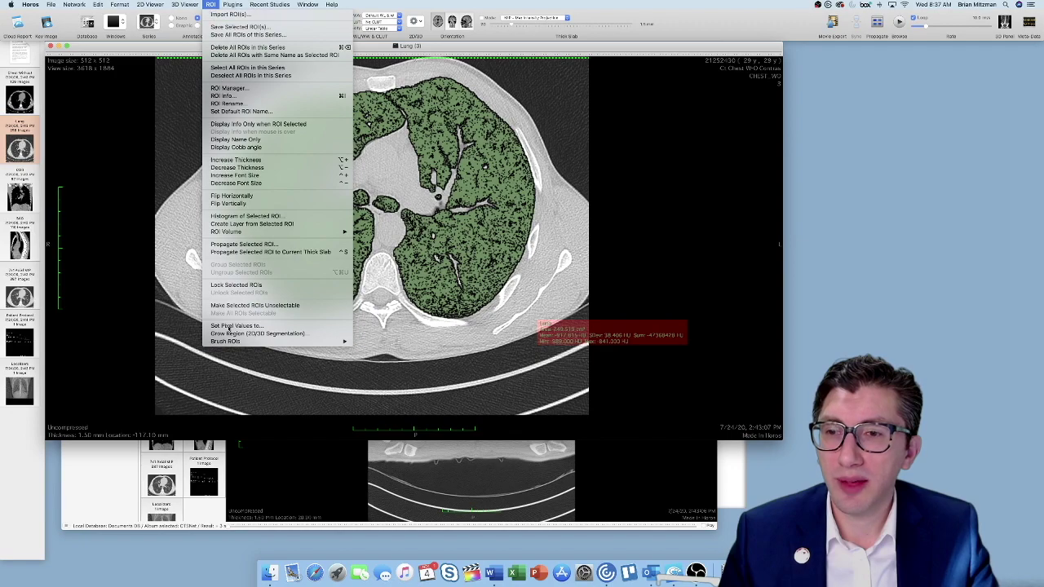
mouse_move(245, 341)
left_click(400, 351)
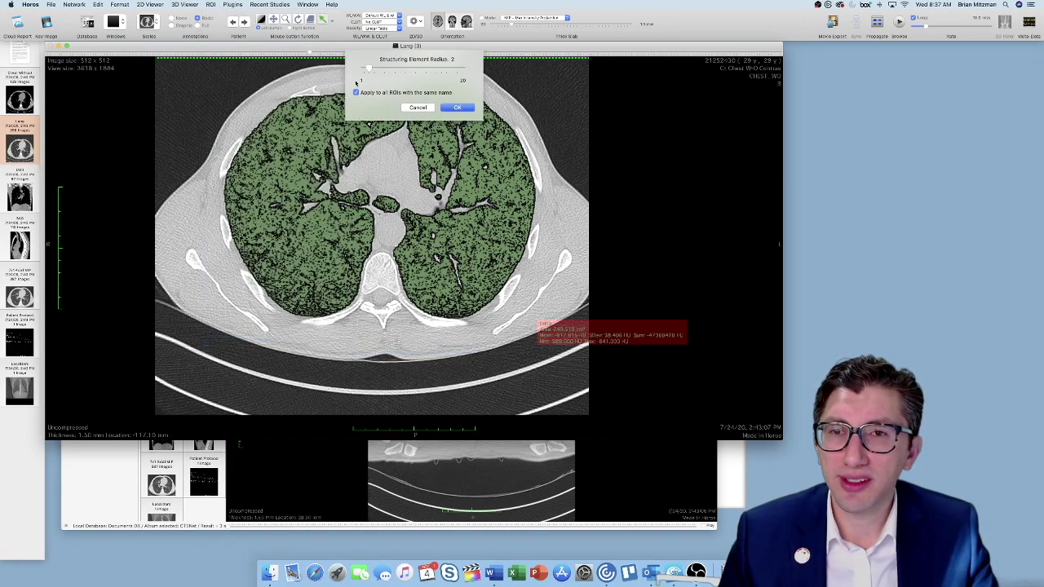
left_click(455, 108)
scroll(451, 272, "down", 15)
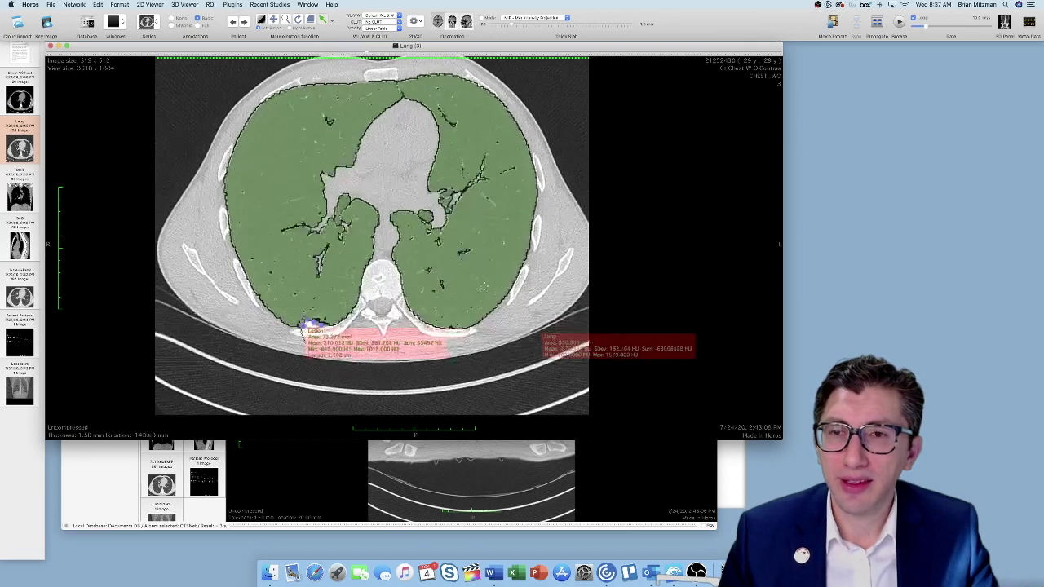
scroll(451, 272, "up", 15)
scroll(451, 272, "up", 12)
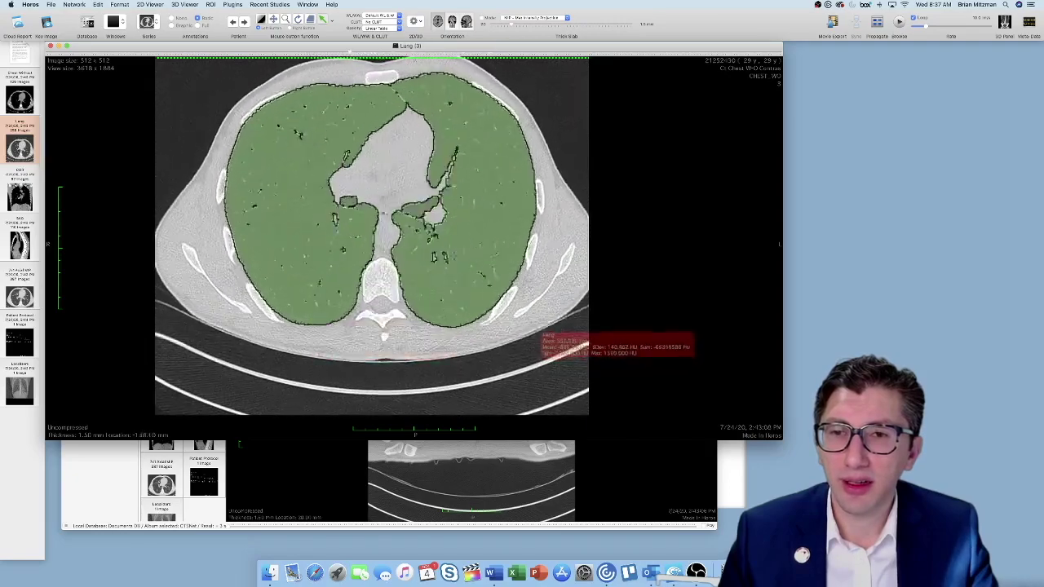
Step: Set all pixels outside the same-named Lung ROIs to -1,024 and check the masked slices through the series
scroll(451, 273, "up", 10)
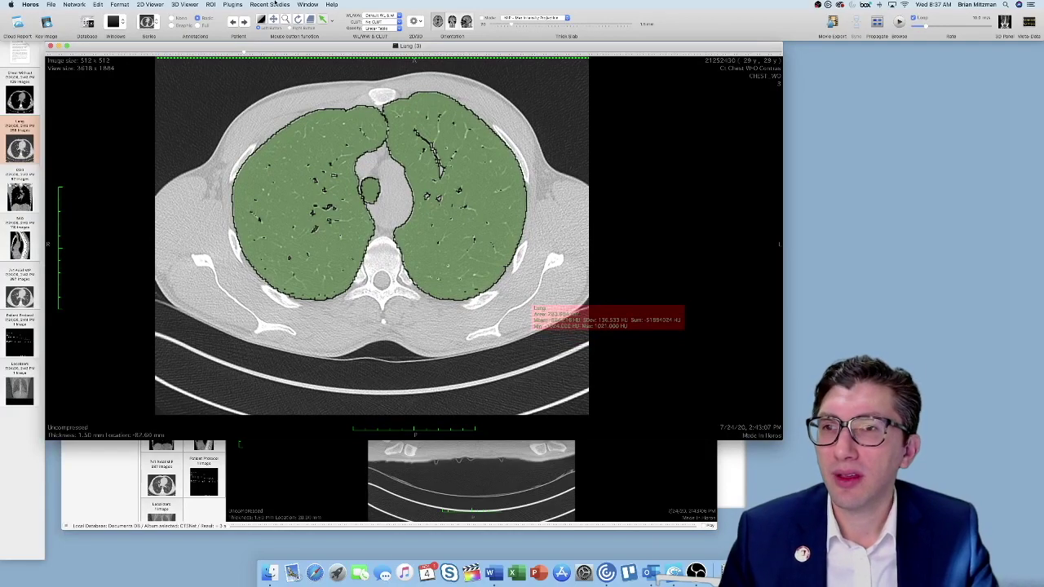
left_click(210, 4)
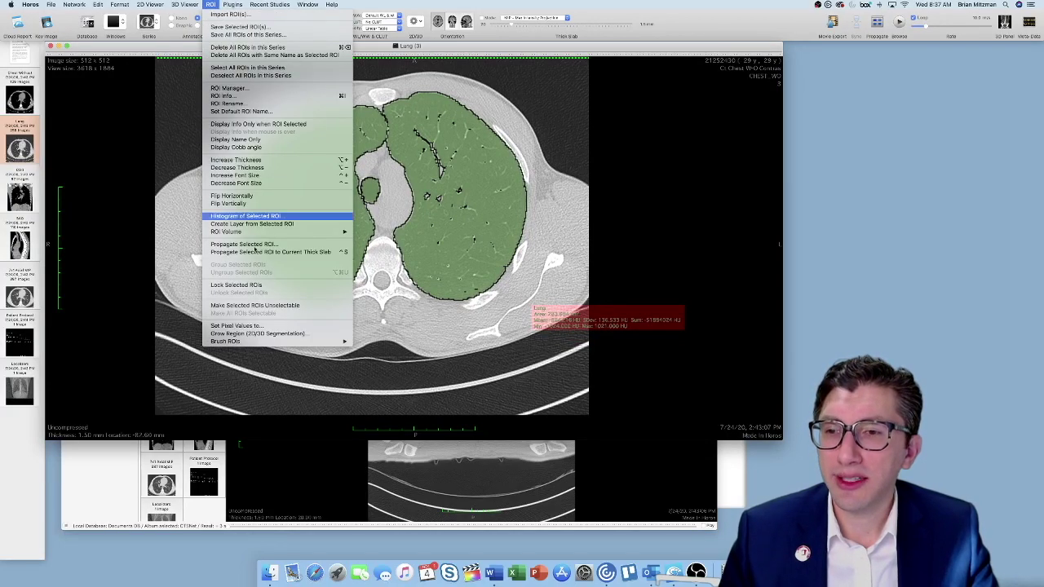
left_click(257, 325)
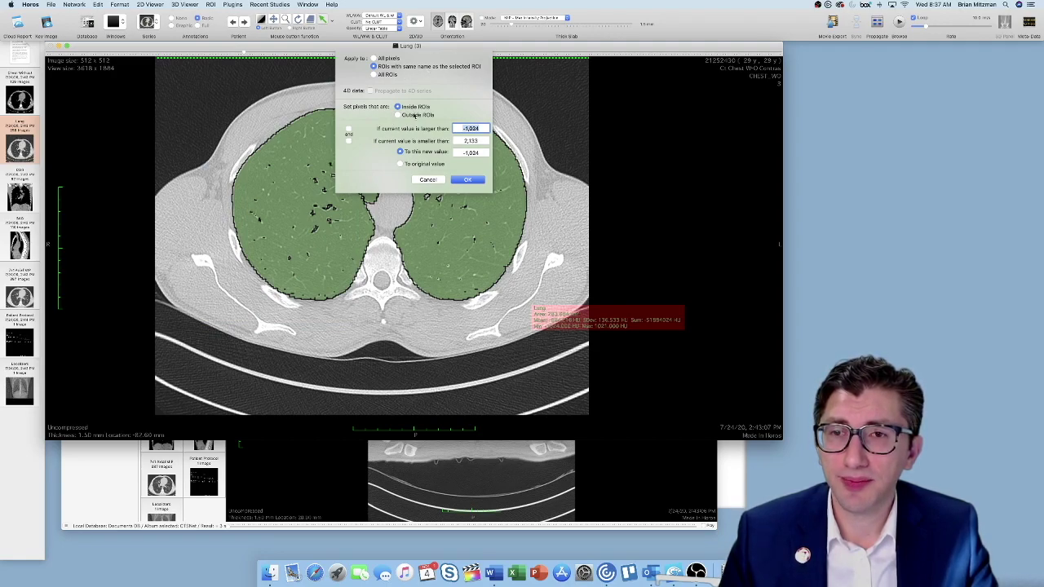
left_click(412, 115)
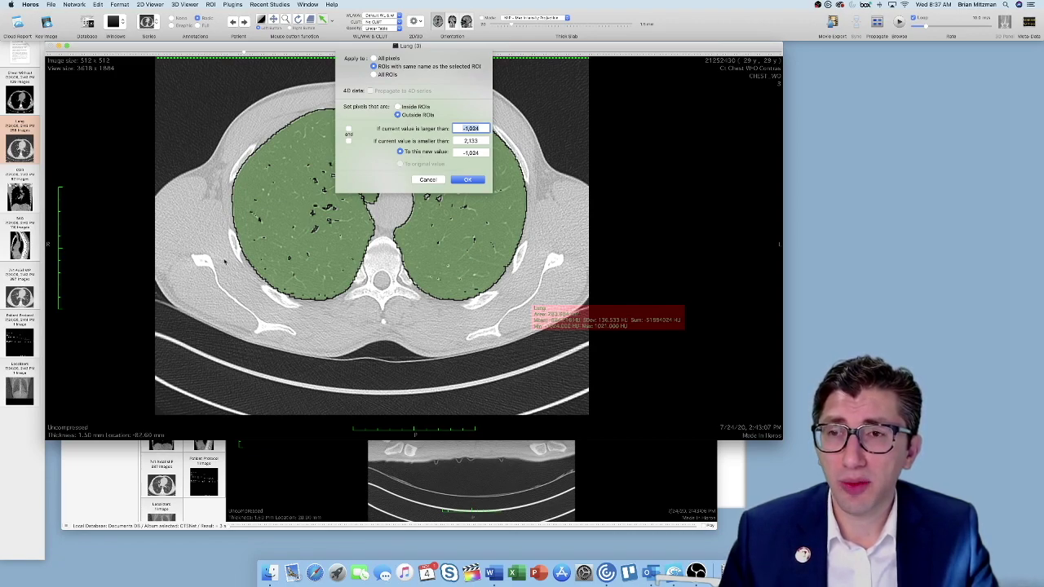
left_click(467, 181)
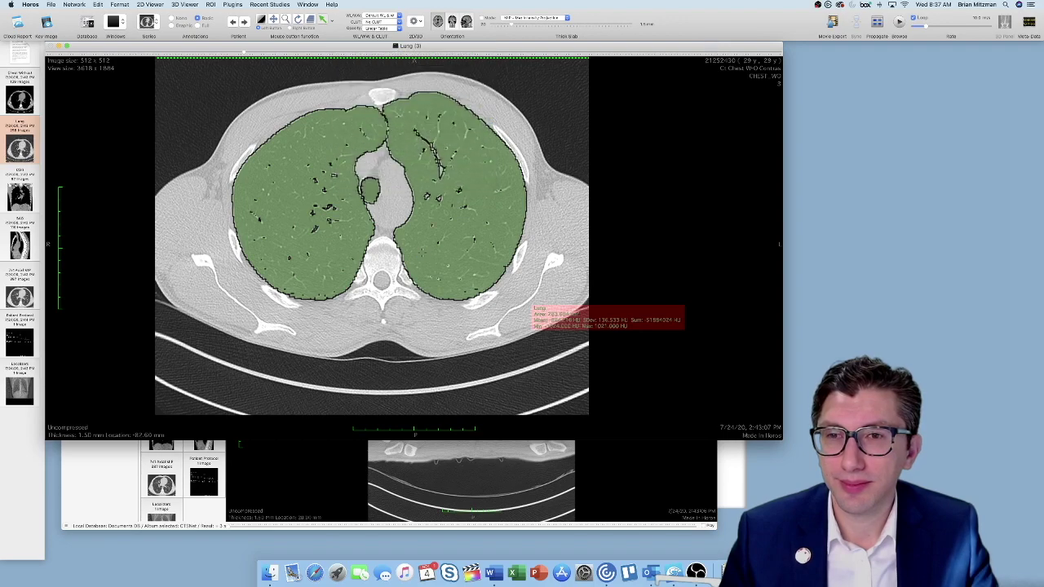
scroll(423, 255, "down", 5)
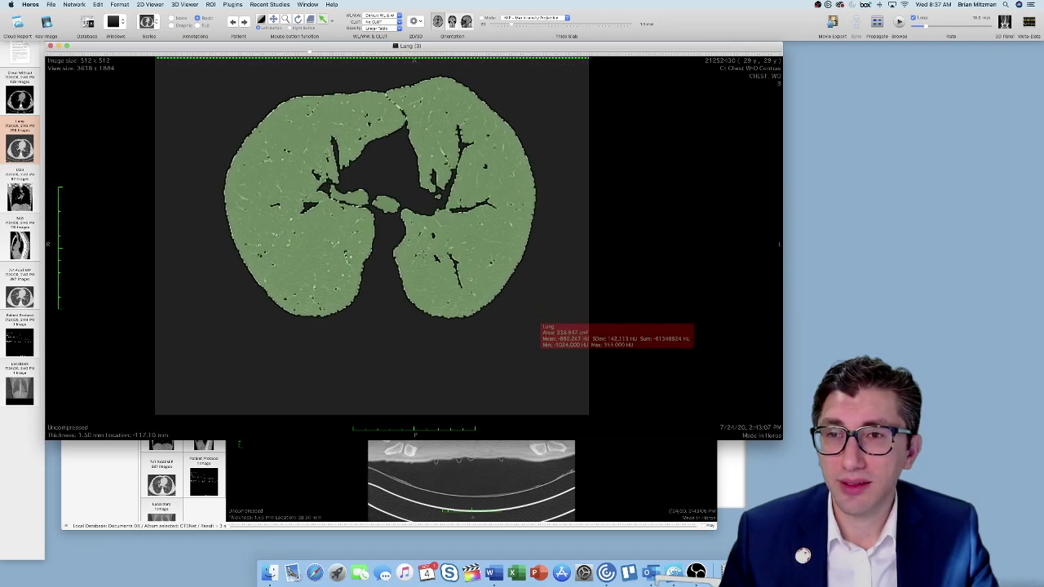
scroll(396, 225, "up", 10)
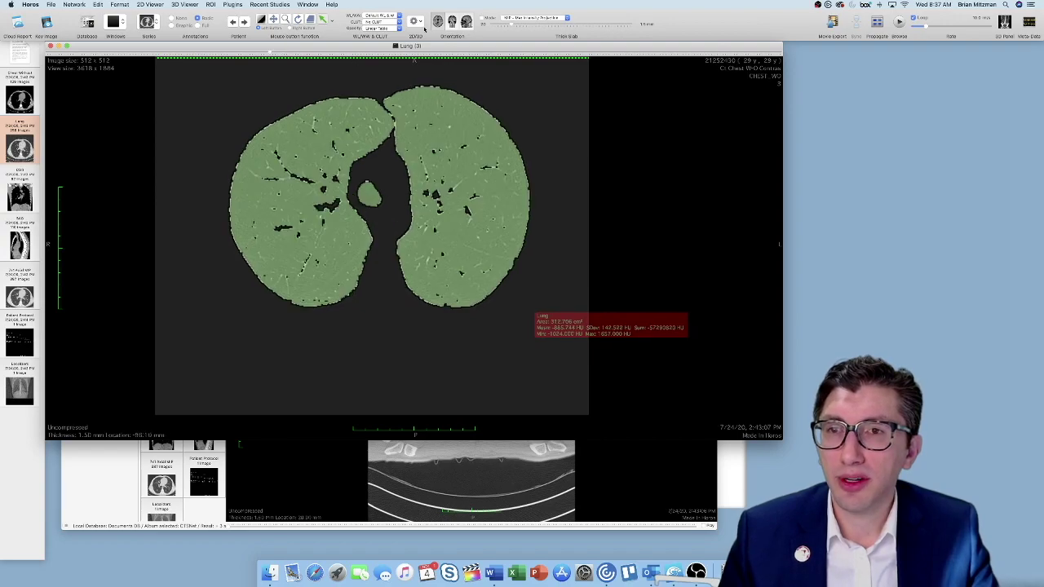
Step: Generate a 3D volume rendering of the masked lung series and rotate it from the side toward the front
left_click(420, 24)
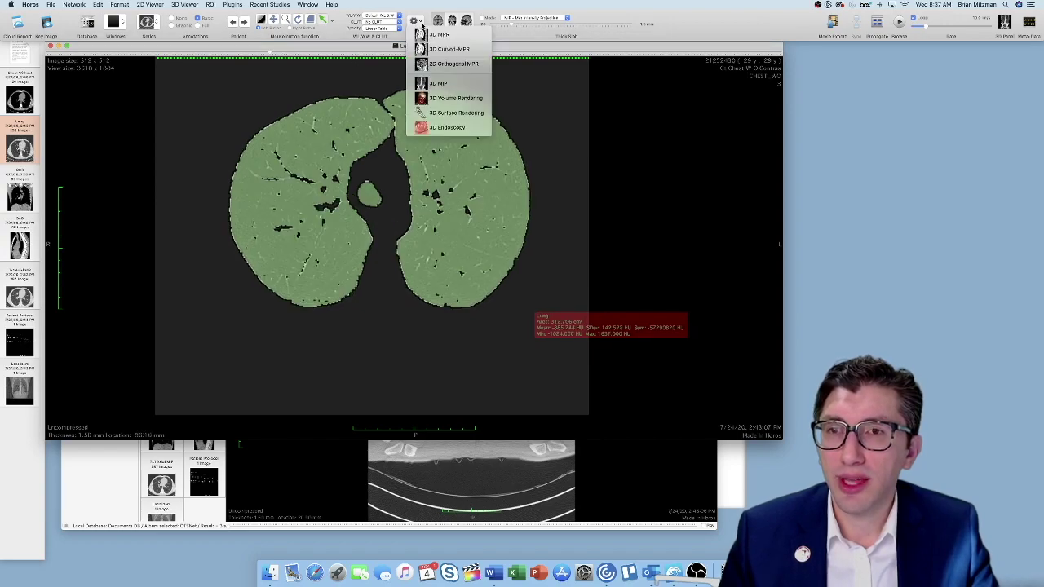
left_click(447, 99)
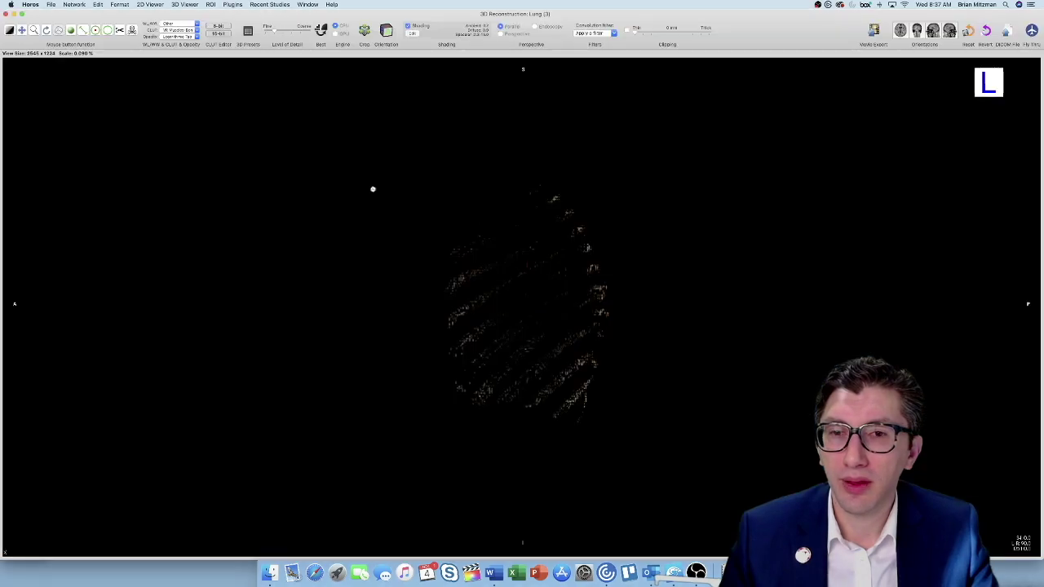
left_click_drag(372, 187, 684, 188)
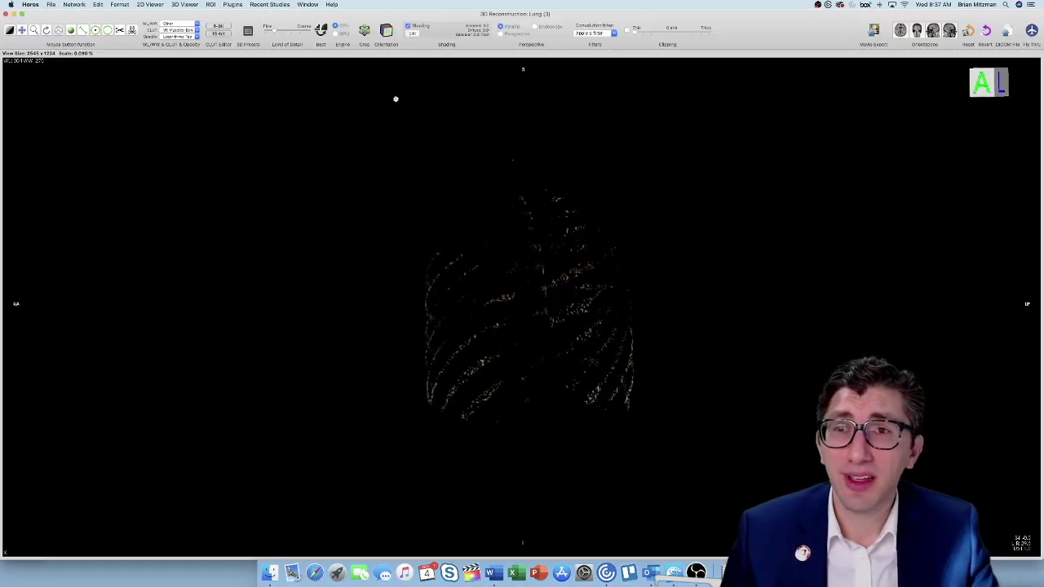
Step: Apply the Airways preset from the Soft Tissue CT group to the 3D rendering and close the presets
left_click(248, 31)
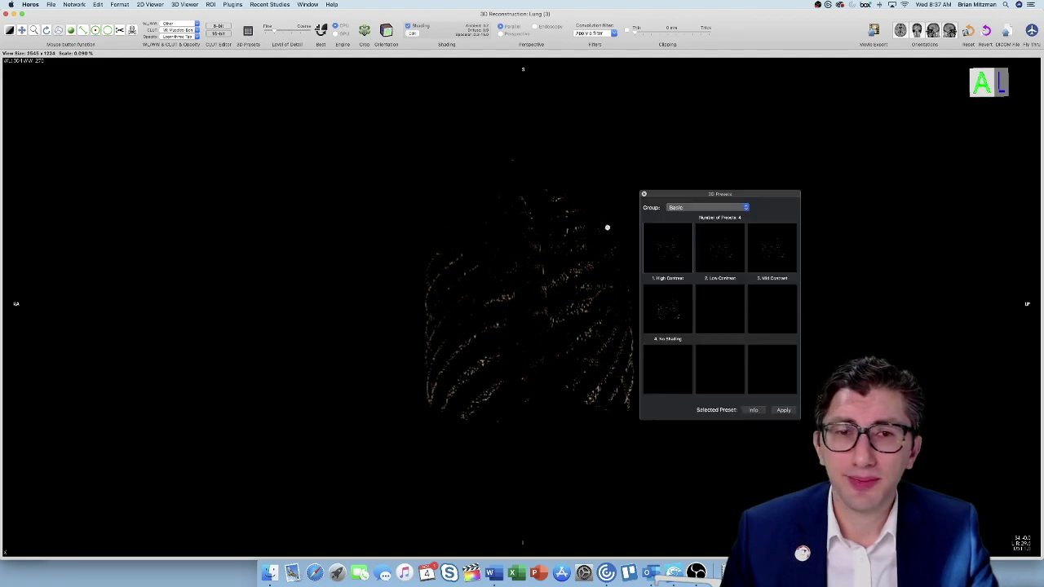
left_click(677, 208)
left_click(687, 222)
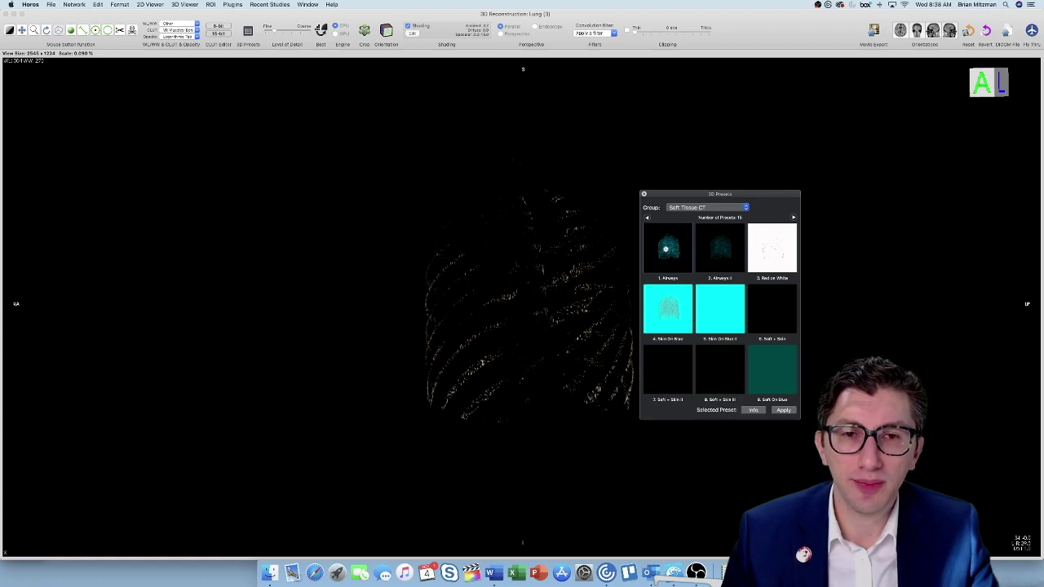
left_click(665, 248)
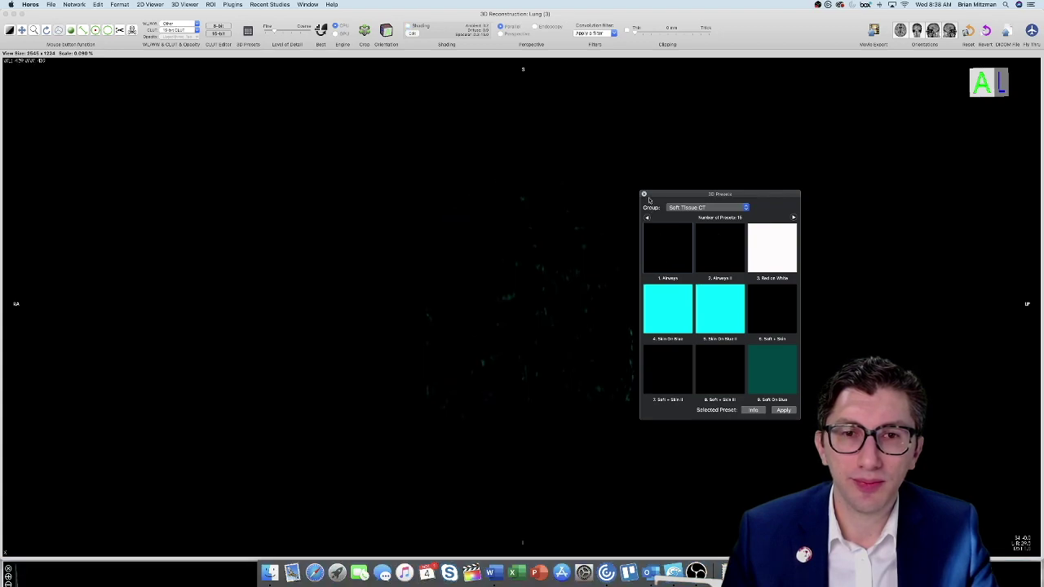
left_click(644, 196)
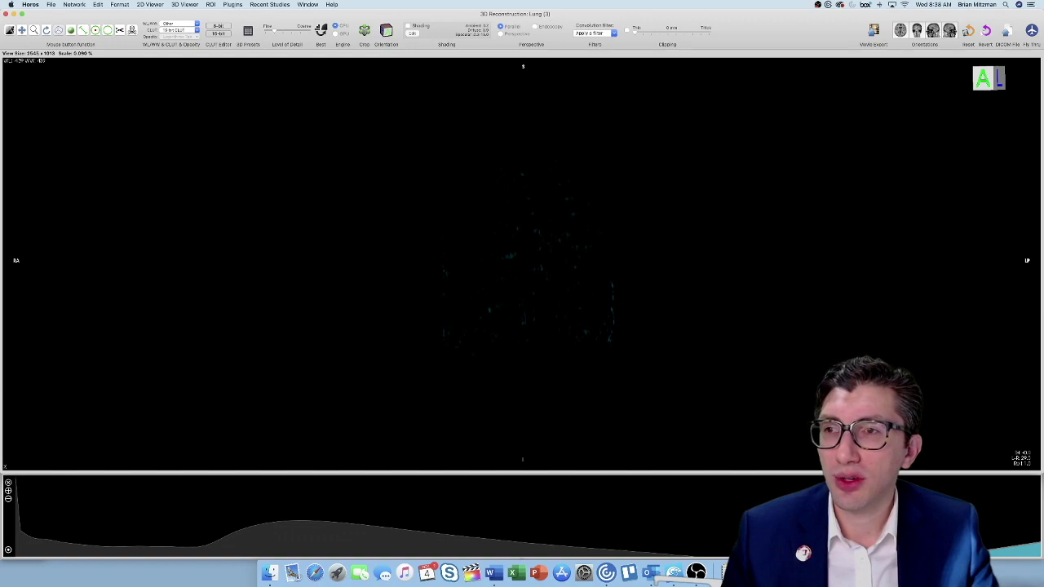
Step: Reshape the opacity curve toward lung densities, starting at about -880 with zero alpha, and turn the lungs to an anterior view
mouse_move(457, 248)
left_mouse_down()
mouse_move(457, 271)
mouse_move(431, 260)
left_mouse_up()
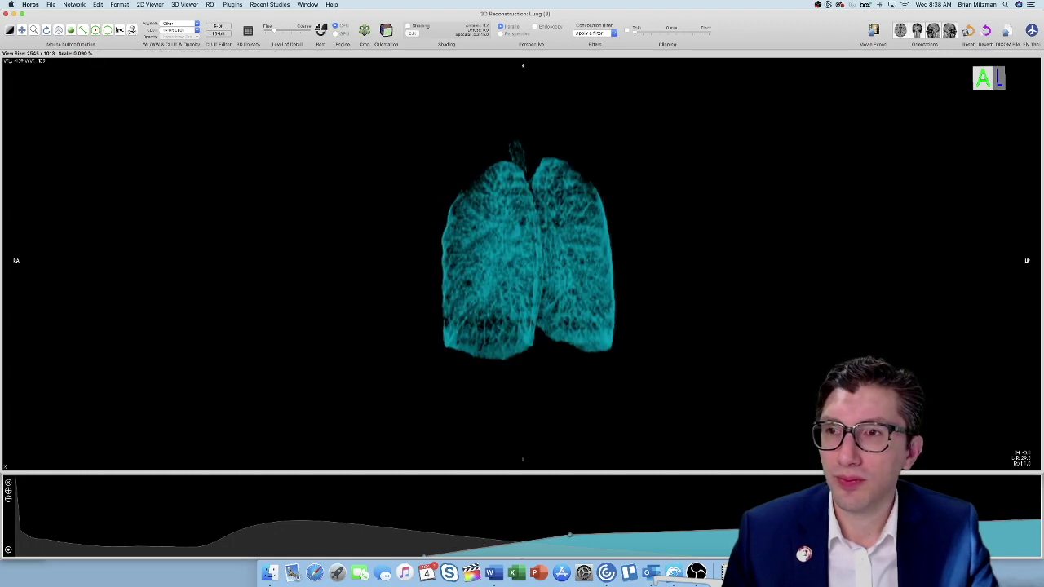
left_click(59, 30)
left_click_drag(226, 230, 612, 191)
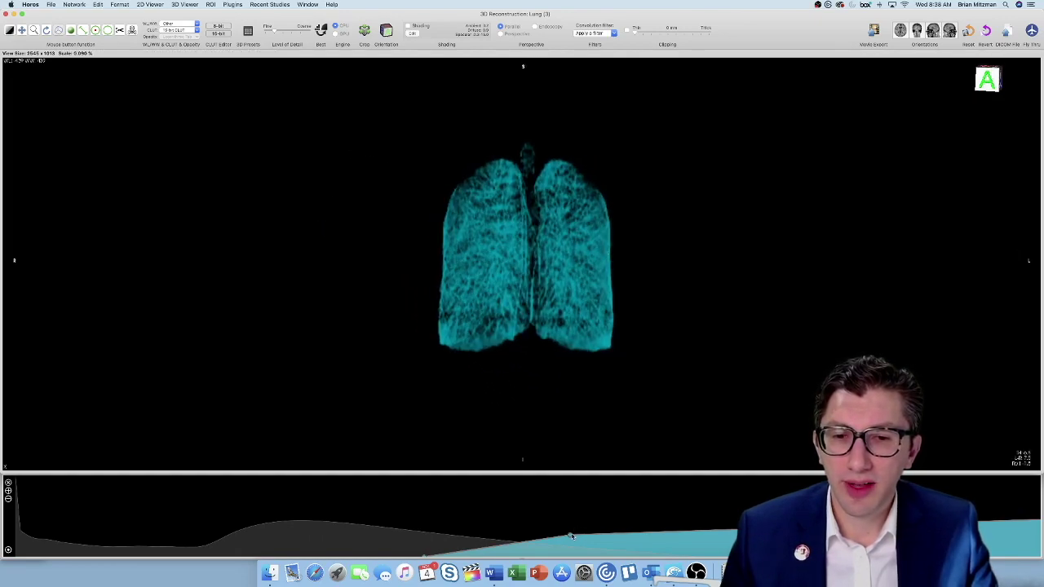
left_click_drag(571, 536, 558, 552)
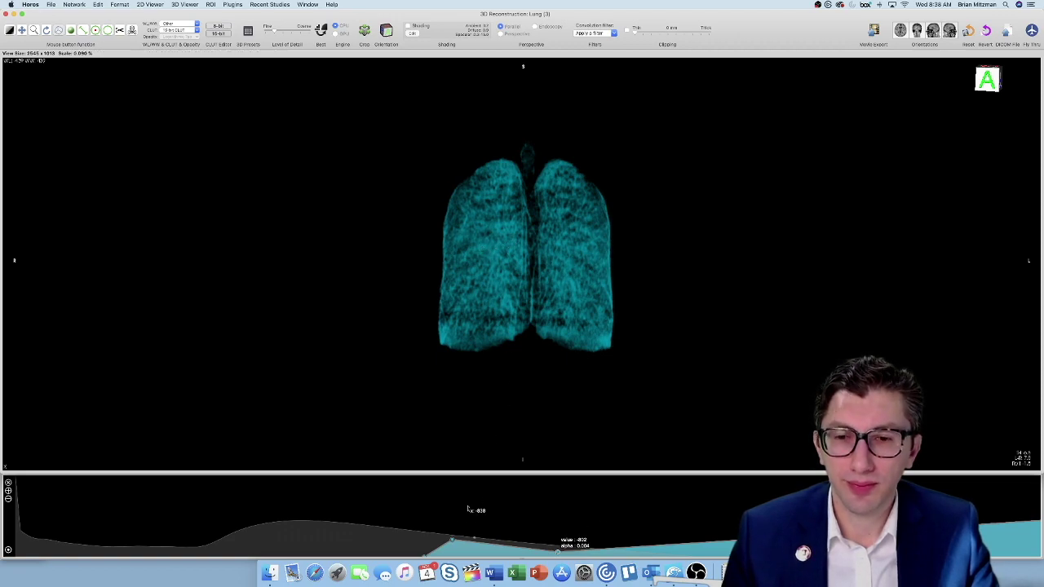
left_click_drag(424, 557, 366, 556)
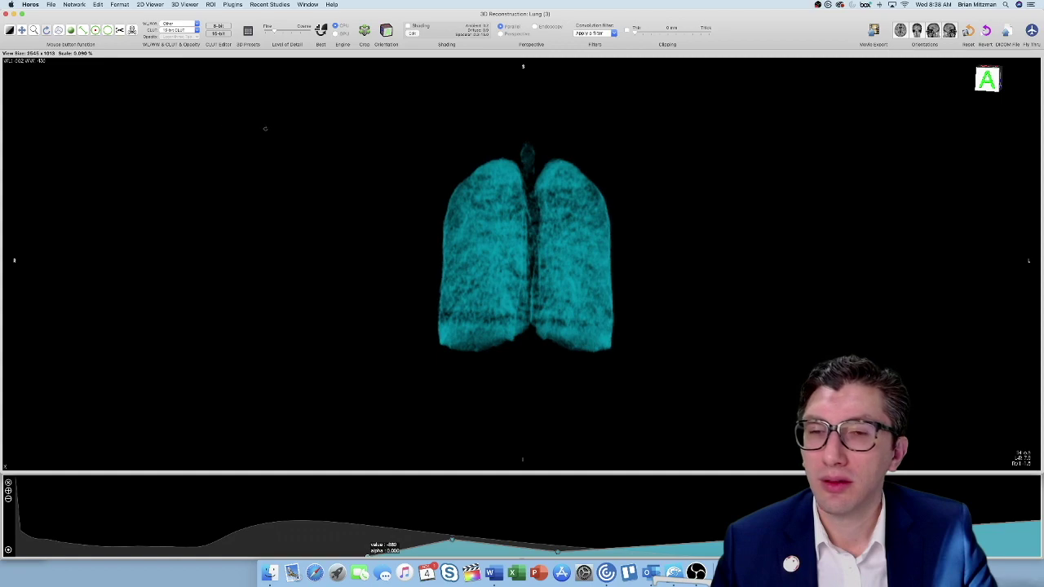
left_click_drag(277, 129, 252, 137)
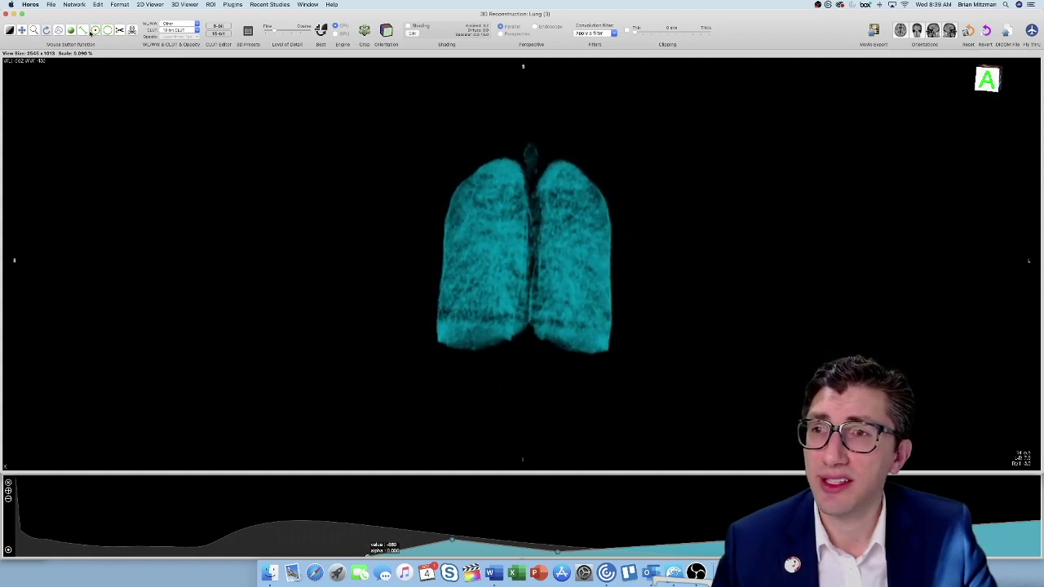
Step: Show Lesion1, Lesion2 and Lesion3 in the lung rendering with the 3D ROI Manager, kept beside the model
left_click(232, 5)
mouse_move(210, 5)
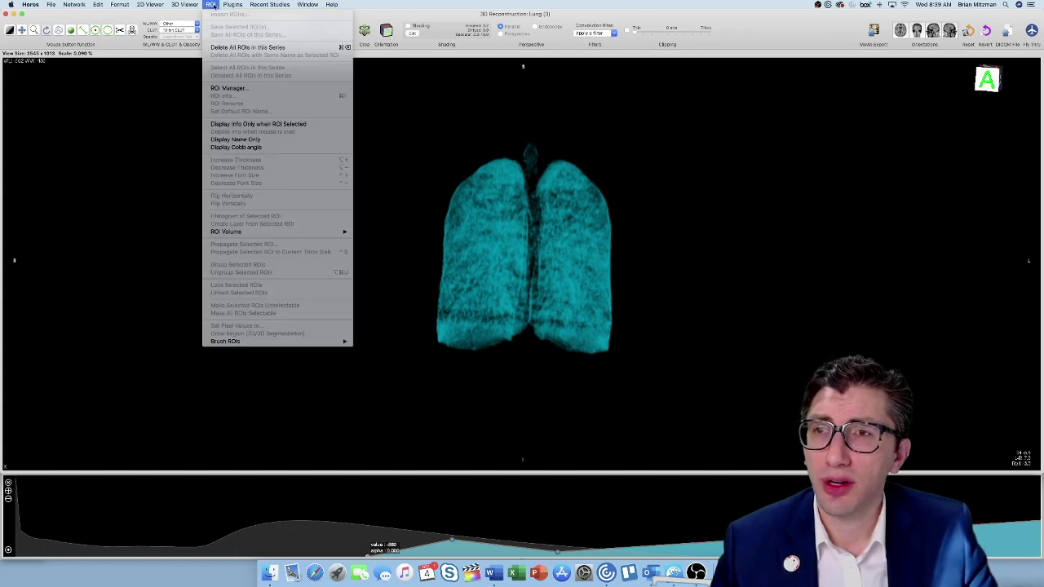
left_click(231, 87)
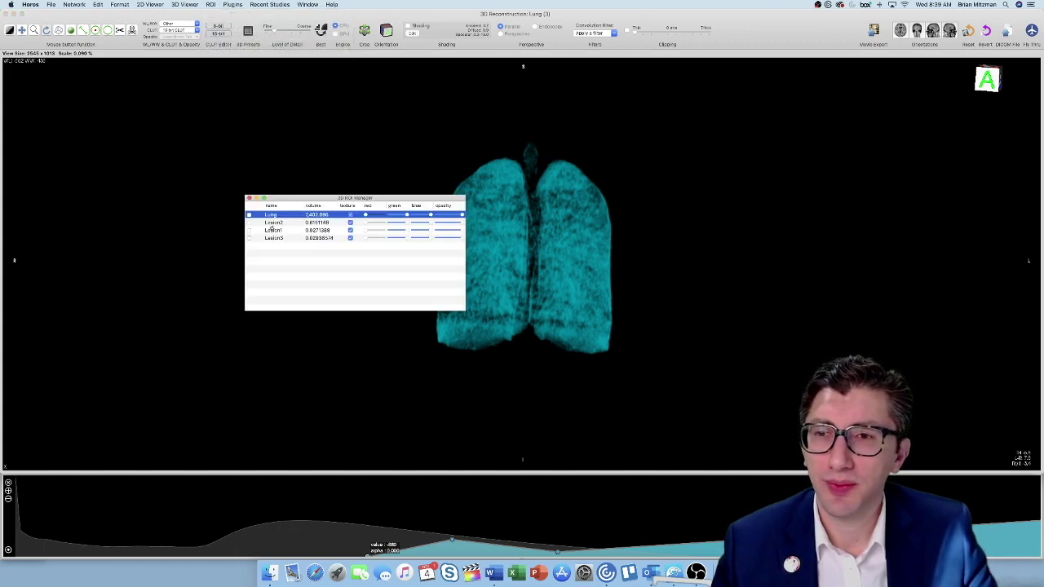
left_click_drag(293, 199, 243, 186)
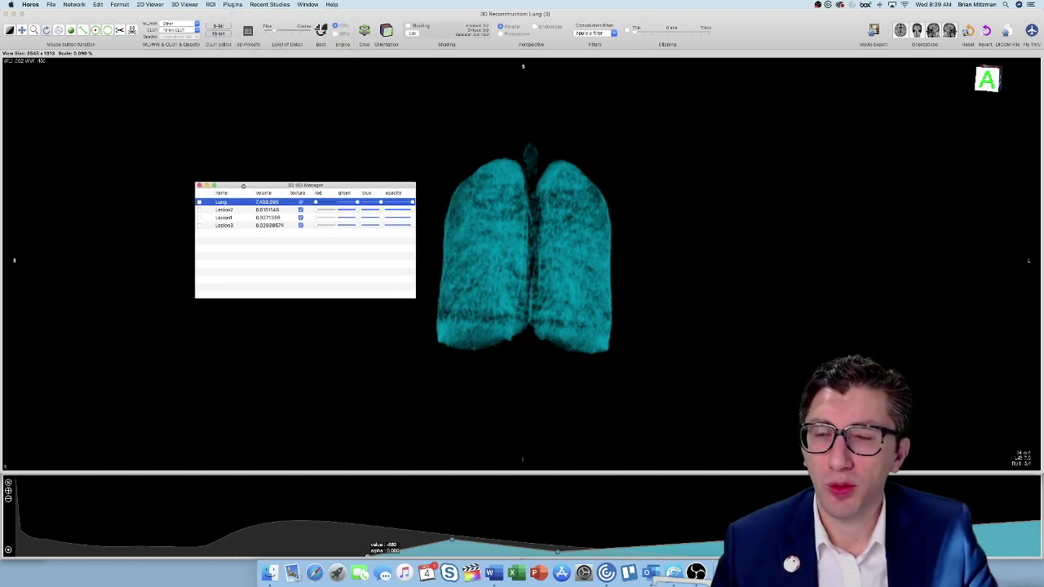
left_click(198, 219)
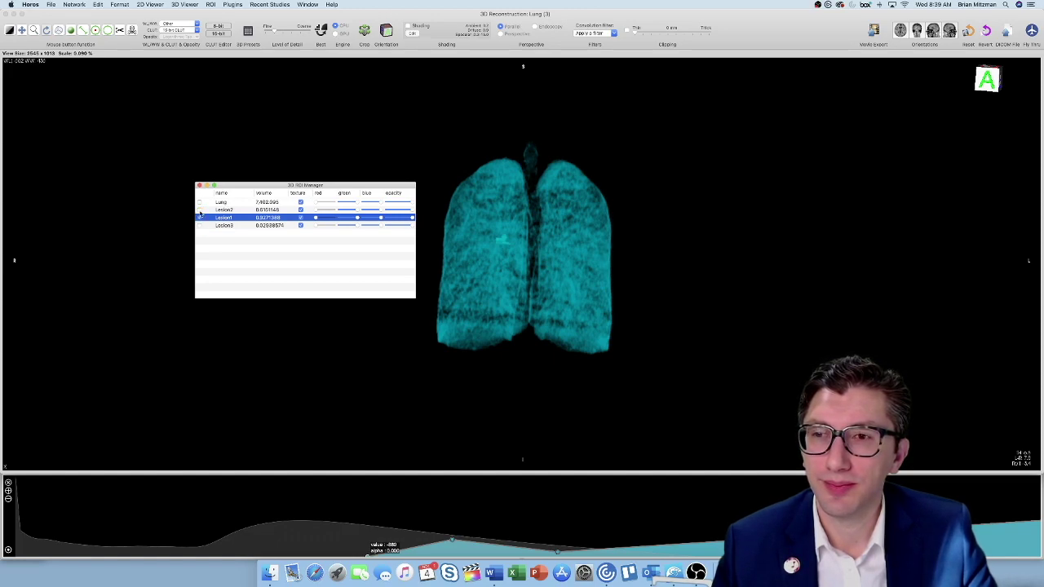
left_click(200, 210)
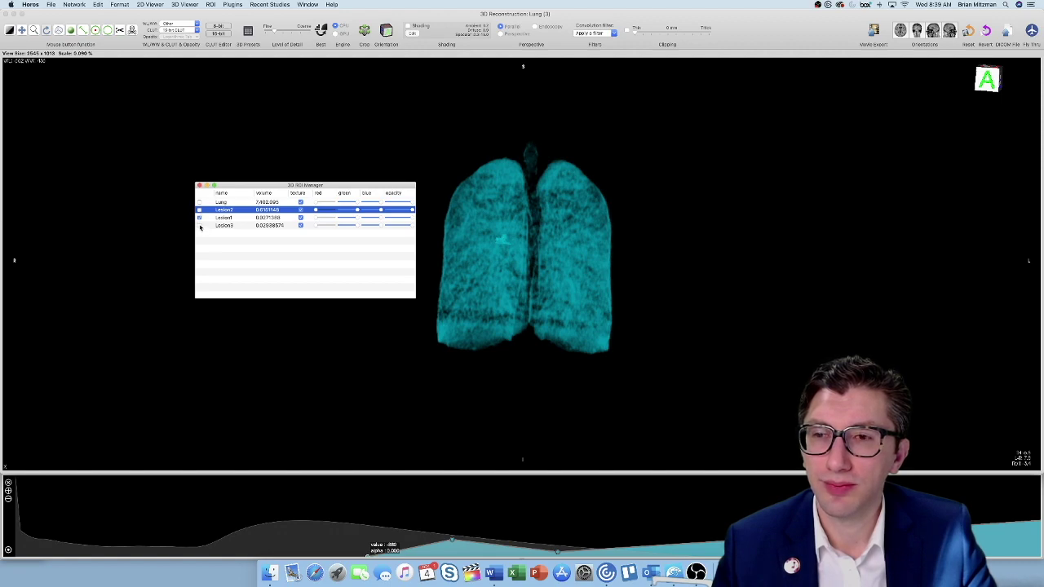
left_click(200, 226)
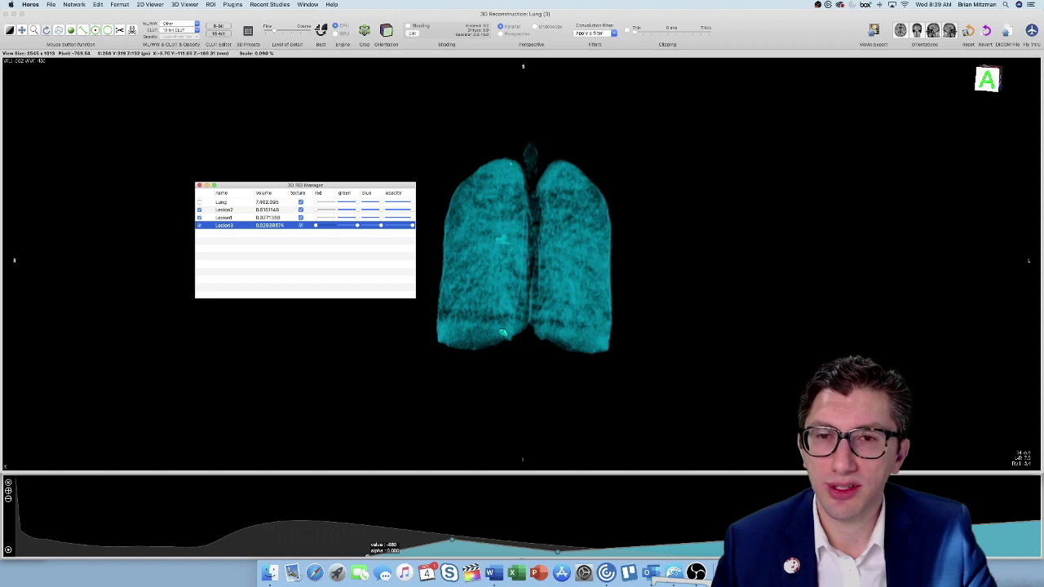
Step: Recolour the three lesions purple to magenta with more red and less green, close the ROI manager and rotate the model to inspect them
left_click(317, 211)
left_click(317, 219)
left_click(342, 227)
mouse_move(357, 210)
left_mouse_down()
mouse_move(337, 211)
mouse_move(341, 221)
left_mouse_up()
left_click(357, 226)
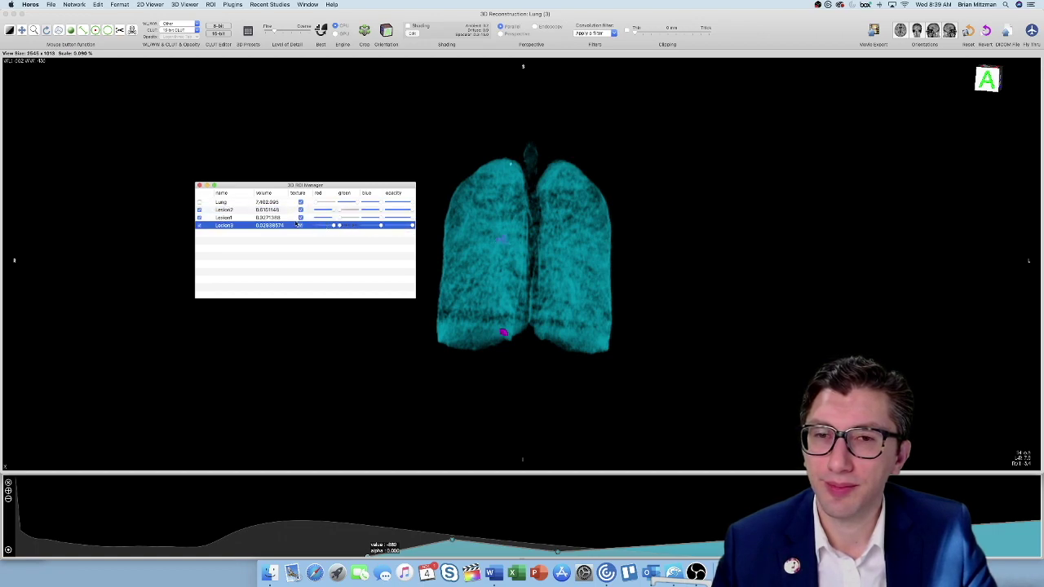
left_click(200, 185)
left_click_drag(197, 197, 517, 275)
left_click_drag(404, 267, 306, 285)
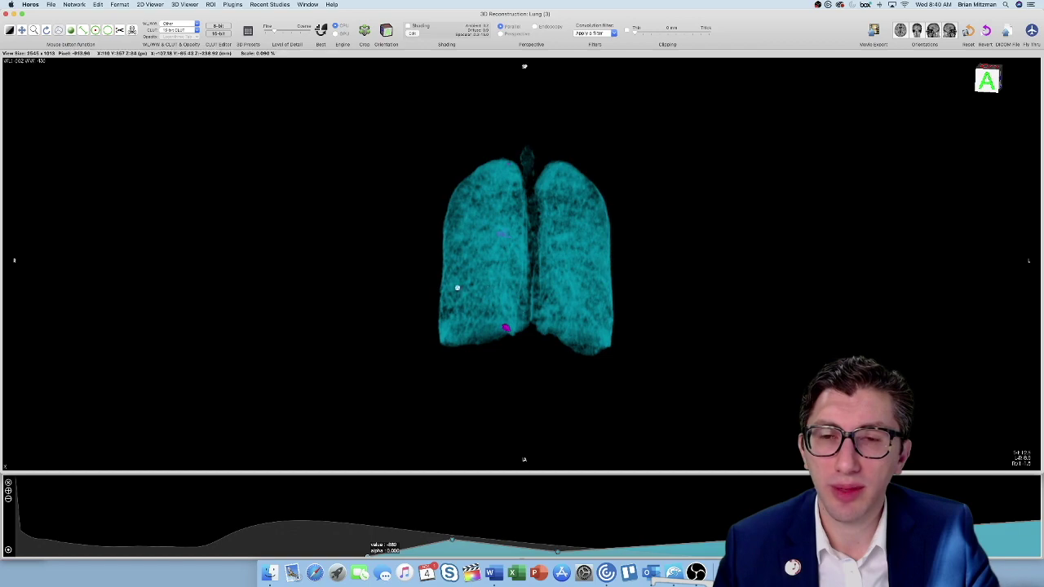